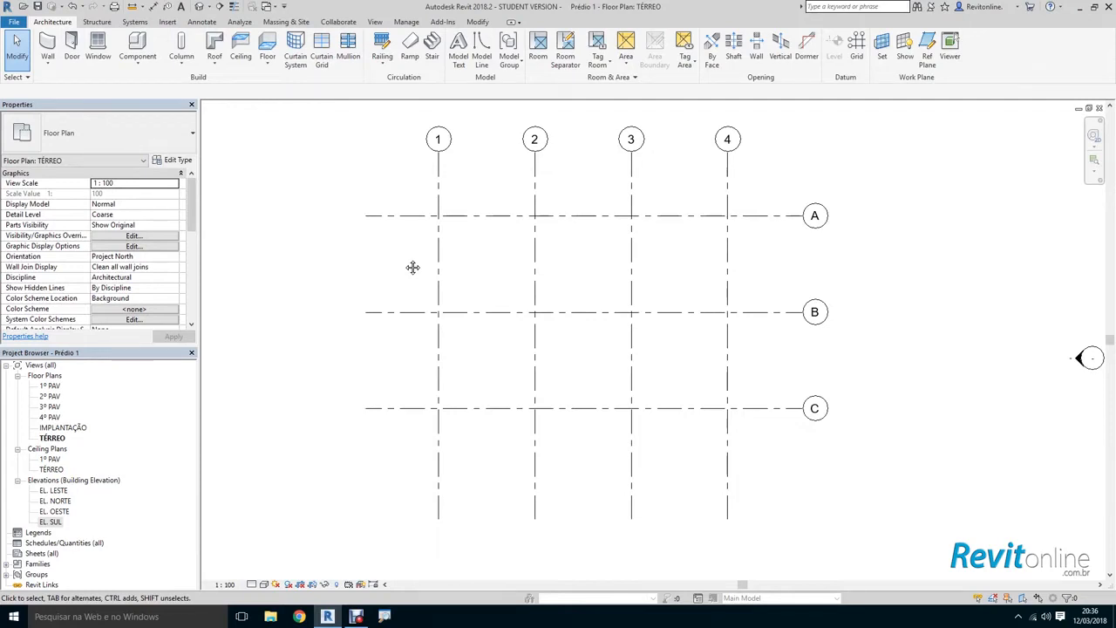
Step: Start an architectural wall and open the type properties of Generic - 200mm with the preview shown, fitting the dialog on screen
click(50, 61)
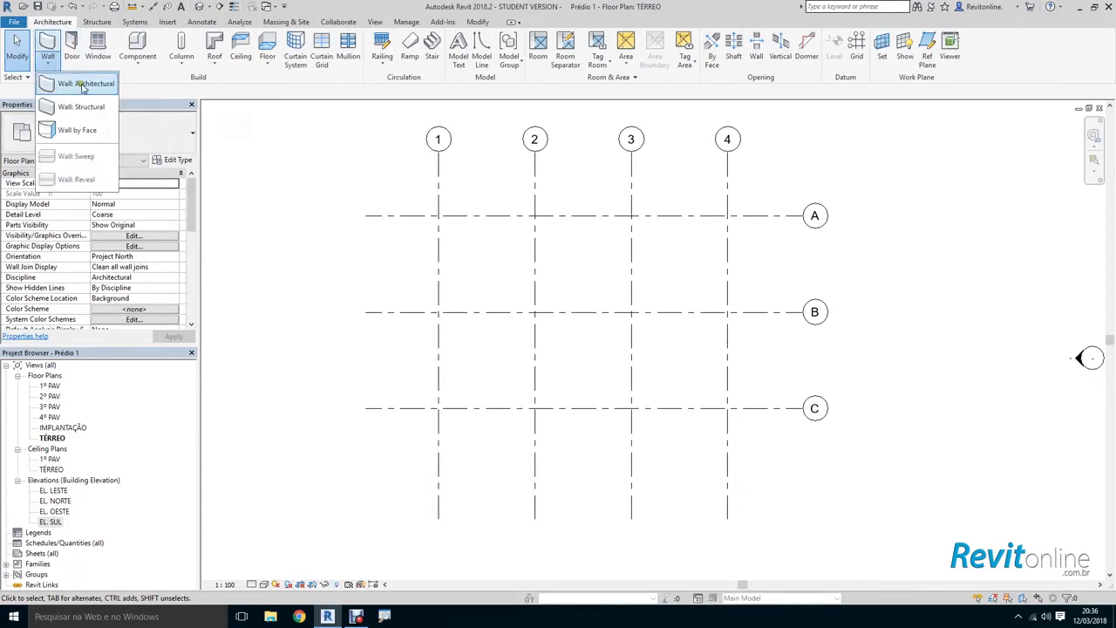
click(86, 85)
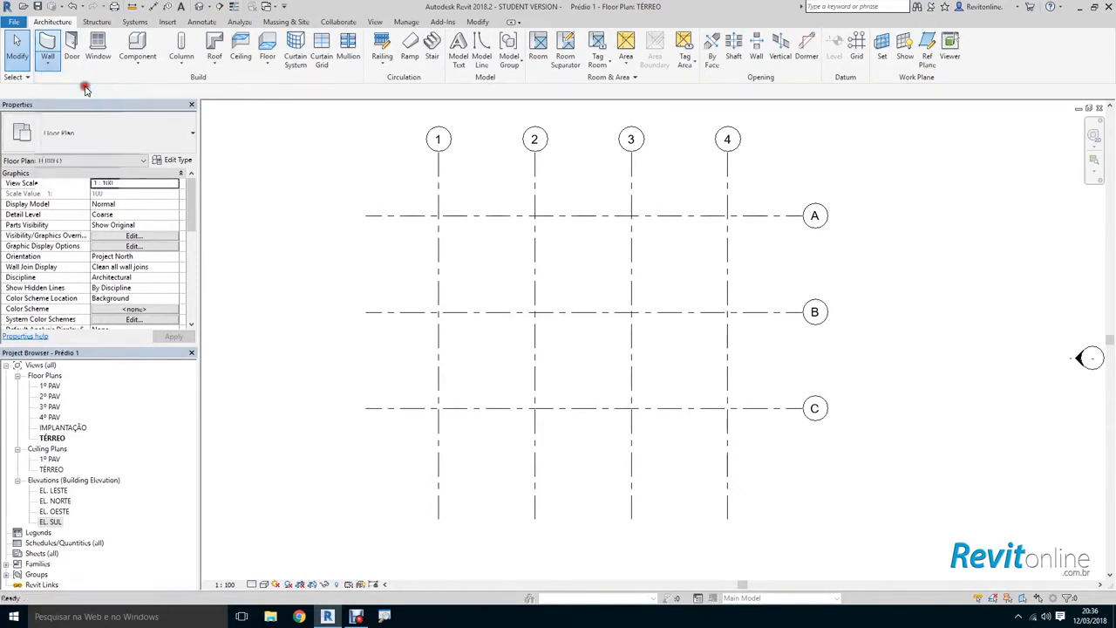
click(185, 163)
click(391, 546)
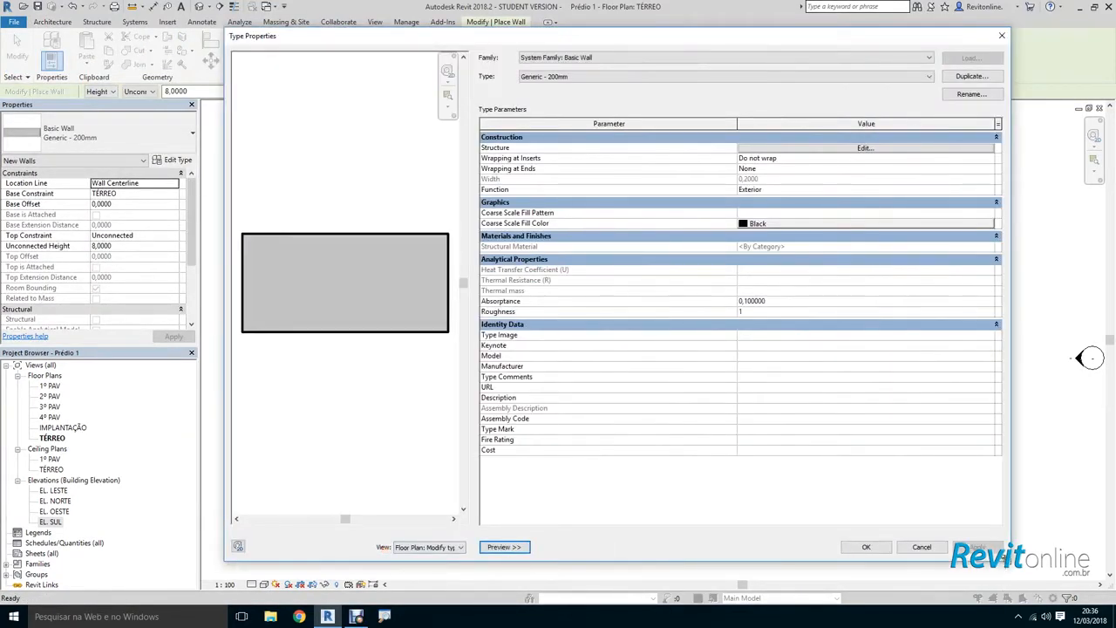
drag(1006, 558, 854, 468)
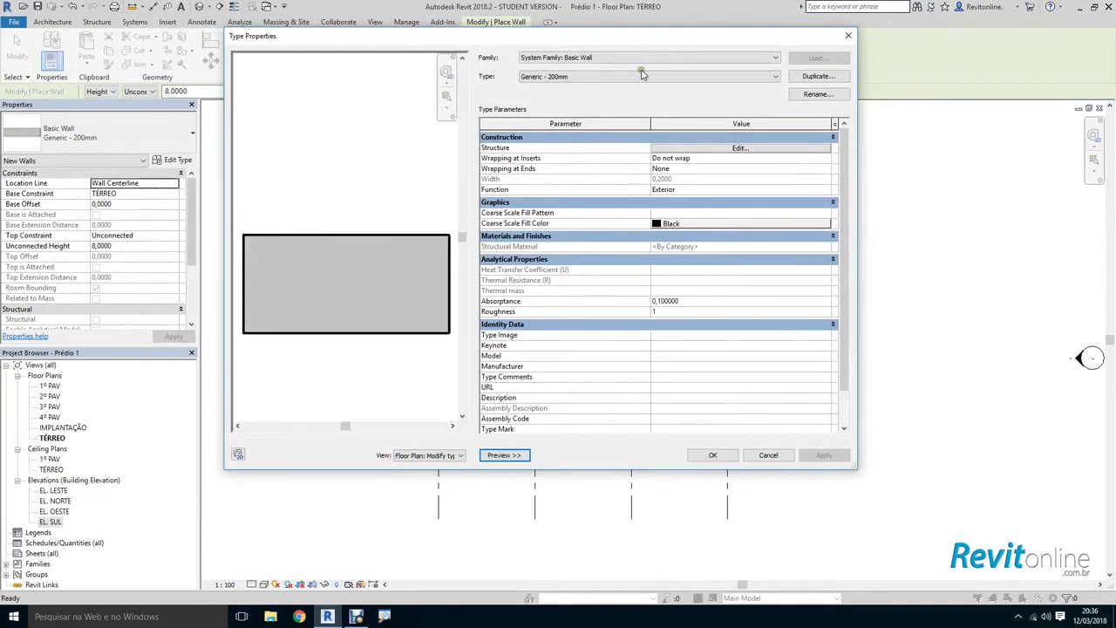
drag(636, 42, 629, 123)
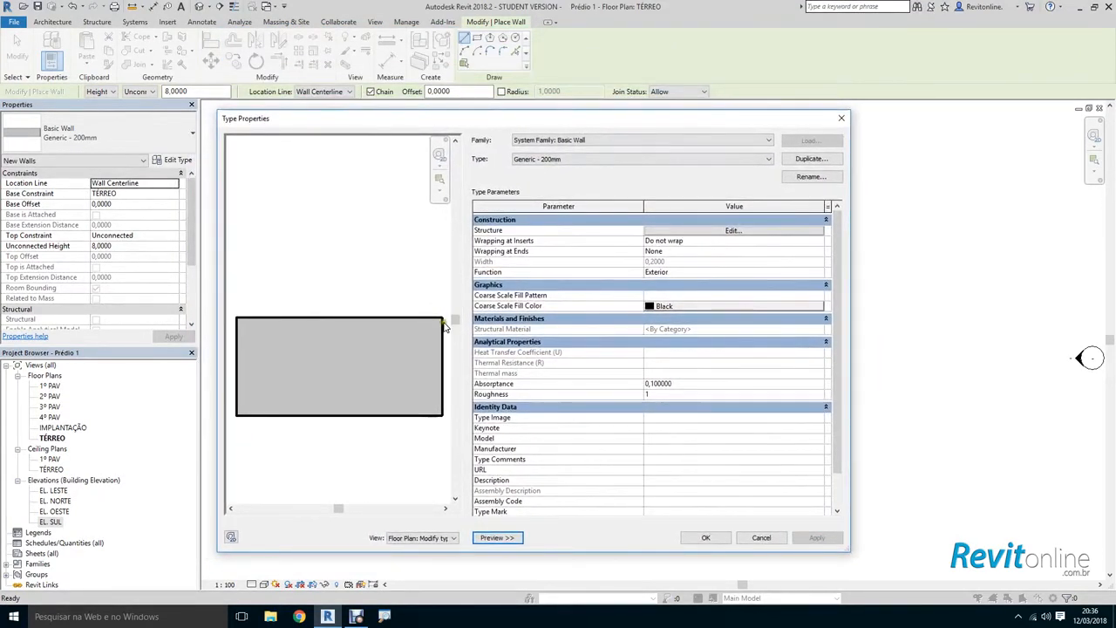
scroll(393, 269, down, 2)
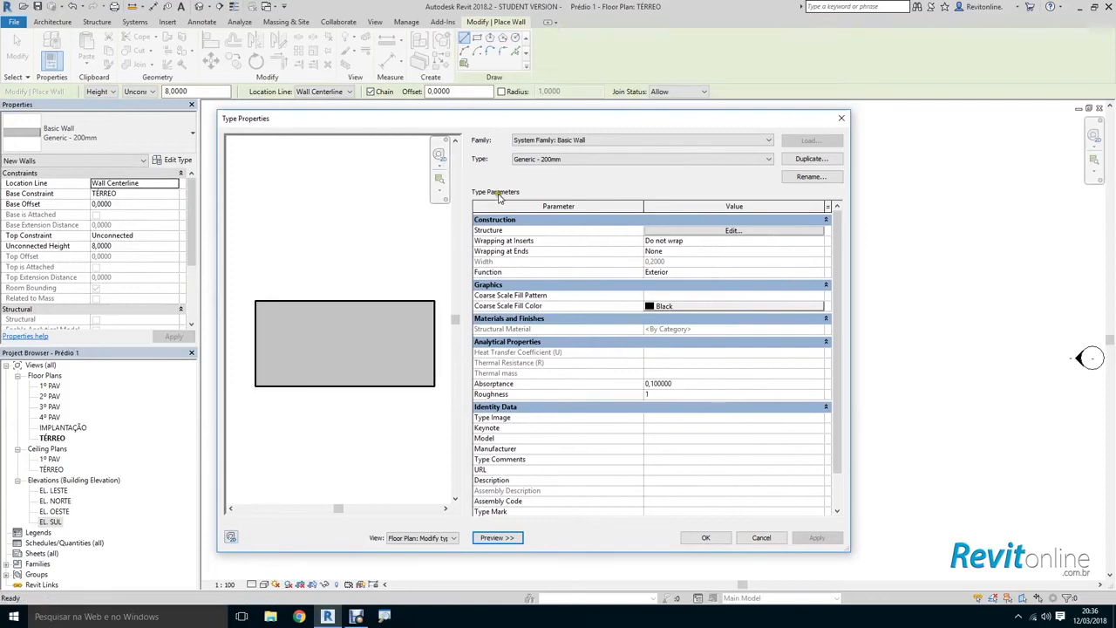
Step: Duplicate the wall type under the name PAREDE EXTERNA_25cm
click(829, 160)
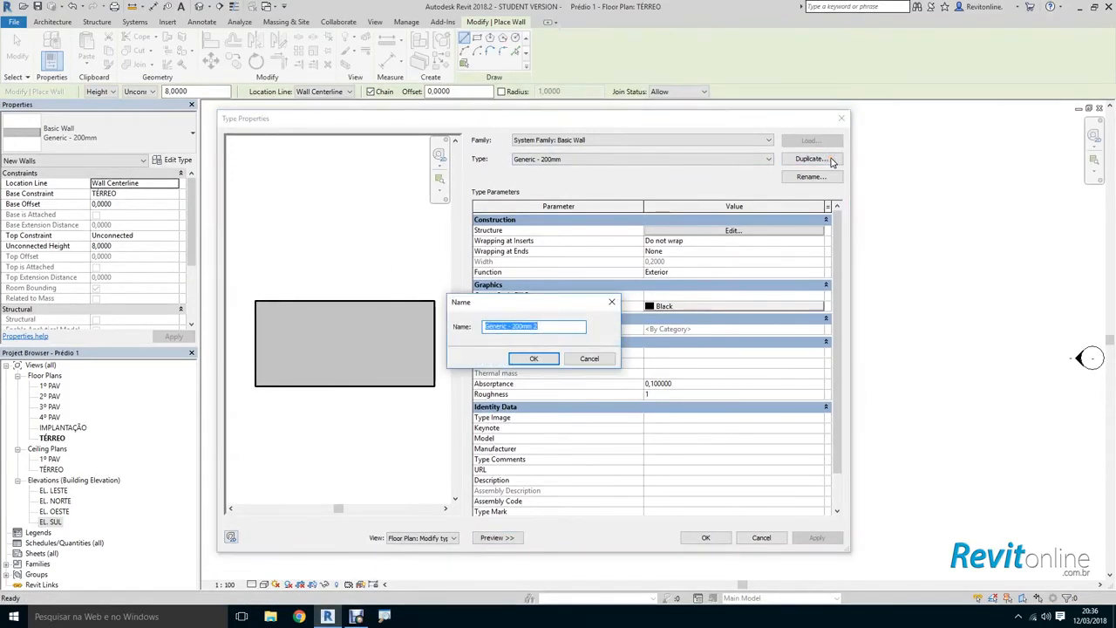
text(PAREDE EXTERNA_25cm)
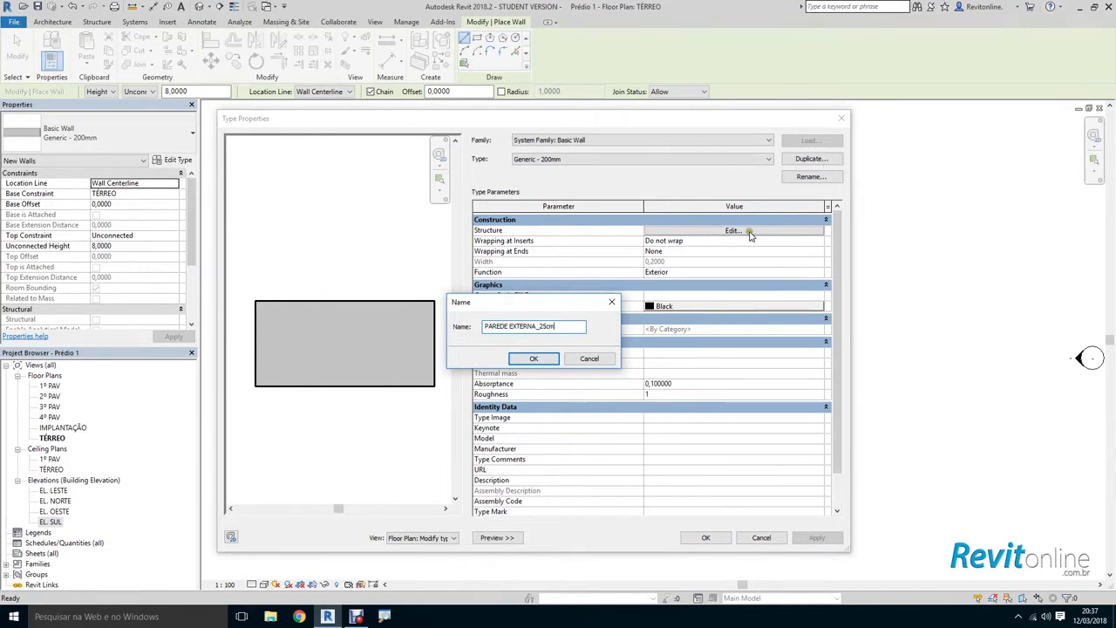
click(540, 358)
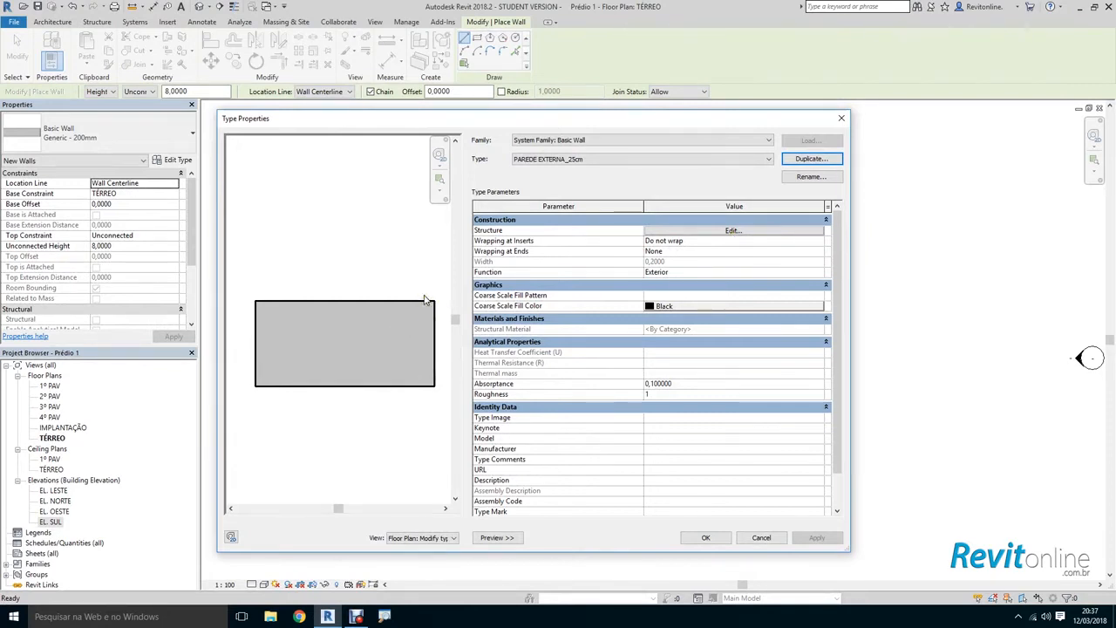
Step: Open the layer structure of the PAREDE EXTERNA_25cm wall type for editing and widen its dialog
click(711, 231)
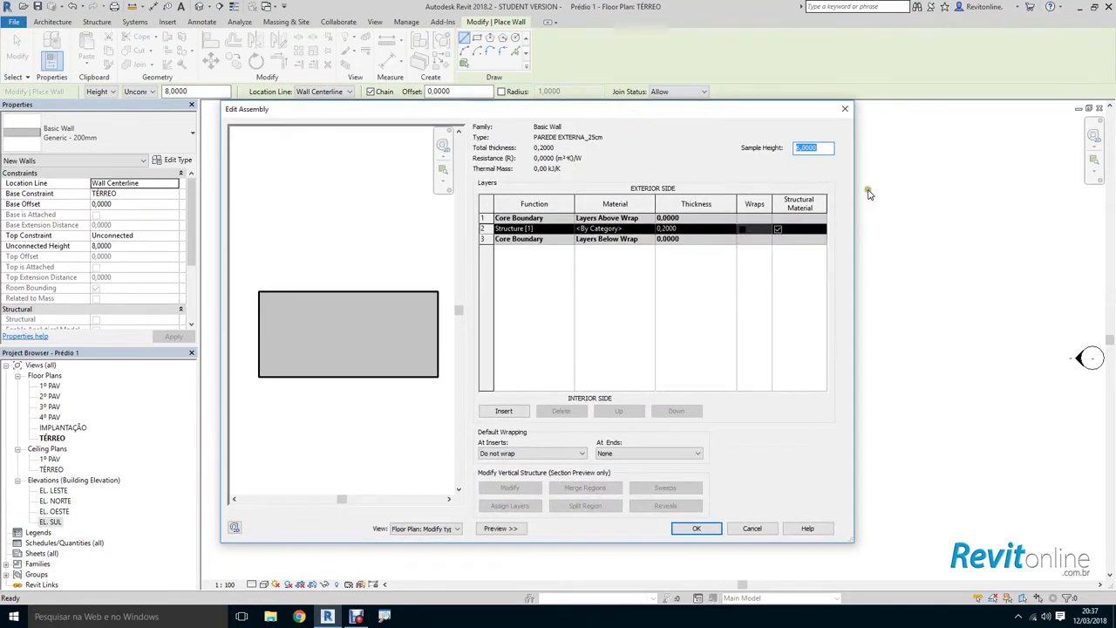
drag(855, 186, 873, 188)
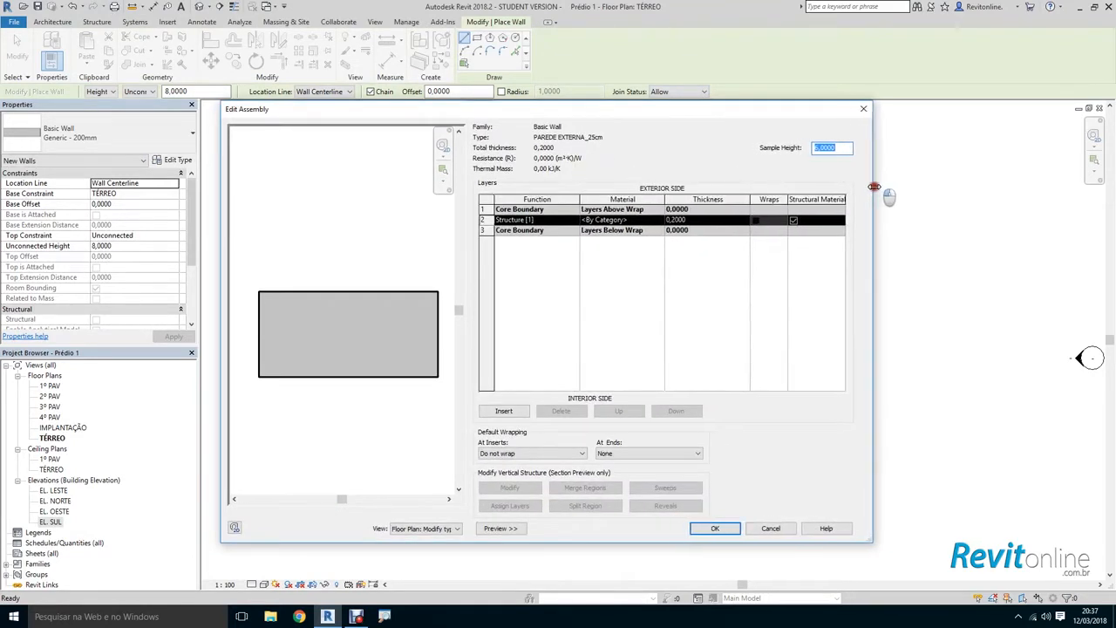
click(683, 117)
drag(682, 118, 689, 118)
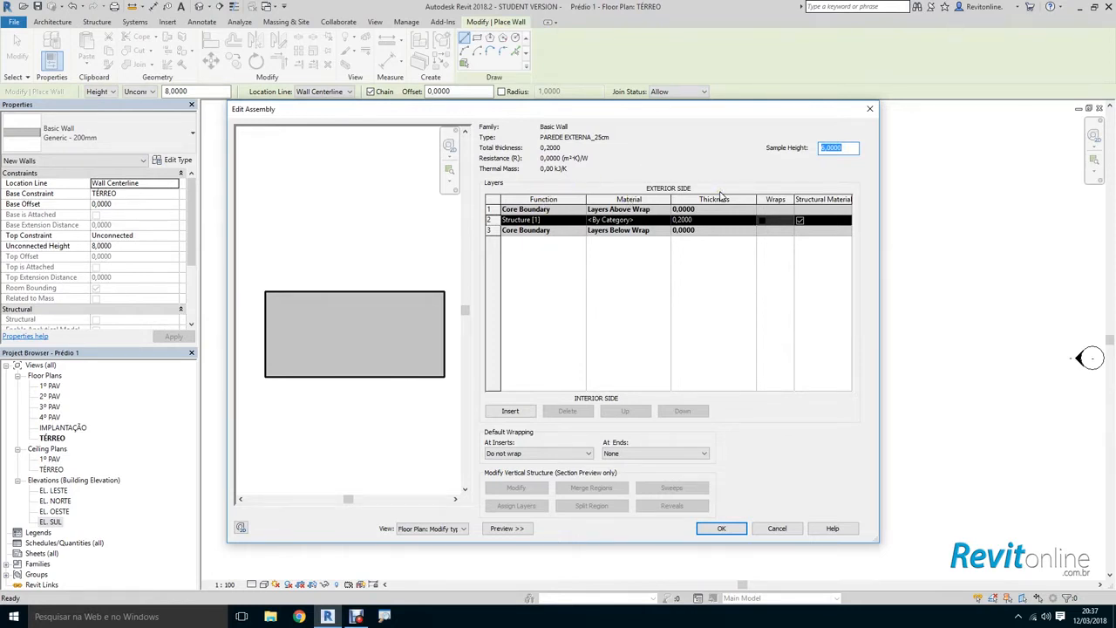
drag(633, 175, 697, 201)
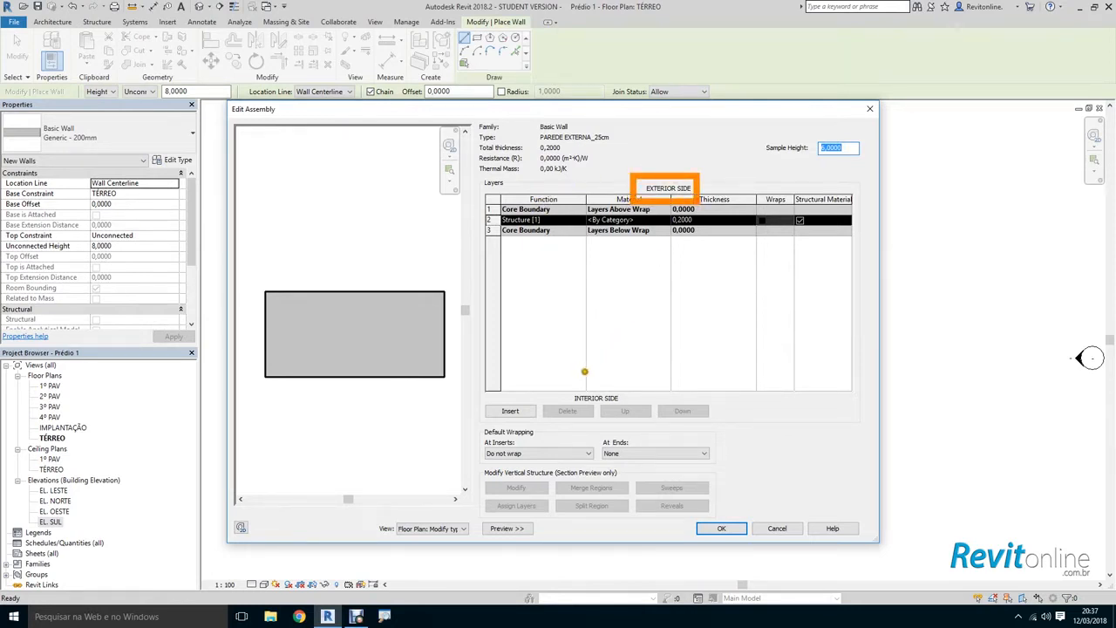
drag(565, 388, 624, 405)
key(Escape)
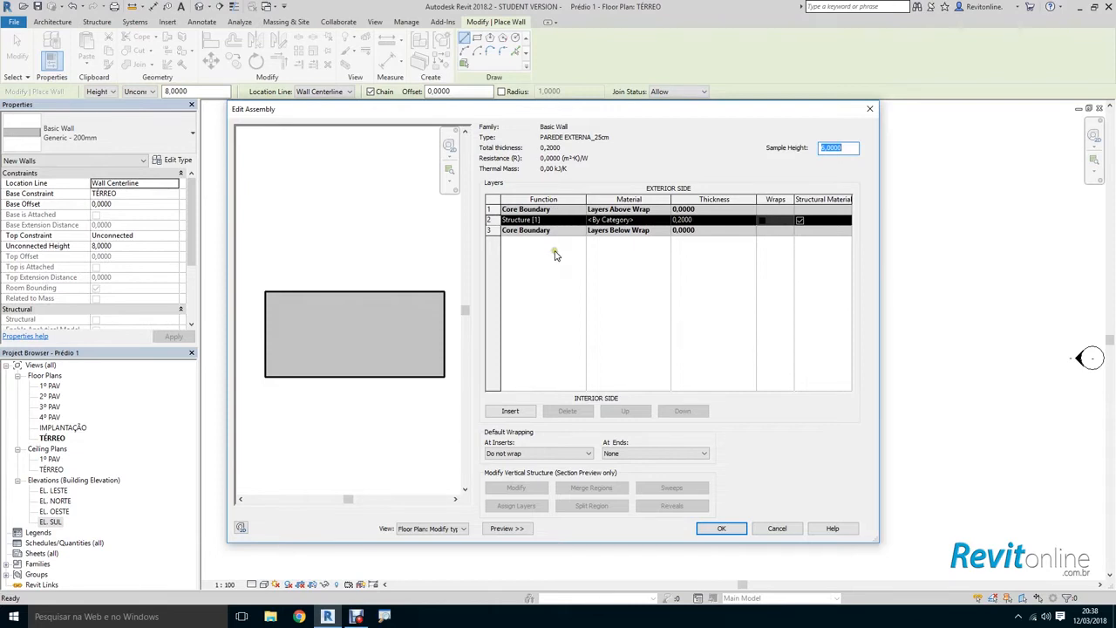
Step: Insert two new layers and place one outside the core boundary on the exterior side and the other on the interior side
click(514, 411)
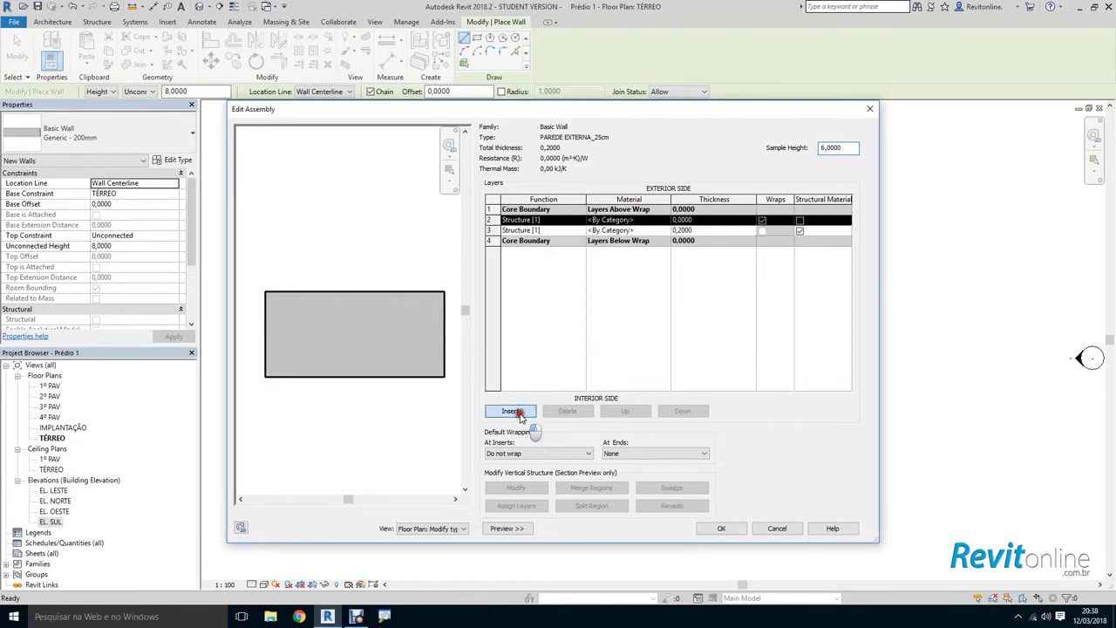
click(516, 412)
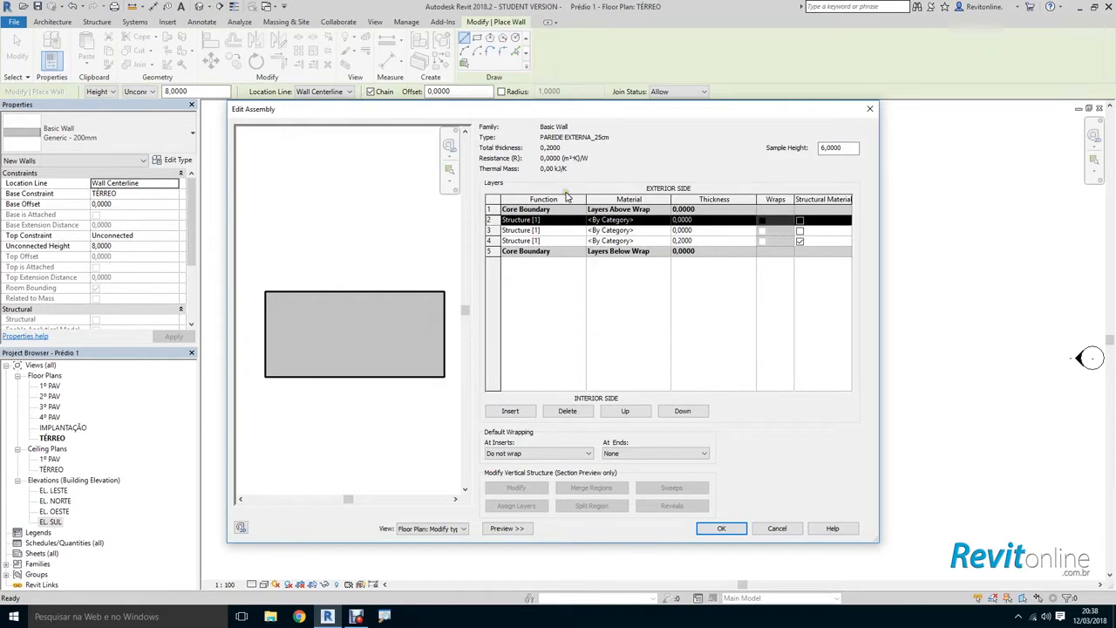
click(632, 413)
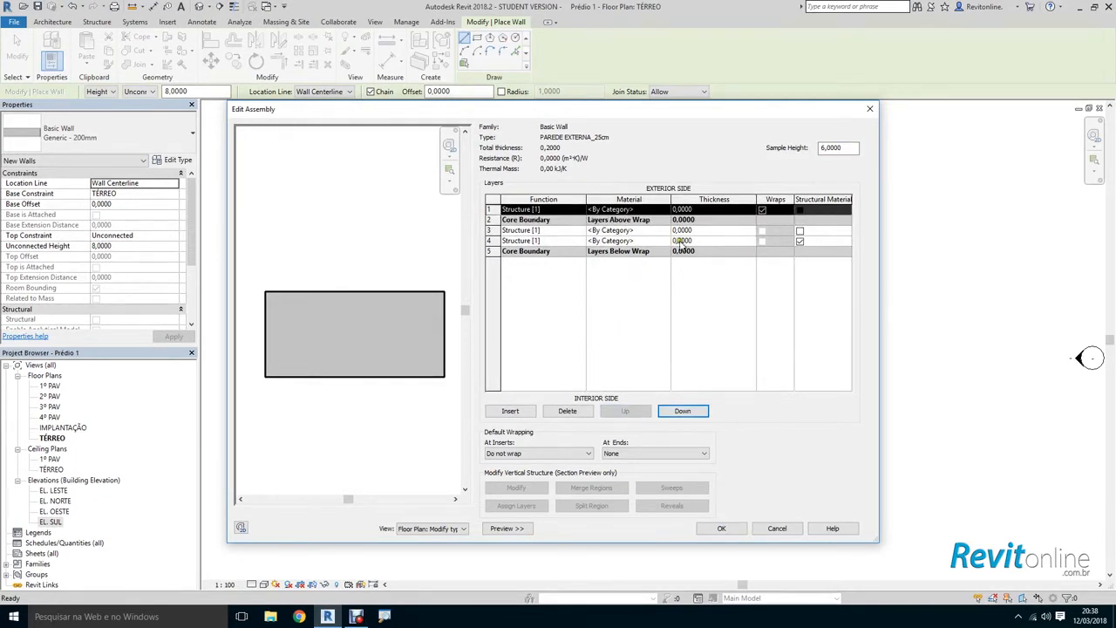
click(563, 232)
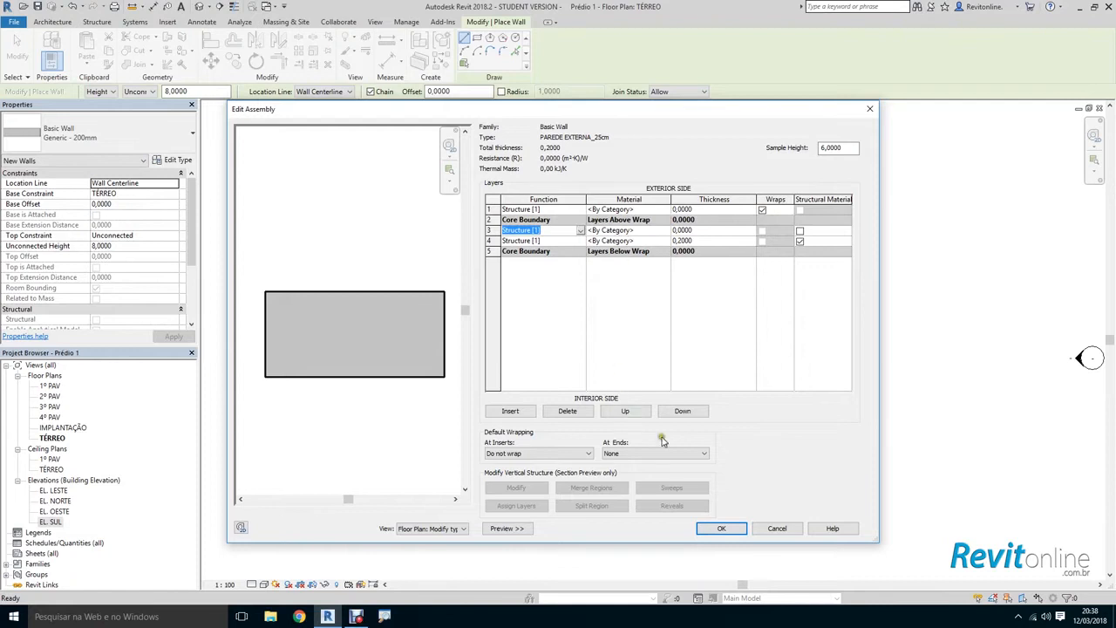
click(682, 411)
click(684, 412)
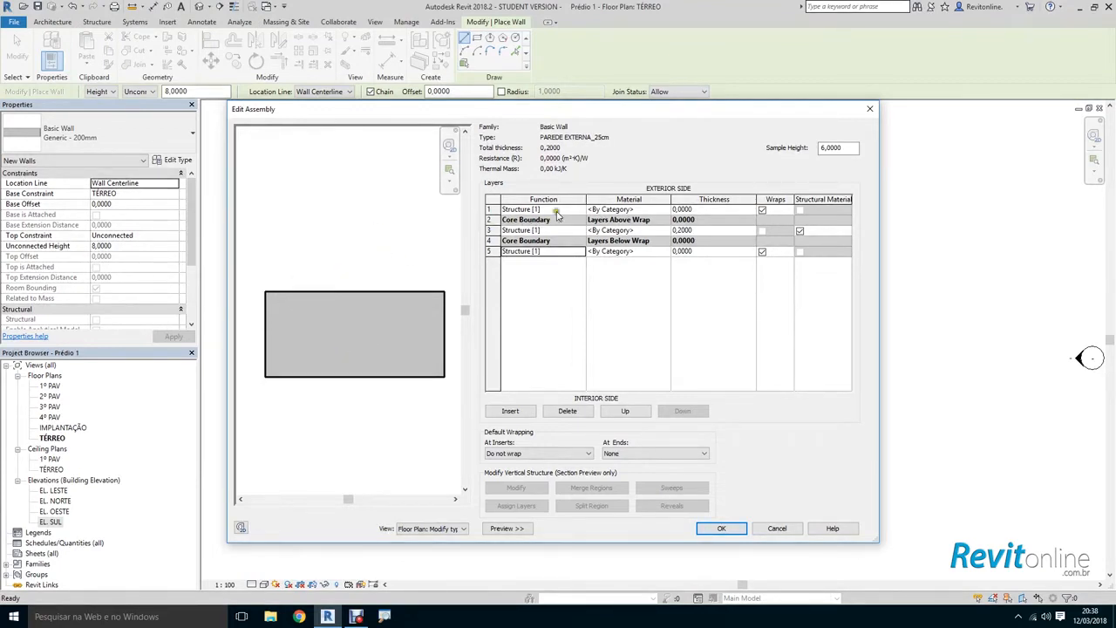
Step: Set the thickness of both the outermost exterior layer and the innermost interior layer to 0,025
click(713, 210)
text(,025)
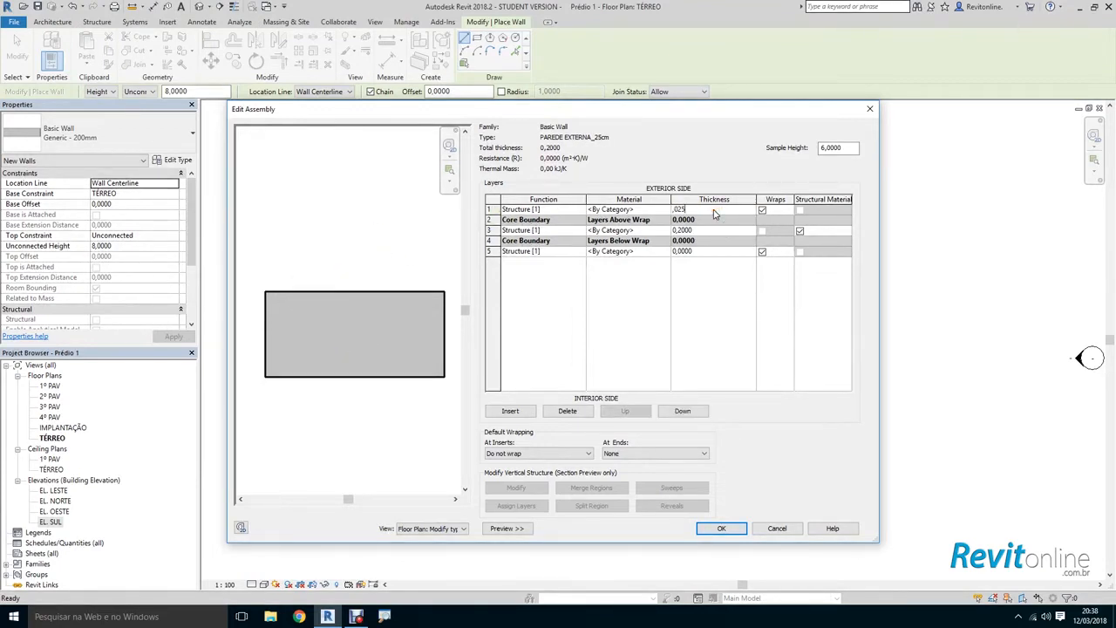
key(Tab)
click(709, 251)
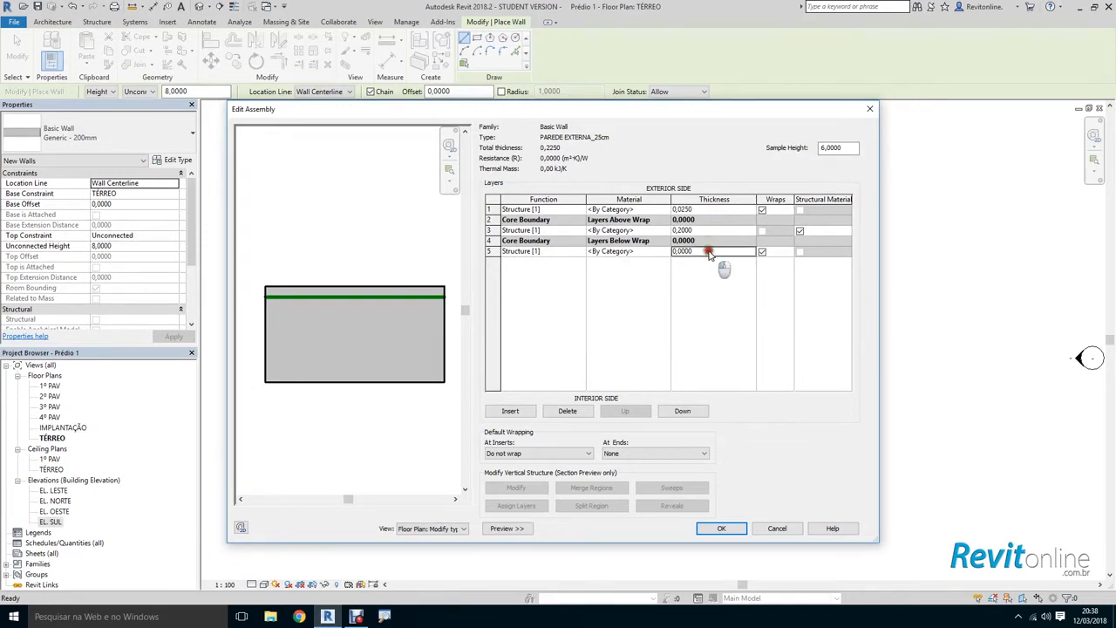
text(,0)
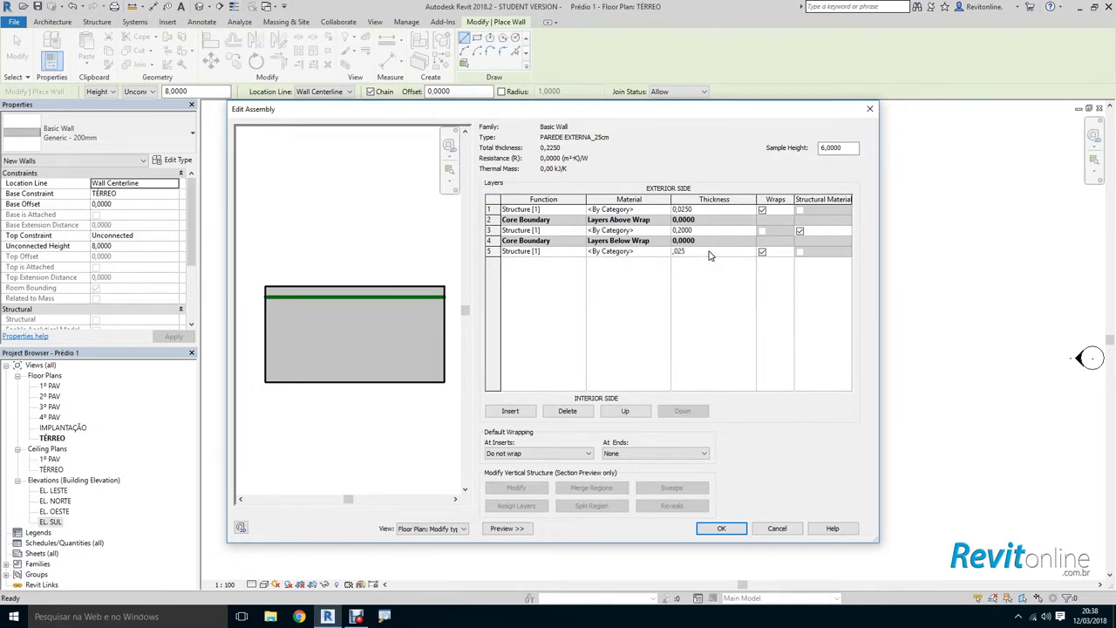
text(25)
key(Tab)
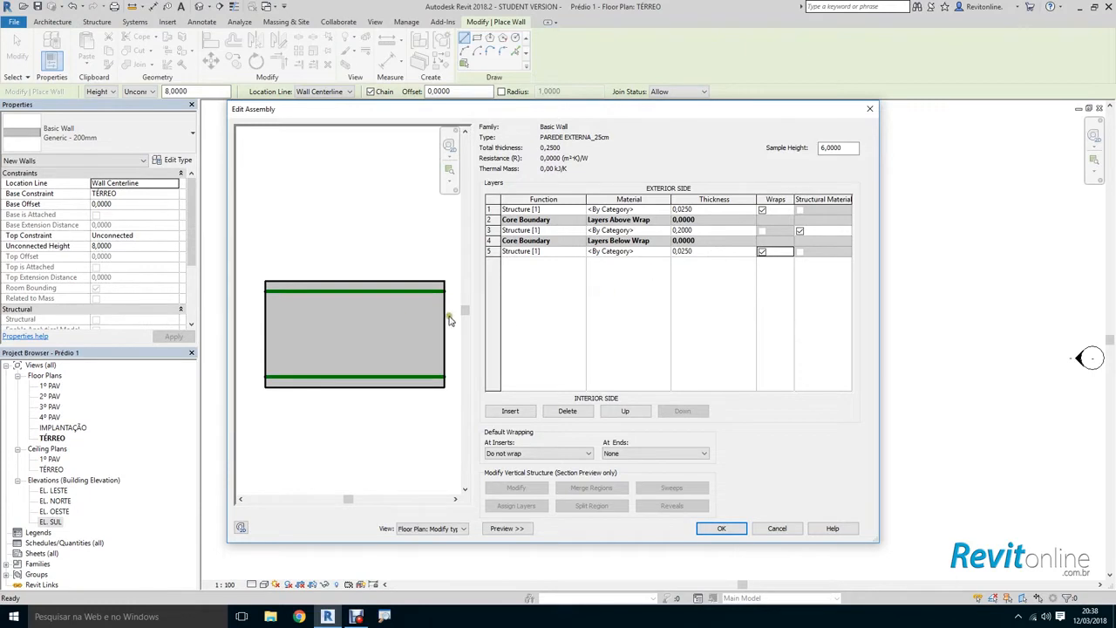
Step: Examine the wall's layers in the section preview, return the preview to floor plan, and inspect the wall's end there
click(464, 529)
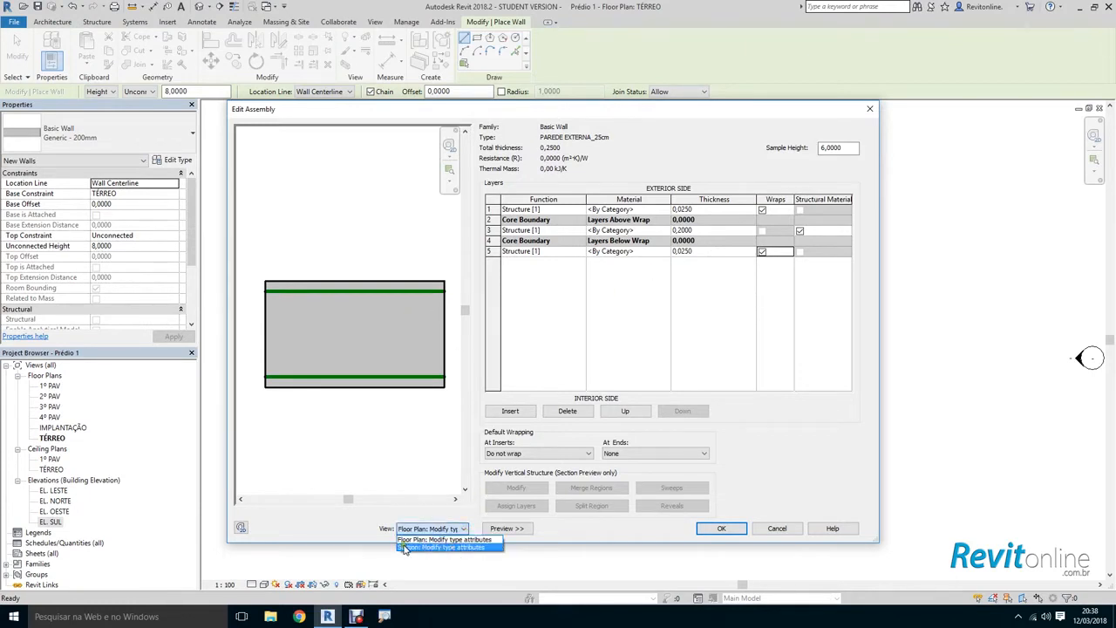
click(427, 546)
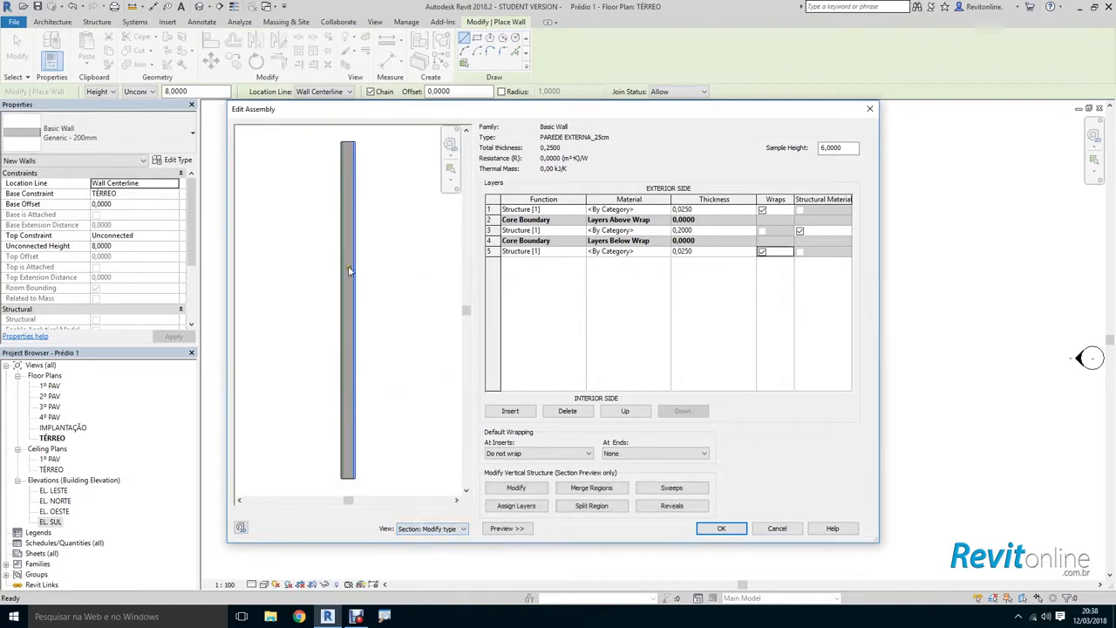
scroll(344, 313, up, 3)
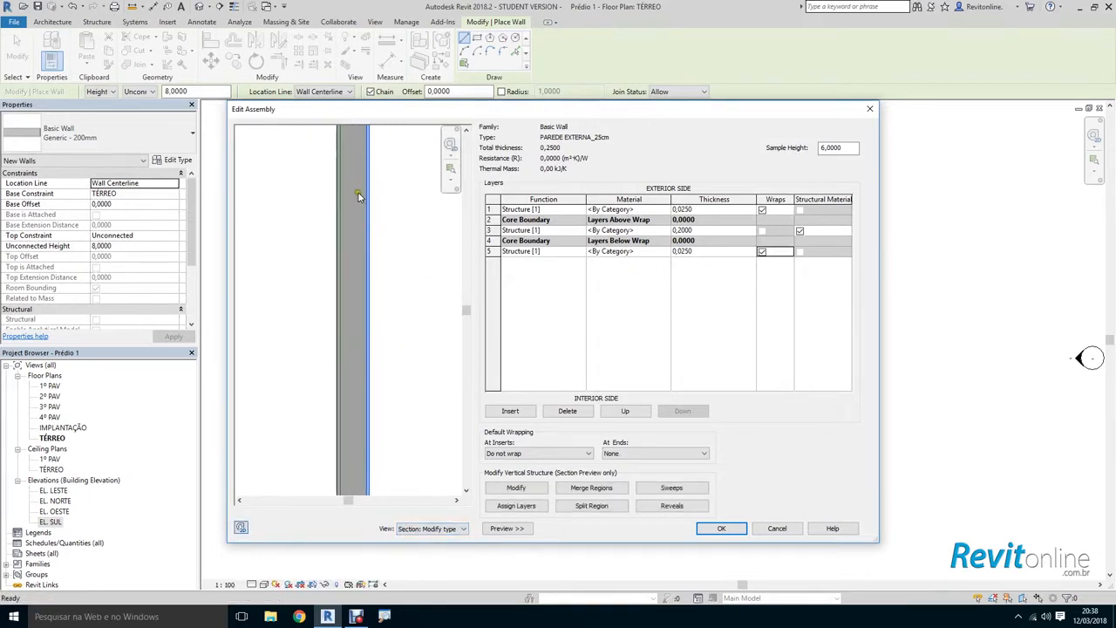
scroll(353, 288, up, 2)
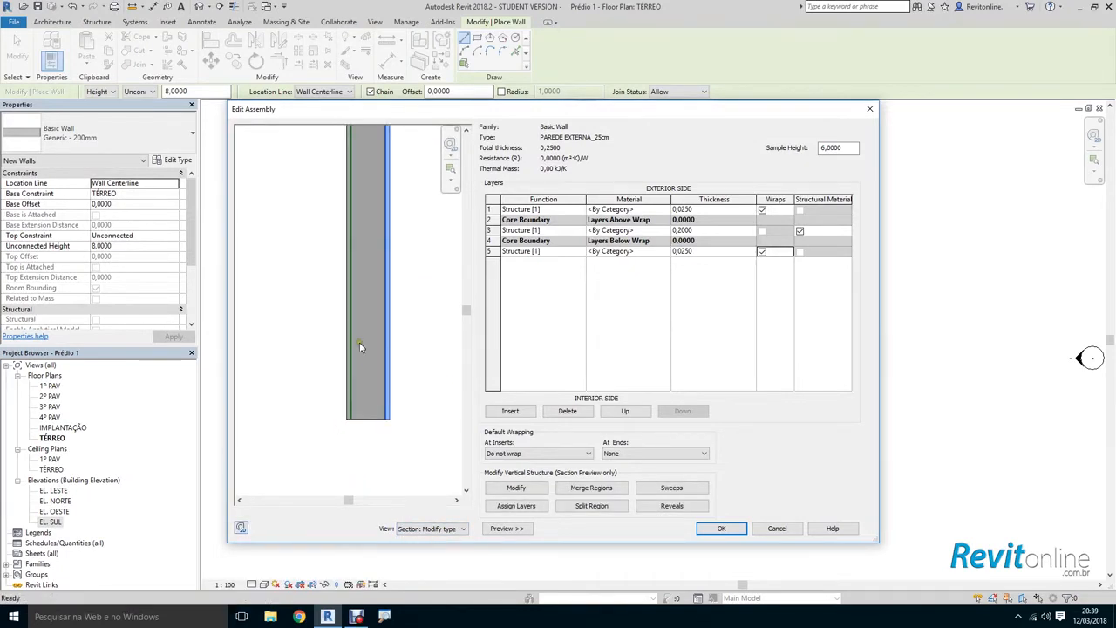
click(463, 528)
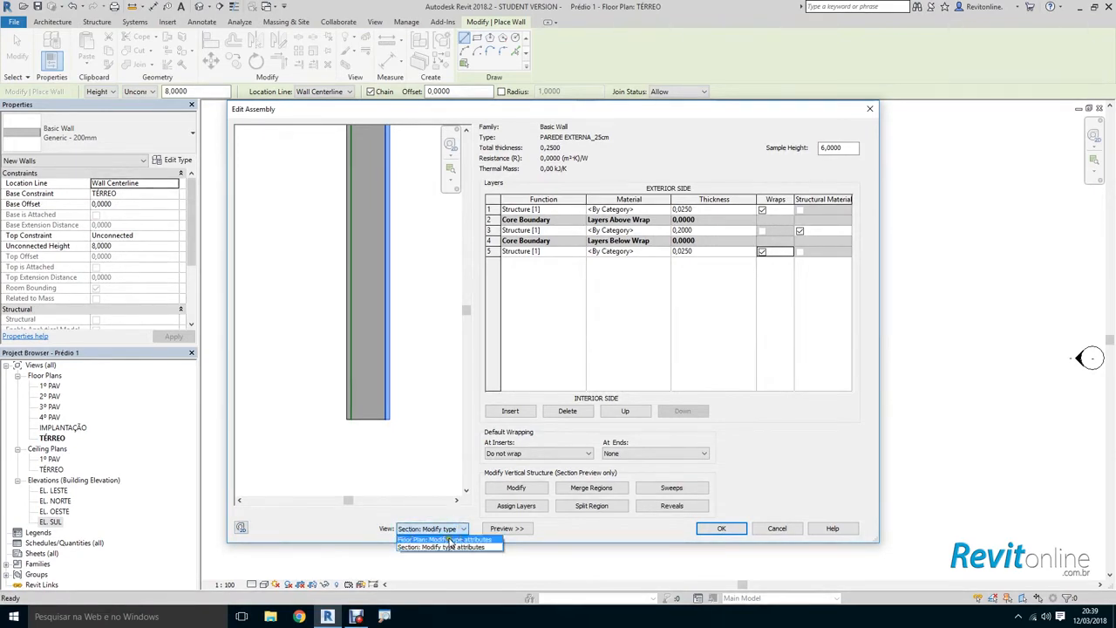
click(450, 540)
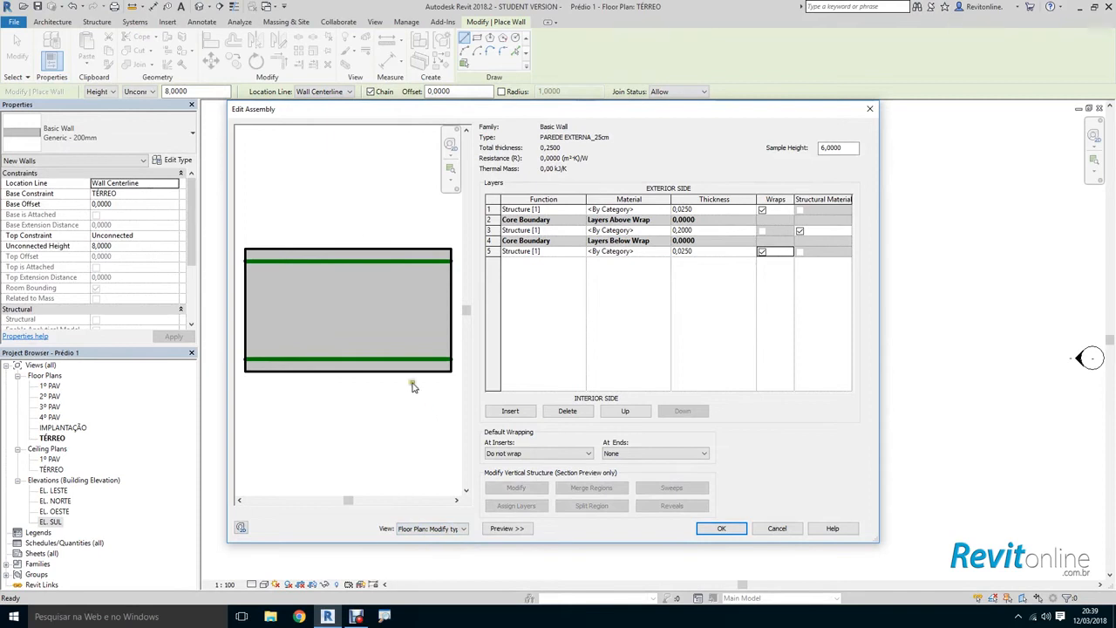
scroll(374, 279, up, 3)
scroll(340, 251, down, 3)
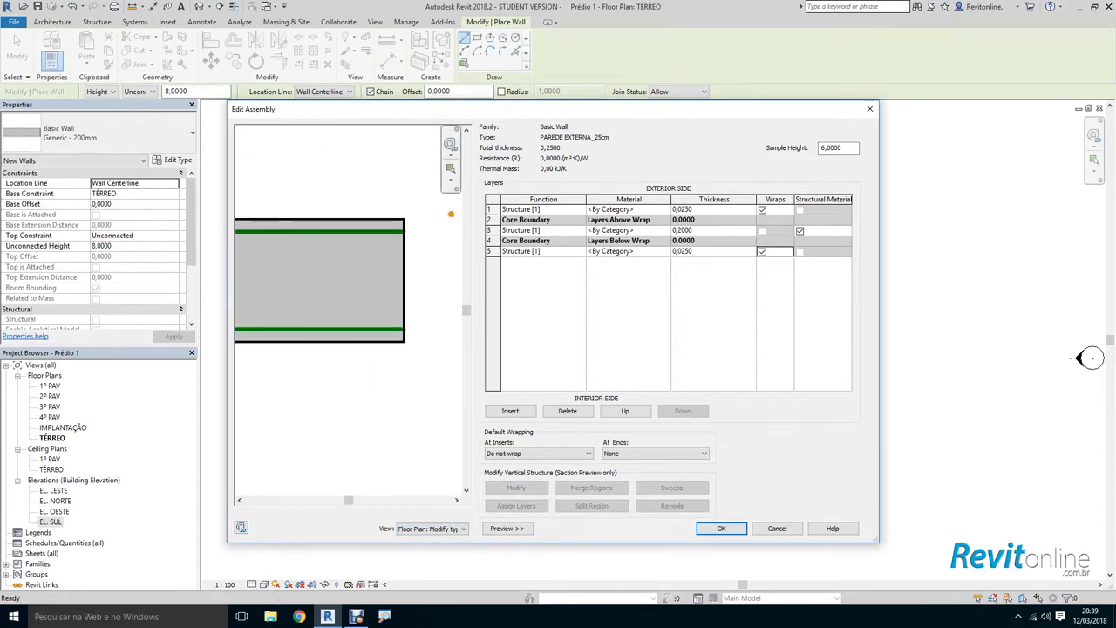
mouse_move(407, 223)
mouse_down()
mouse_move(434, 205)
mouse_move(477, 208)
mouse_up()
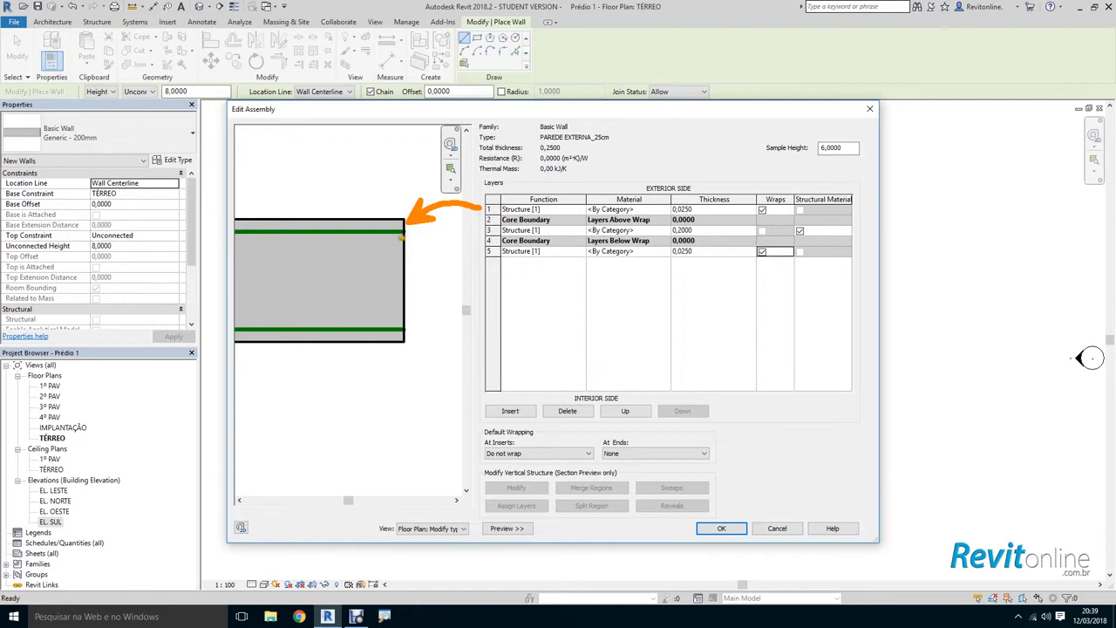
drag(388, 233, 384, 323)
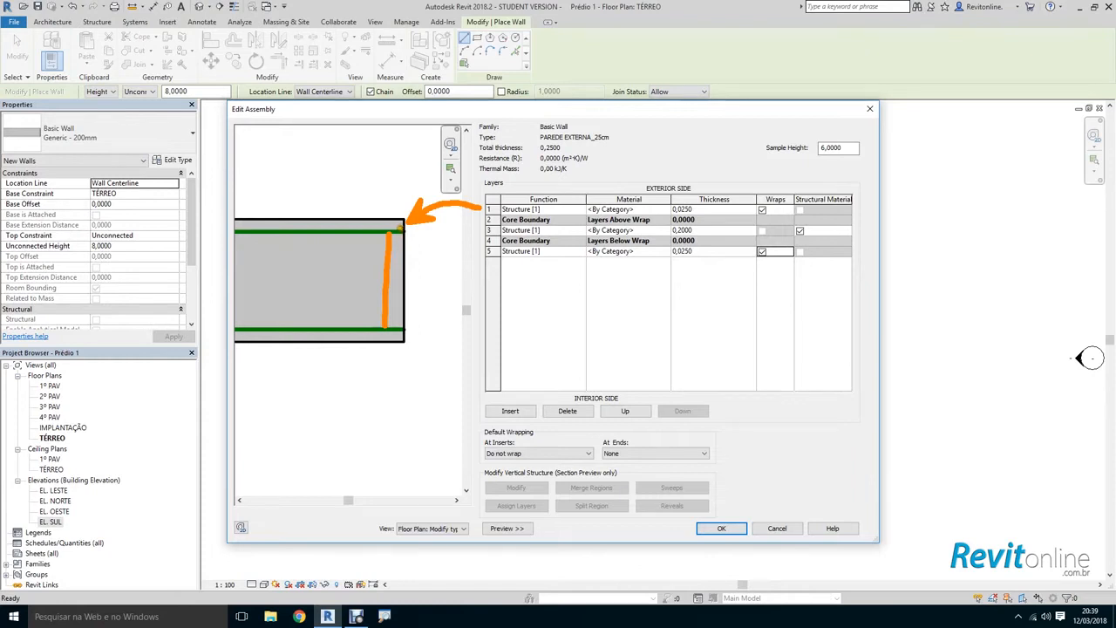
drag(377, 206, 374, 229)
drag(362, 423, 361, 337)
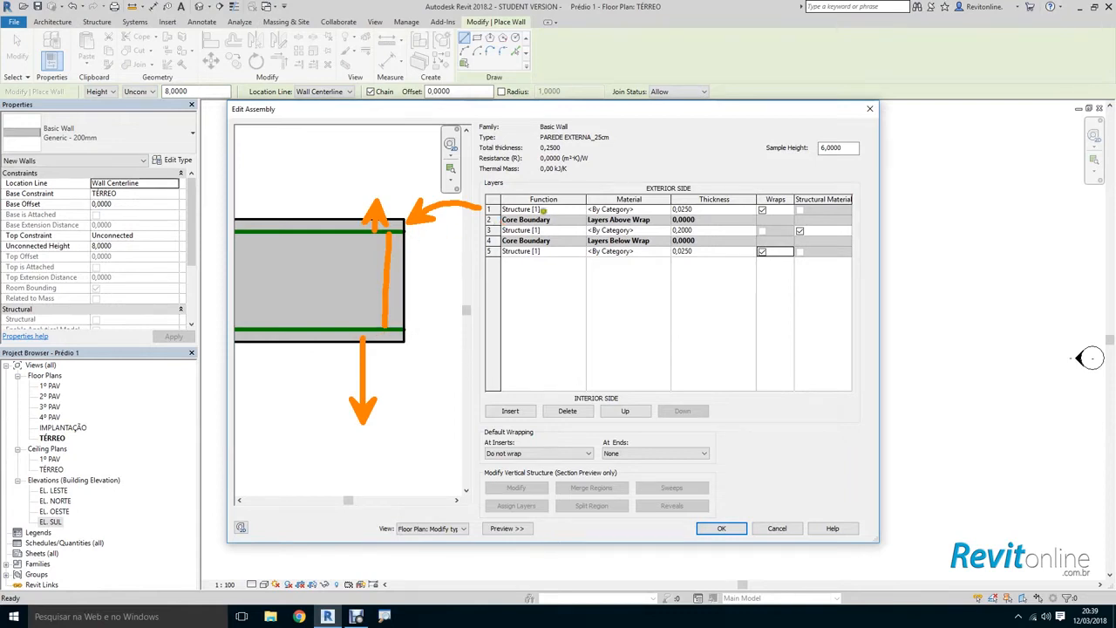
key(Escape)
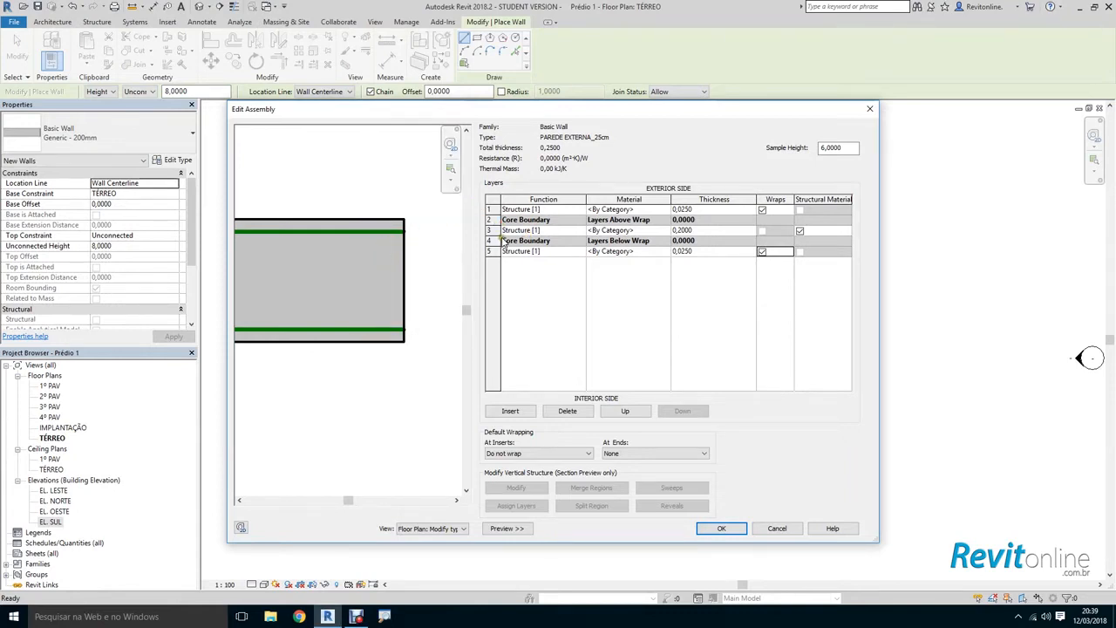
key(ctrl+2)
mouse_move(407, 223)
ctrl+shift+mouse_down()
mouse_move(428, 209)
mouse_move(476, 209)
ctrl+shift+mouse_up()
ctrl+shift+drag(406, 276, 478, 232)
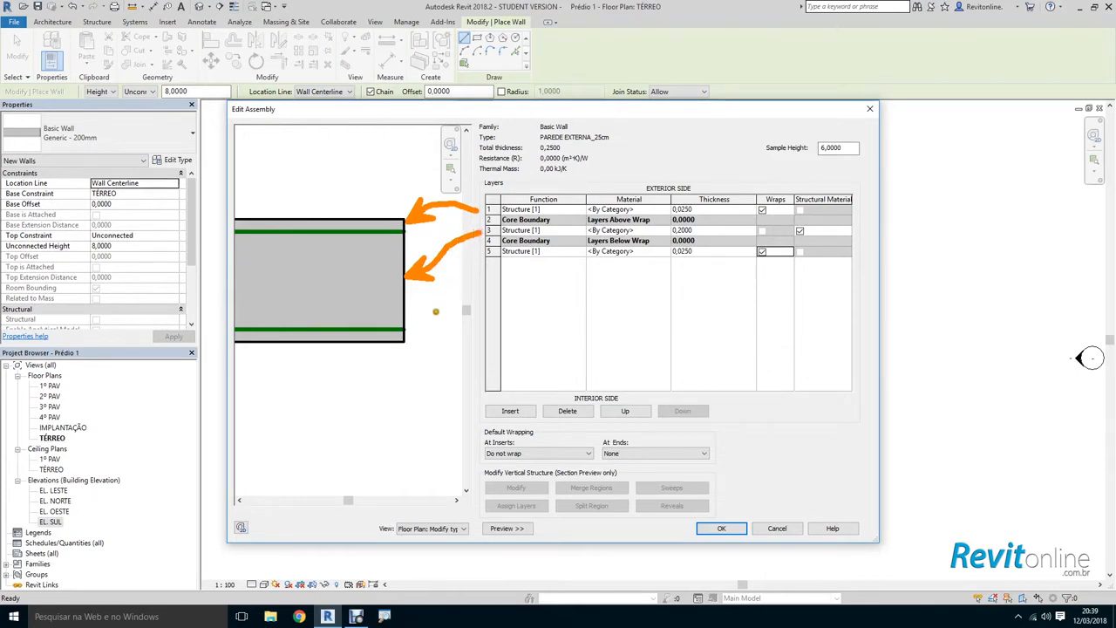
mouse_move(404, 337)
ctrl+shift+mouse_down()
mouse_move(429, 350)
mouse_move(427, 324)
mouse_move(482, 251)
ctrl+shift+mouse_up()
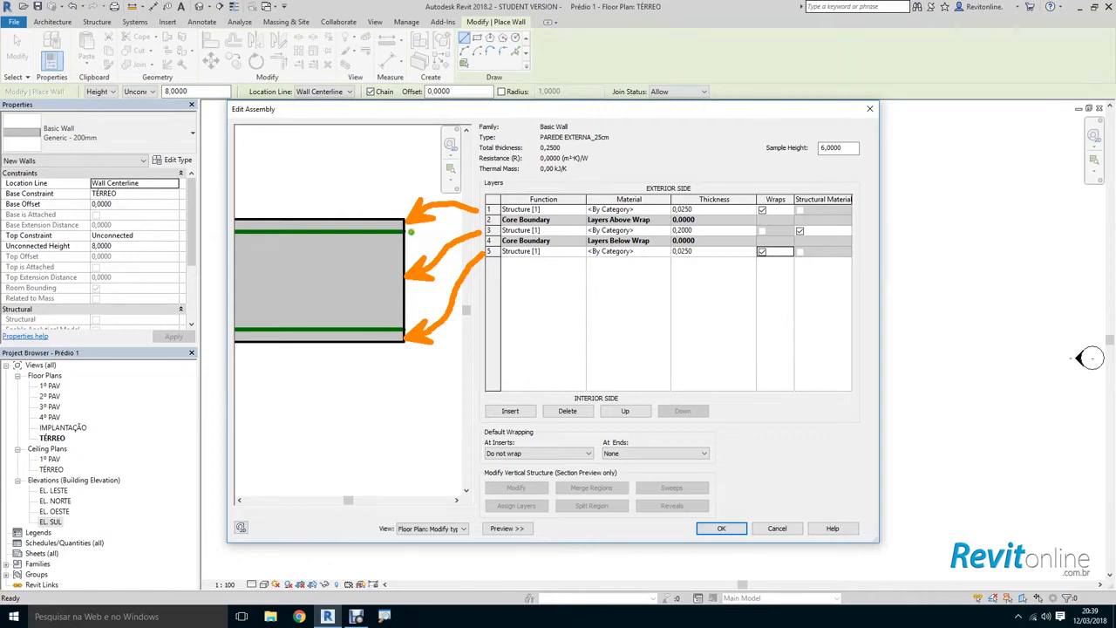
mouse_move(409, 231)
mouse_down()
mouse_move(436, 236)
mouse_move(427, 220)
mouse_move(472, 218)
mouse_up()
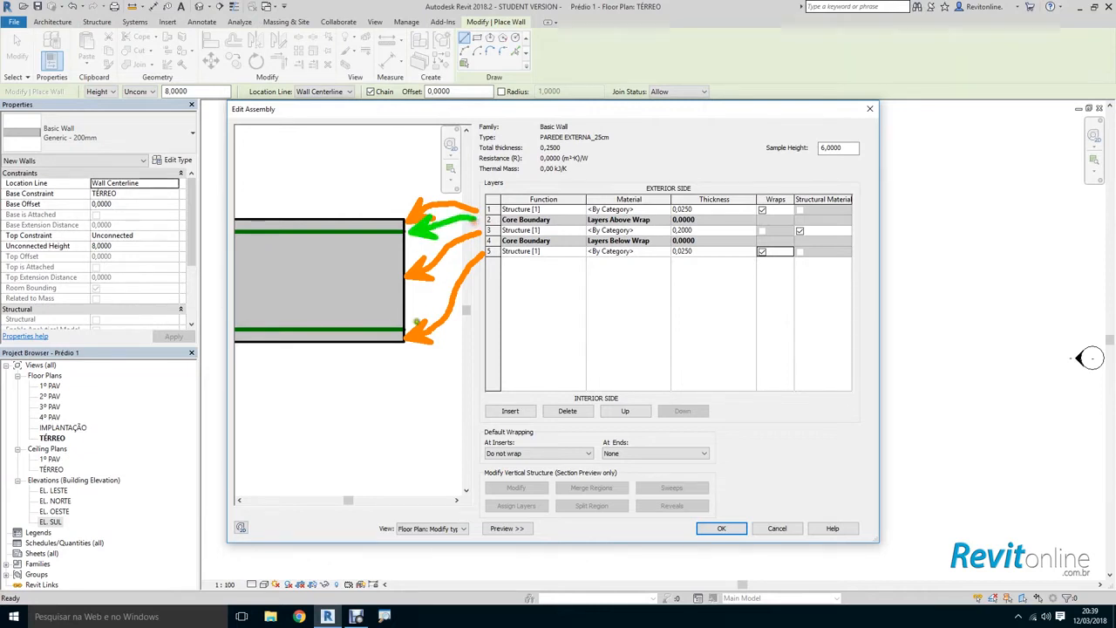
mouse_move(438, 297)
mouse_down()
mouse_move(410, 324)
mouse_move(468, 247)
mouse_up()
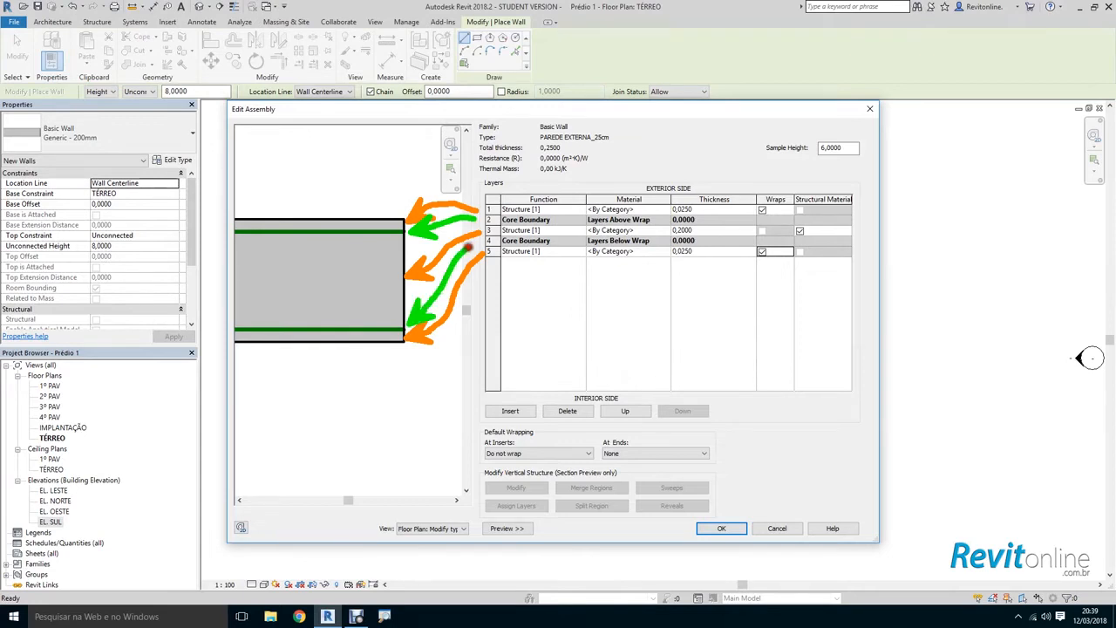
key(Escape)
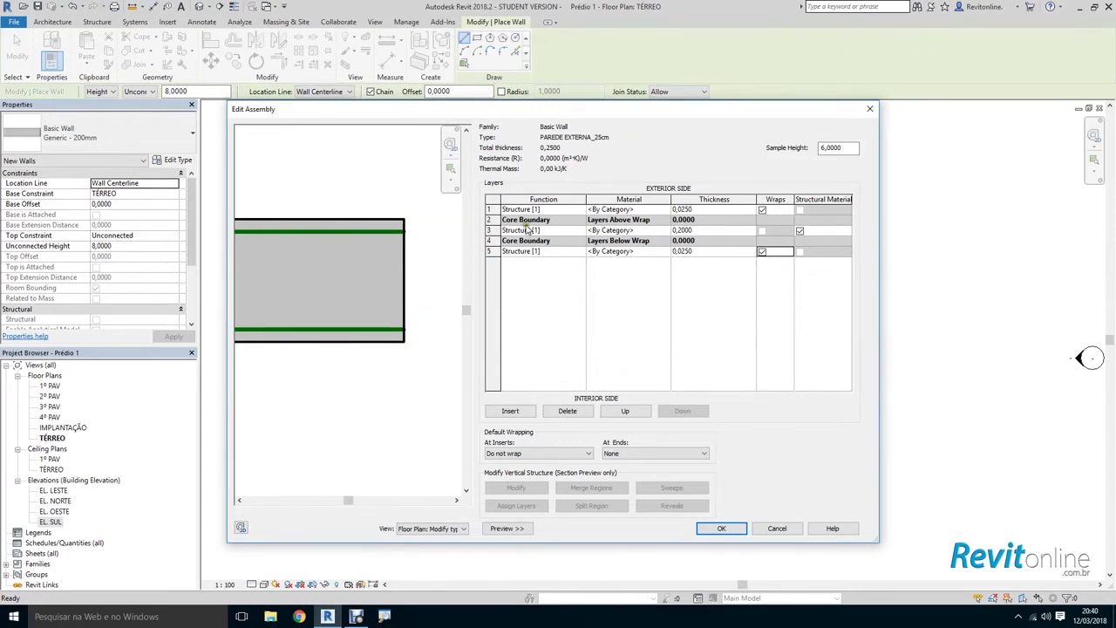
middle_drag(409, 247, 415, 234)
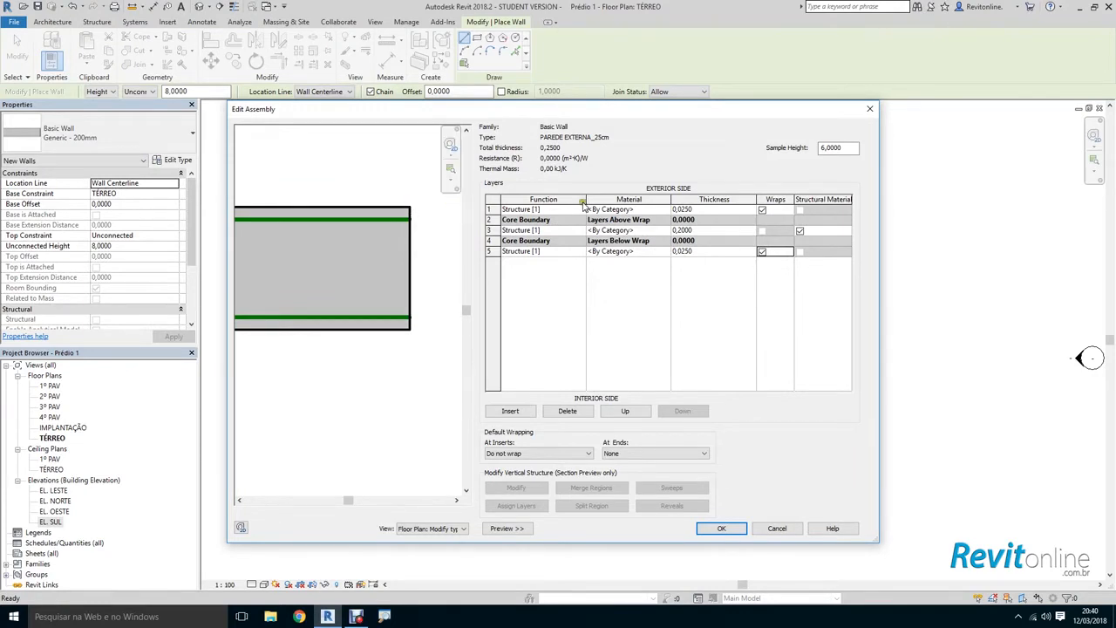
Step: Assign the Masonry - Stone material to the outermost exterior layer, finding it with the search term STONE
click(652, 209)
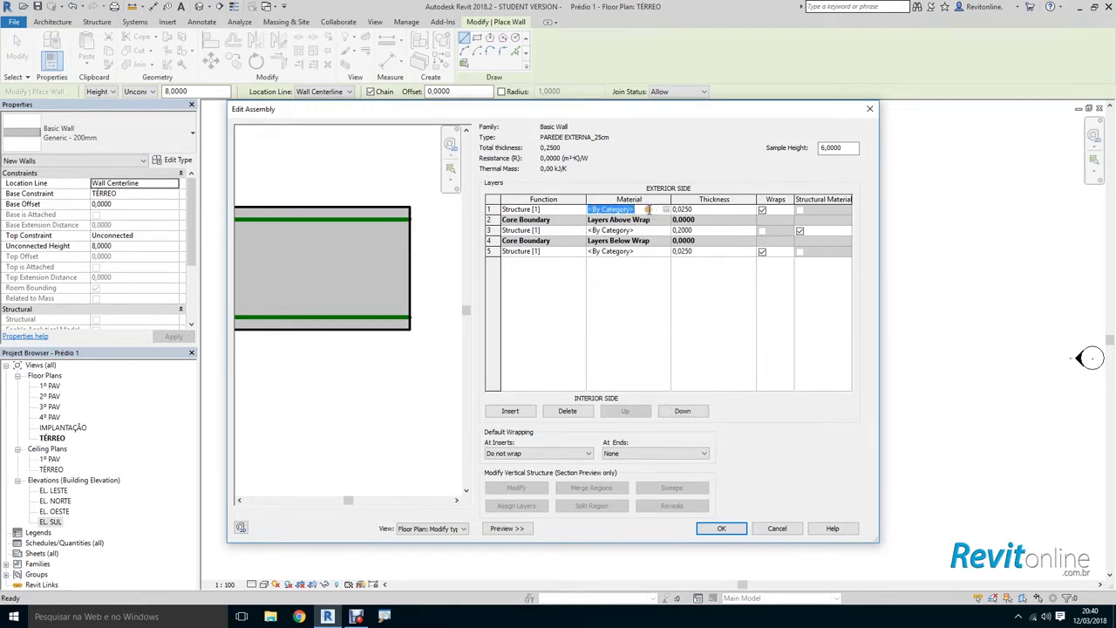
click(648, 209)
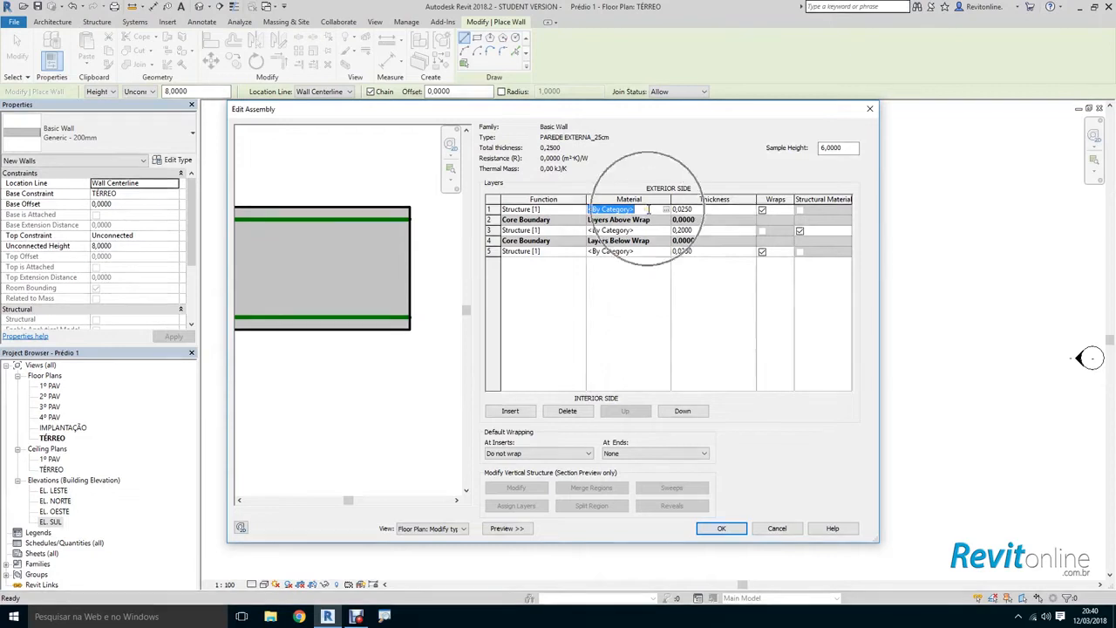
key(ctrl+1)
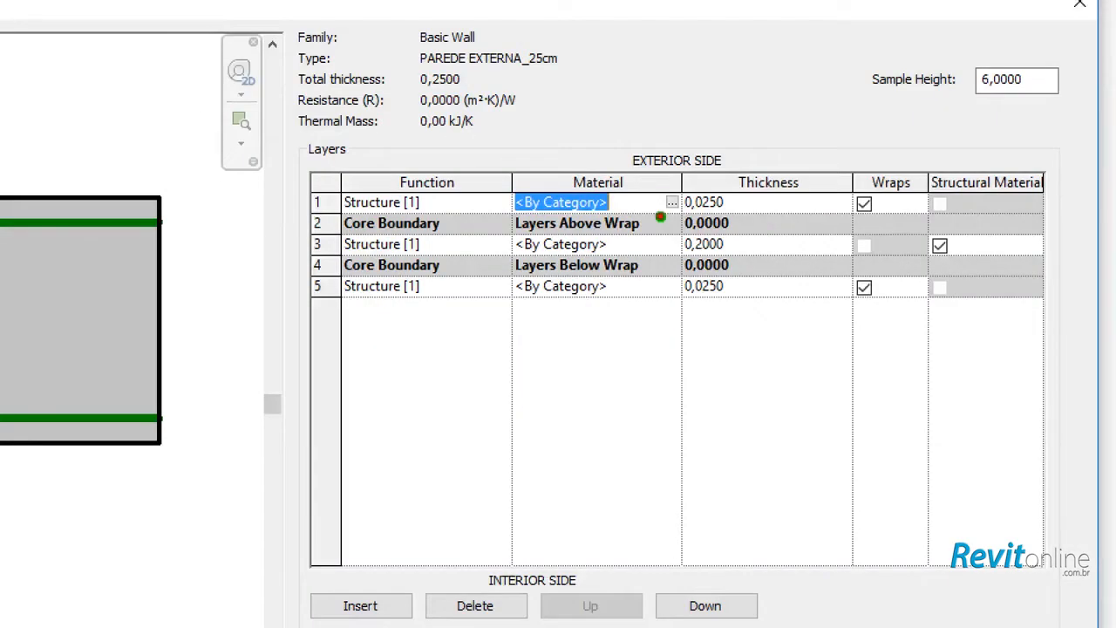
click(660, 217)
key(Escape)
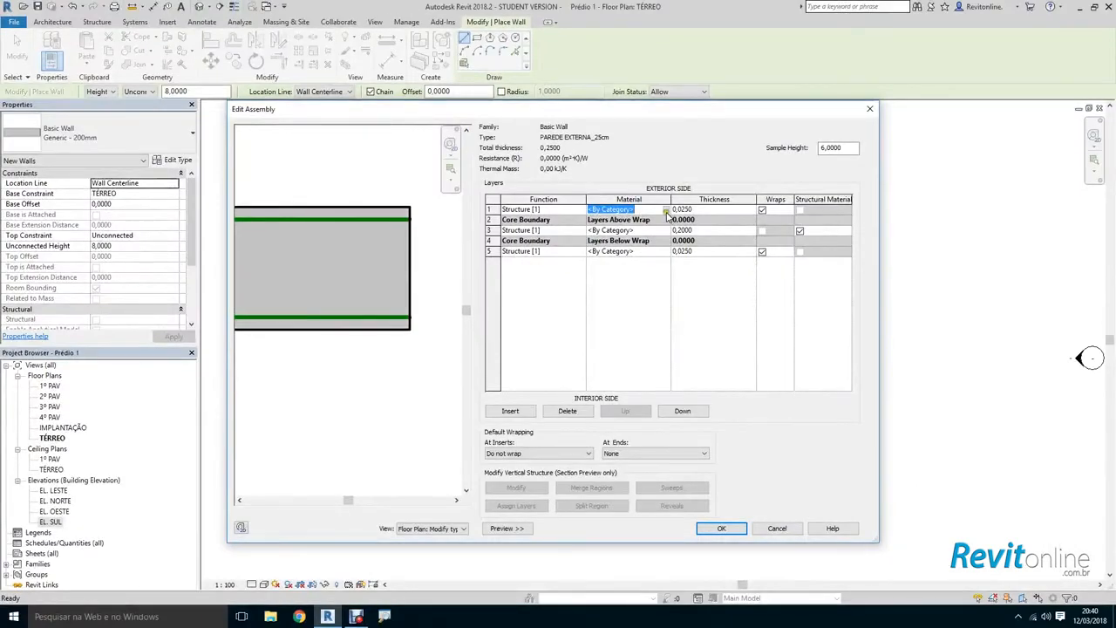
click(667, 210)
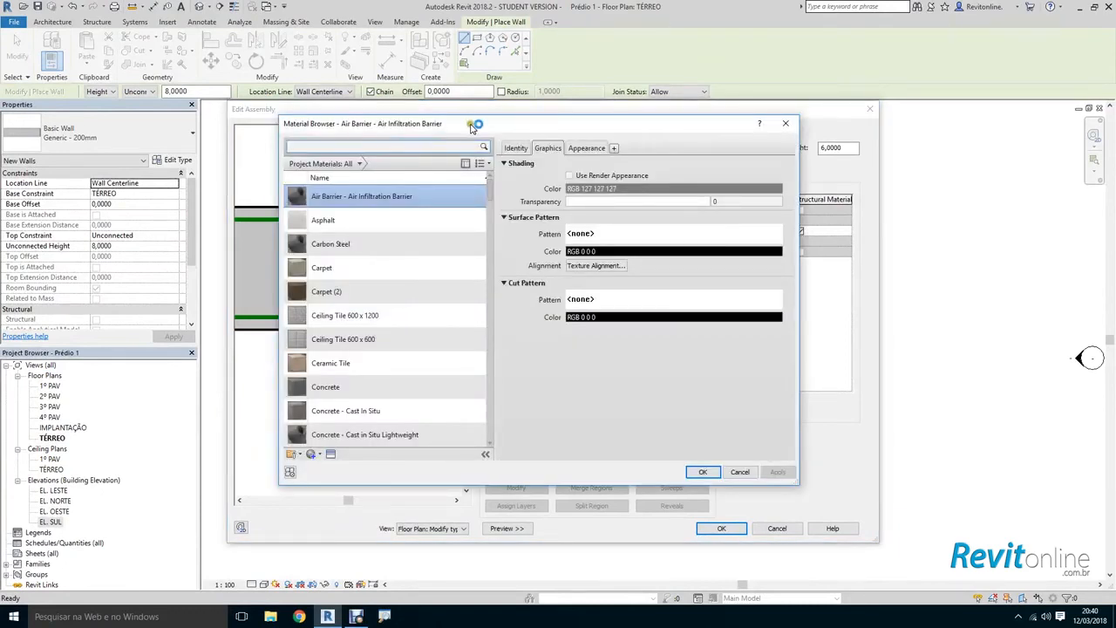
text(STONE)
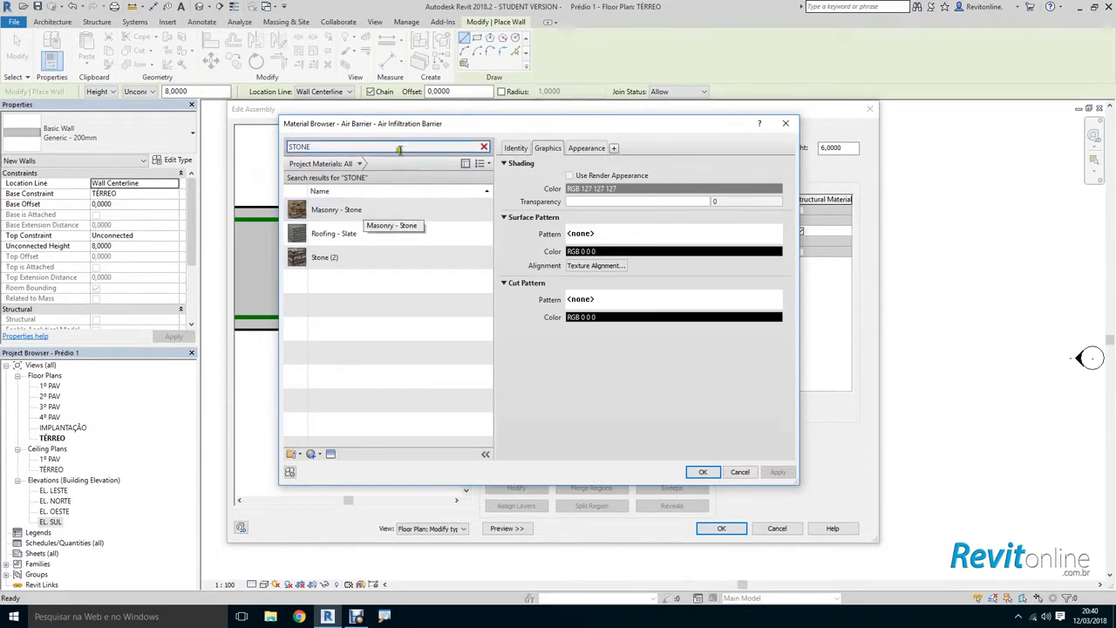
drag(434, 131, 488, 142)
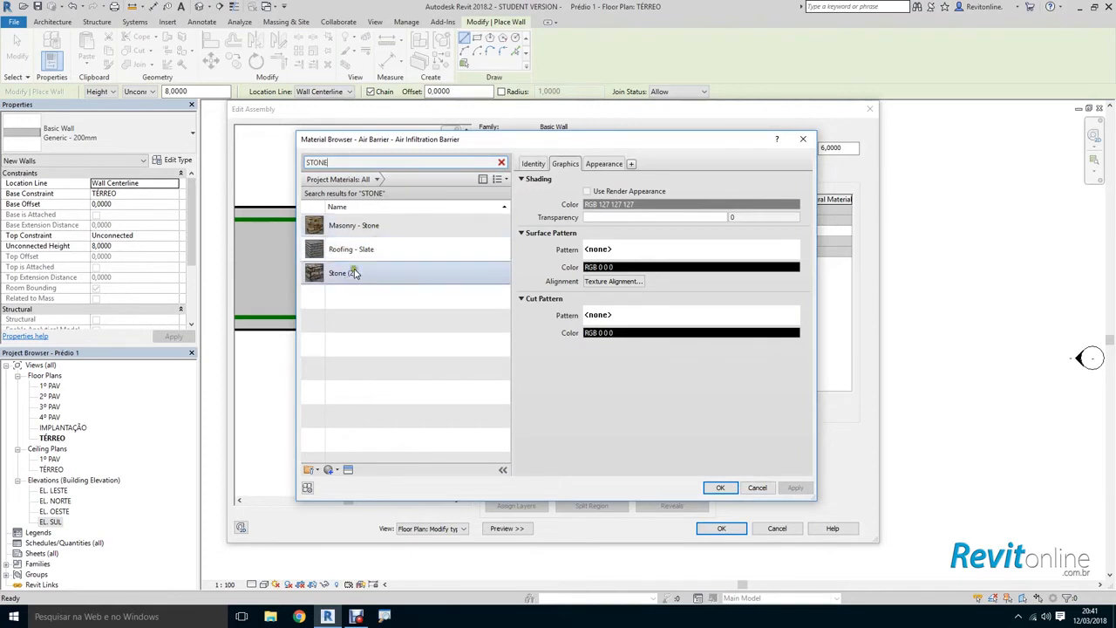
click(375, 227)
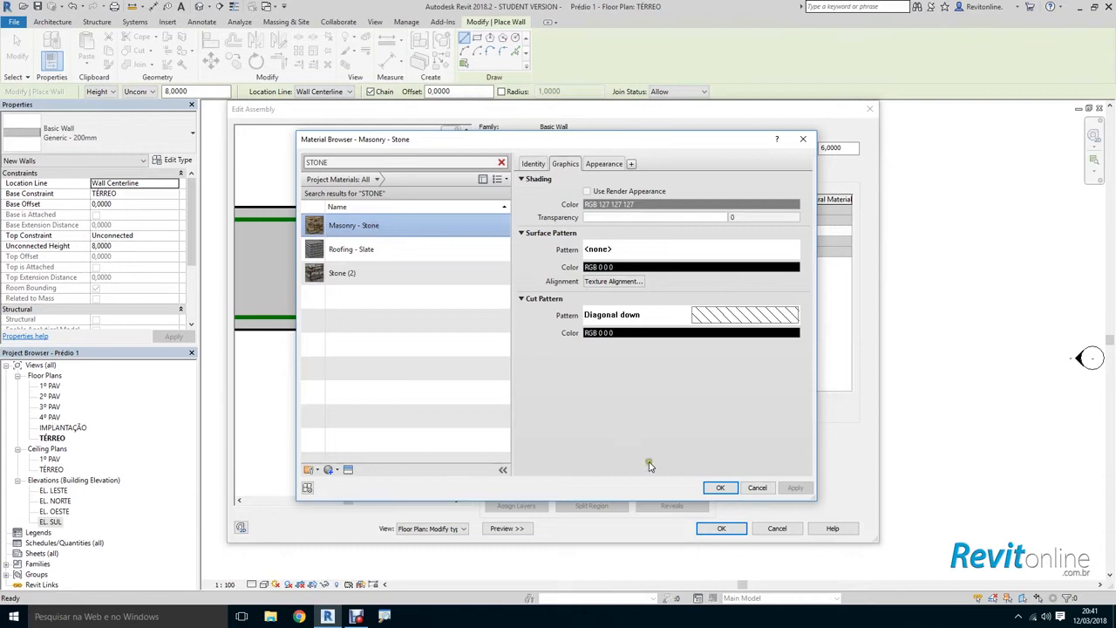
click(720, 487)
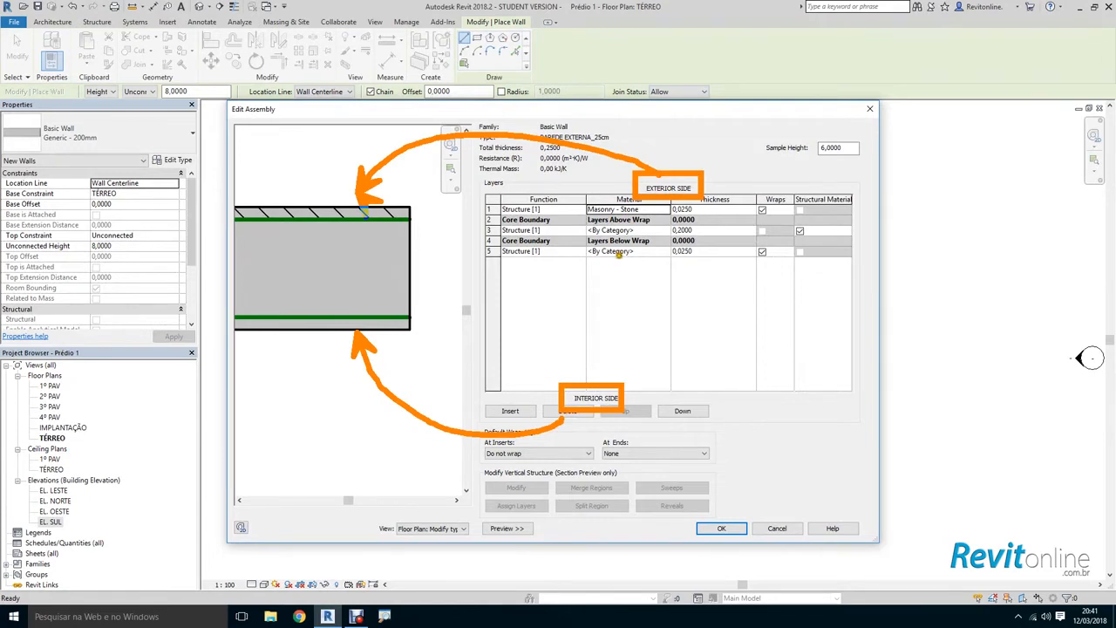
Step: Assign the Plasterboard material to the innermost interior layer, finding it with the search term PLASTER
click(638, 252)
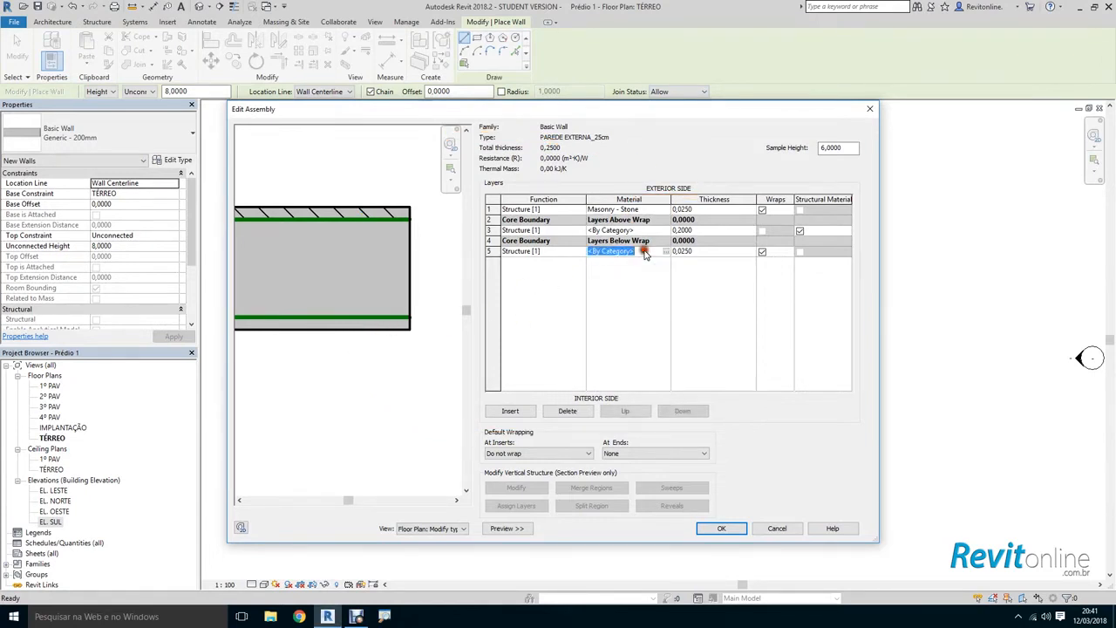
click(665, 252)
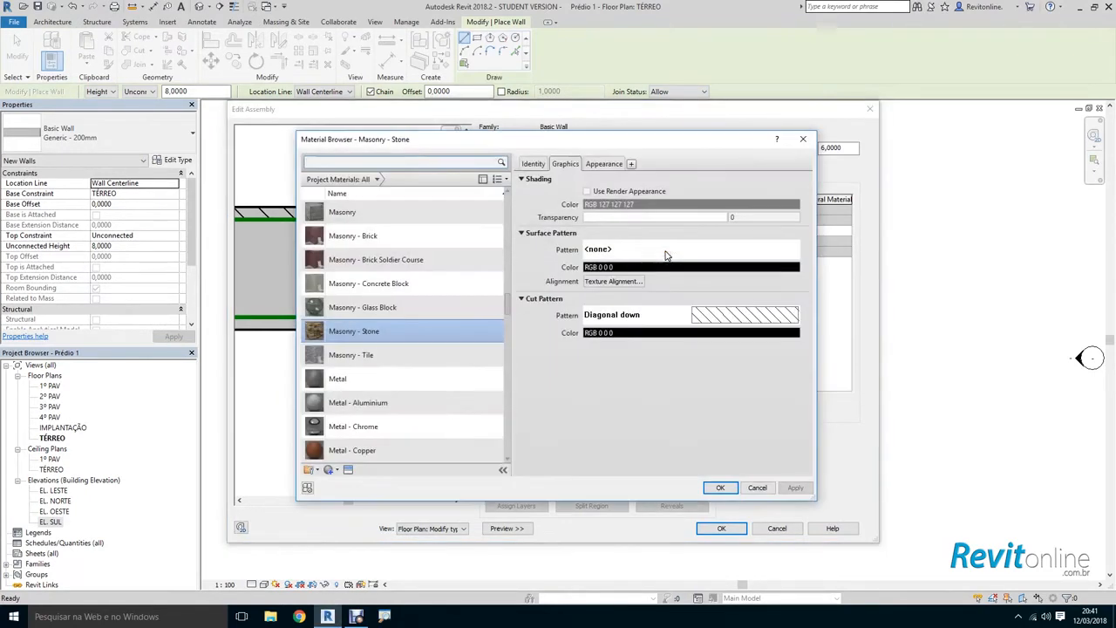
click(398, 155)
text(PLASTER)
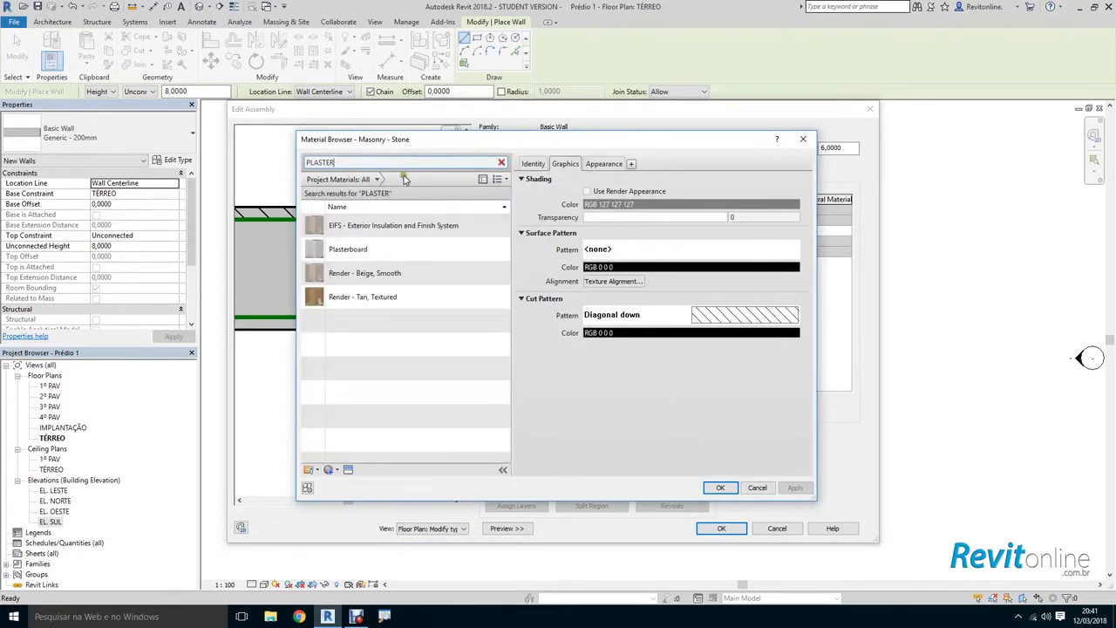
click(353, 252)
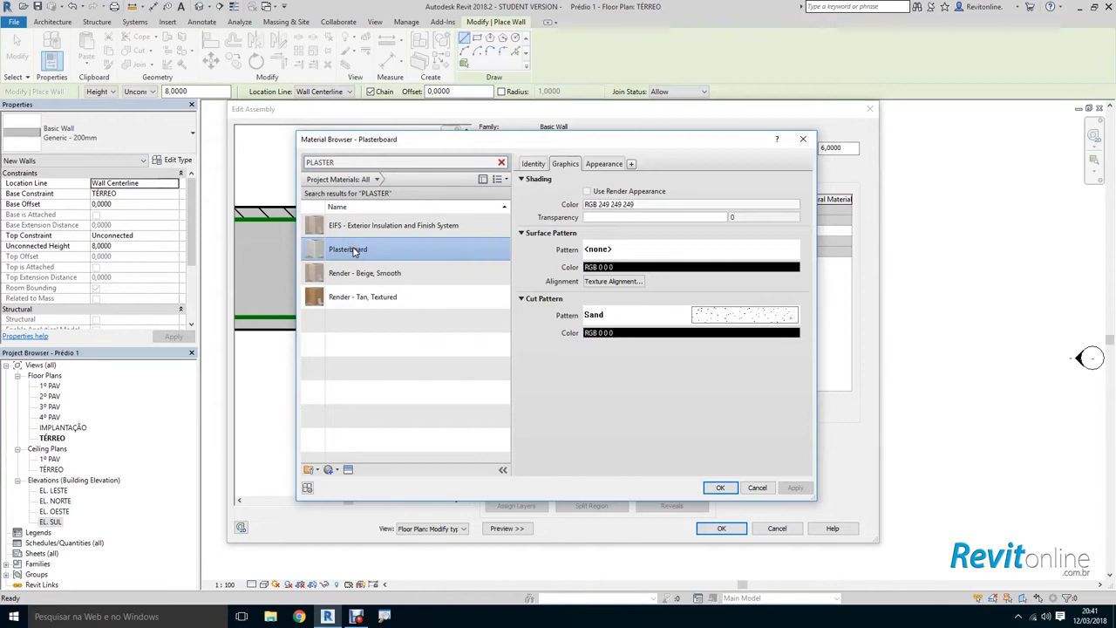
click(720, 488)
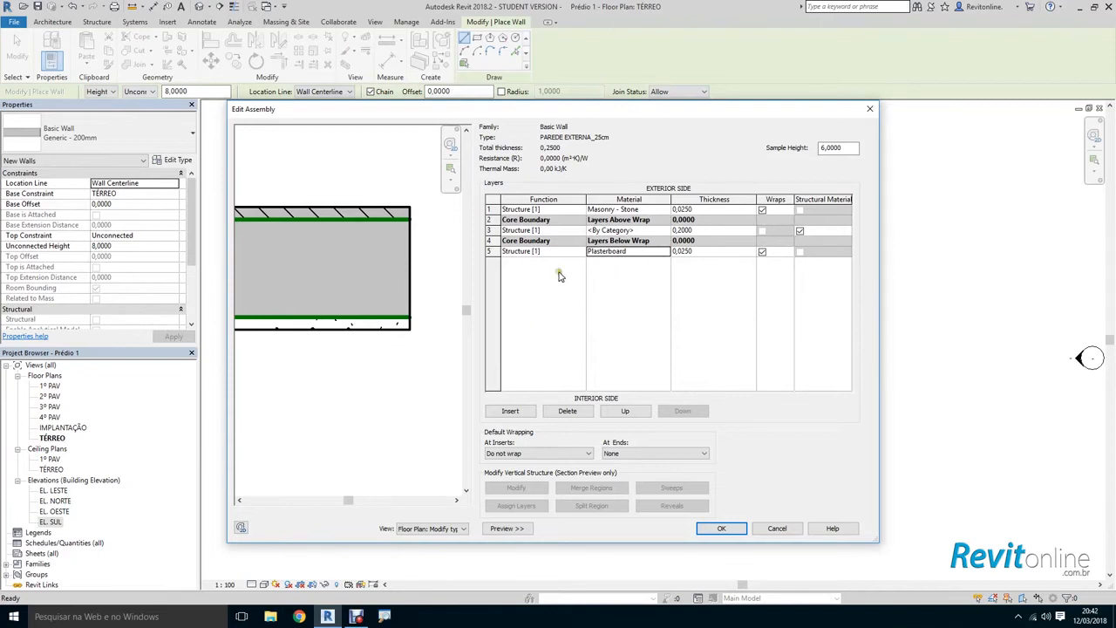
Step: Assign the Masonry - Concrete Block material to the core structure layer, finding it with the search term BLOCK
click(649, 230)
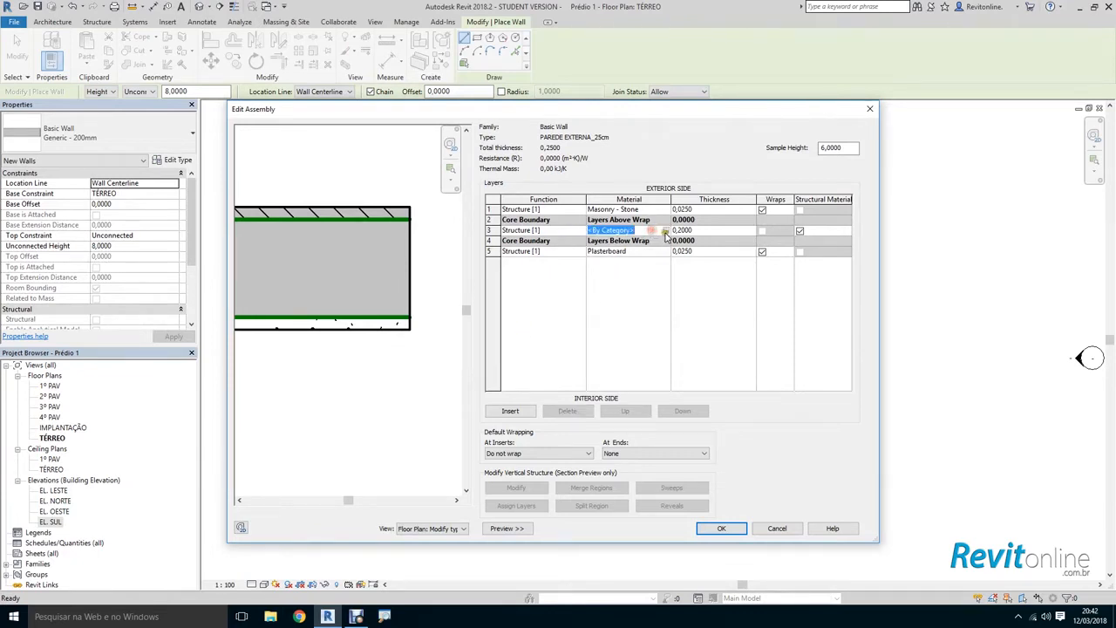
click(664, 231)
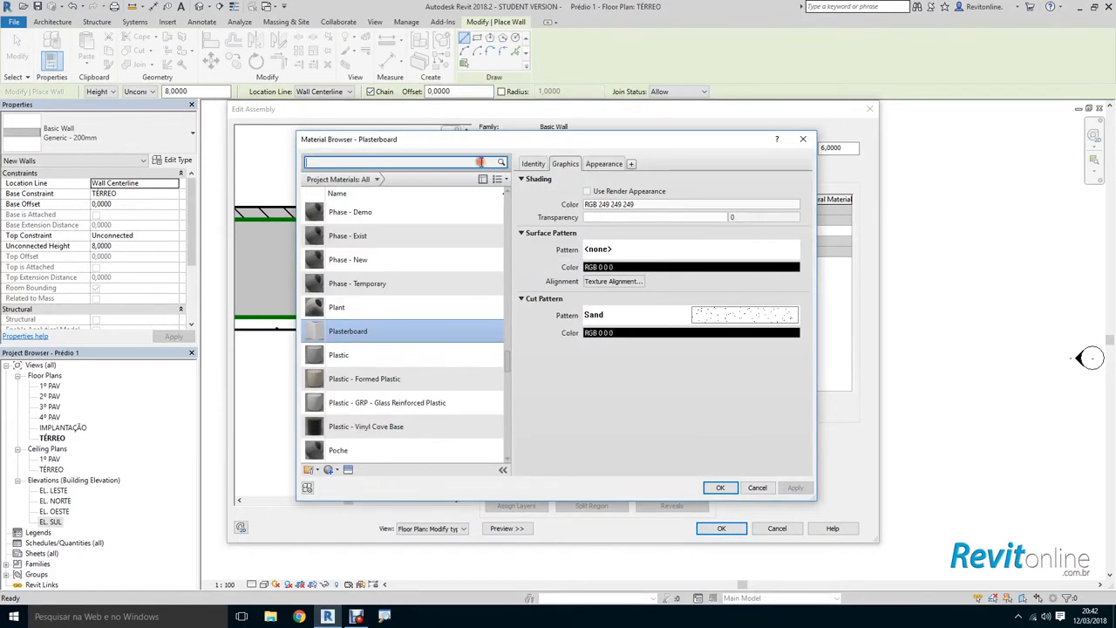
text(BLOCK)
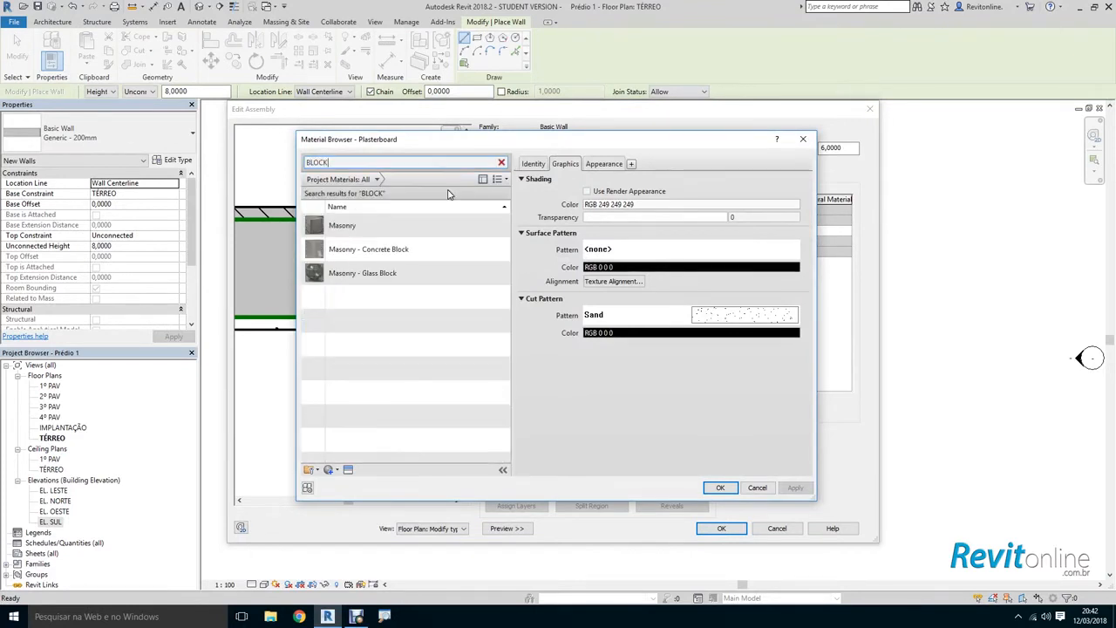
click(375, 251)
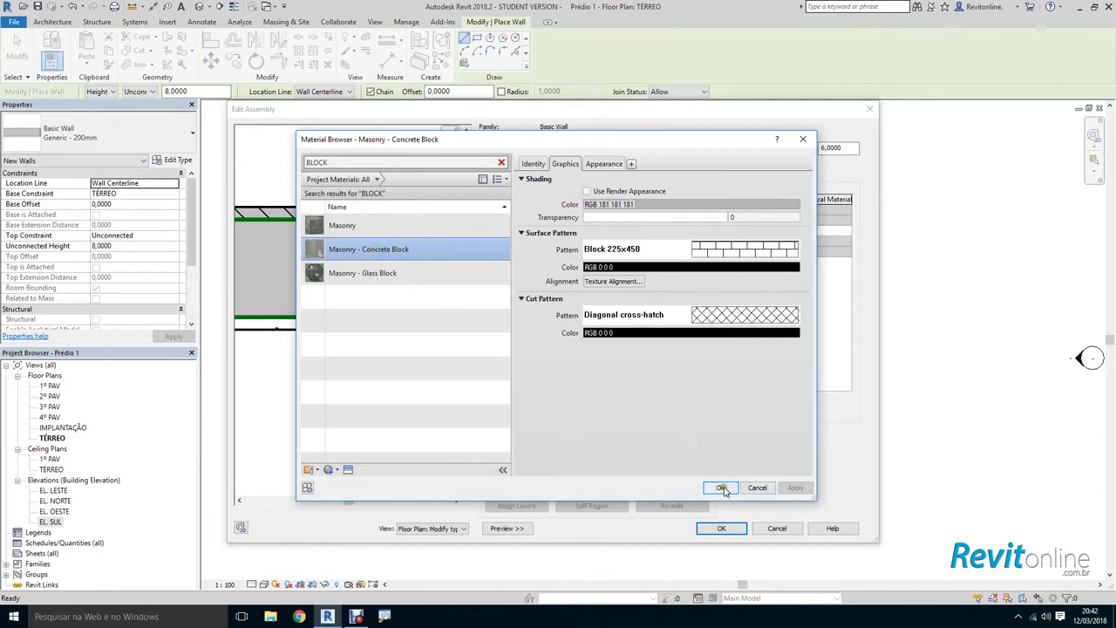
click(720, 487)
scroll(373, 396, up, 2)
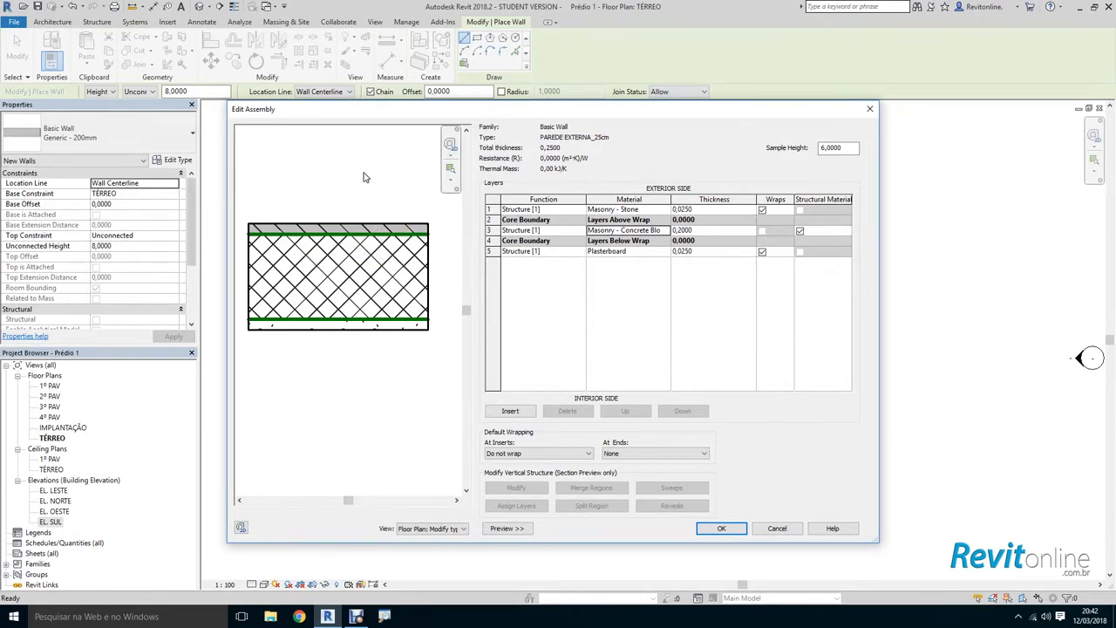
Step: Set the function of the stone and plasterboard layers to Finish 1 [4], accept the wall type's changes and leave wall placement
click(571, 209)
click(580, 210)
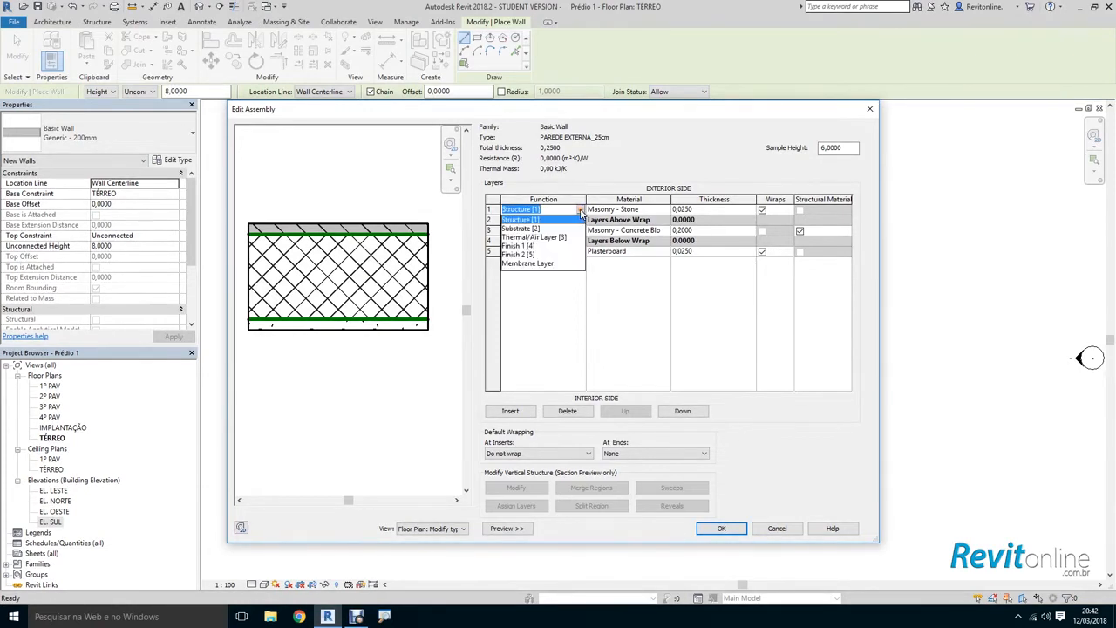
click(538, 247)
click(558, 251)
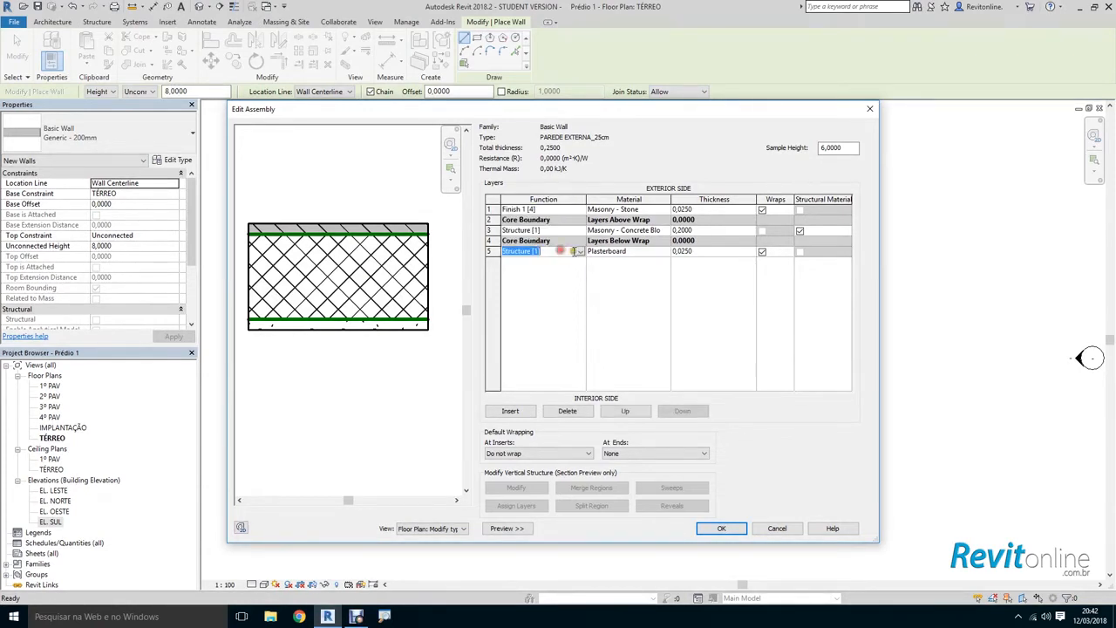
click(580, 251)
click(542, 288)
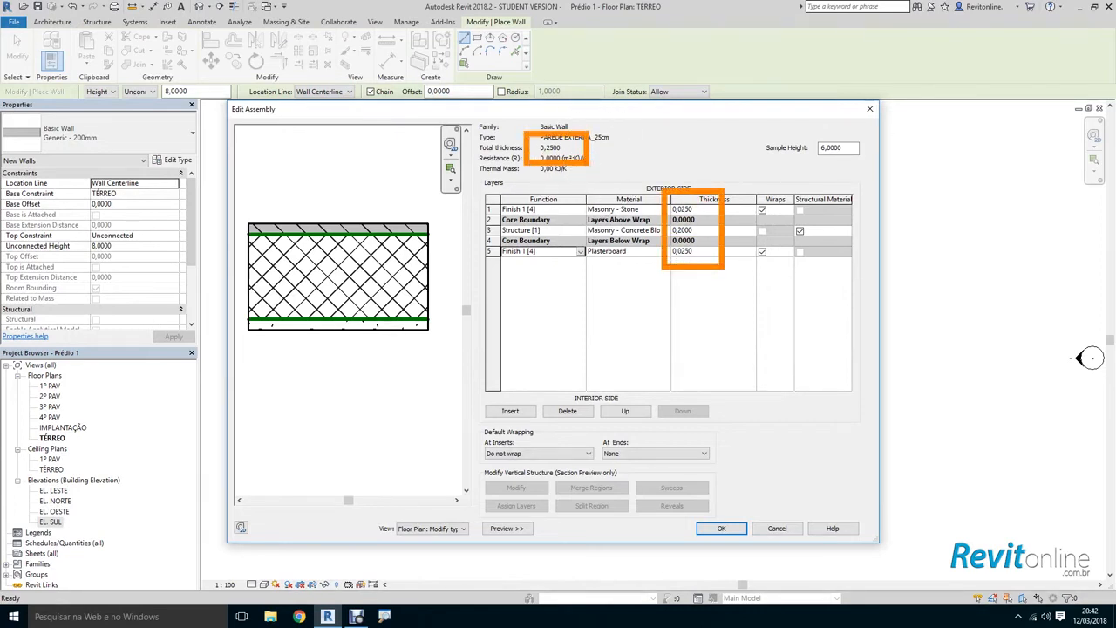
click(721, 528)
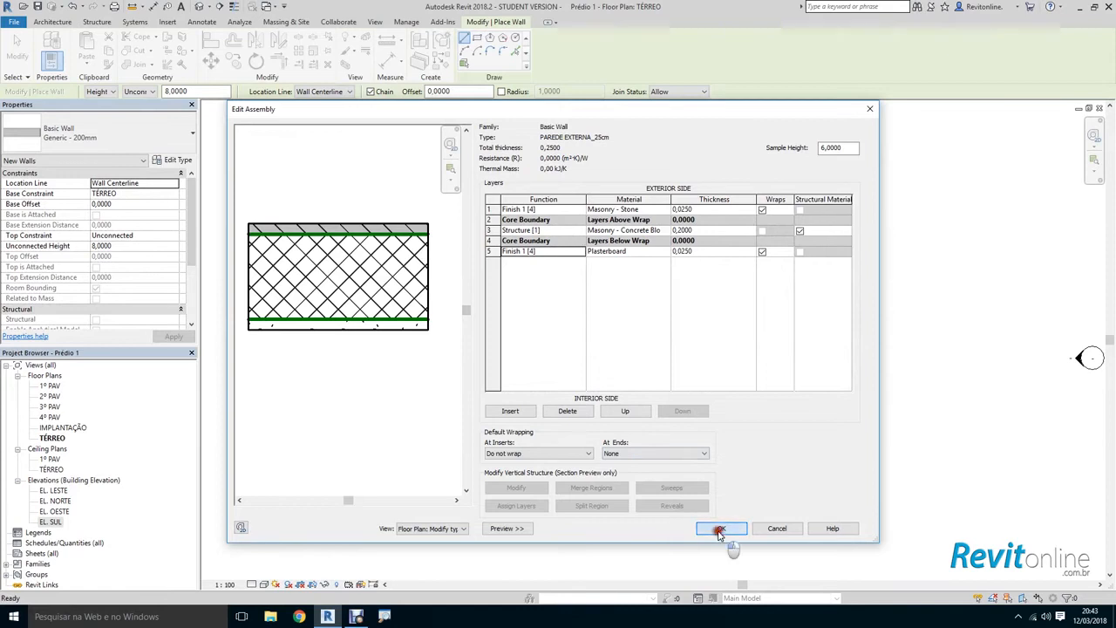
click(722, 529)
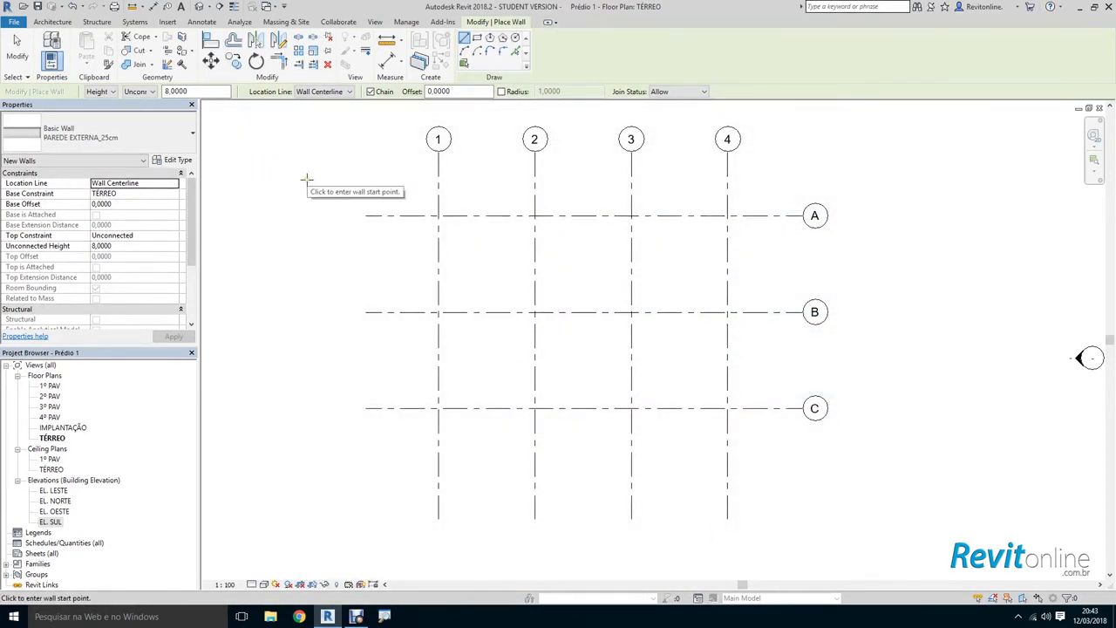
key(Escape)
key(Escape)
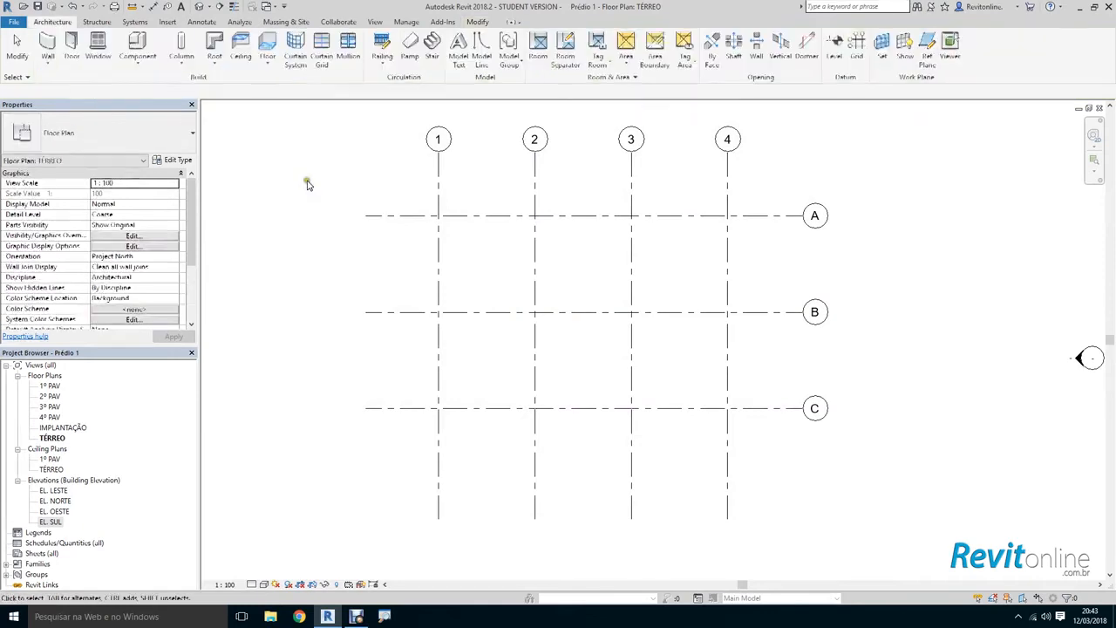
Step: Duplicate the PAREDE EXTERNA_25cm wall type under the name PAREDE INTERNA_15cm
click(49, 43)
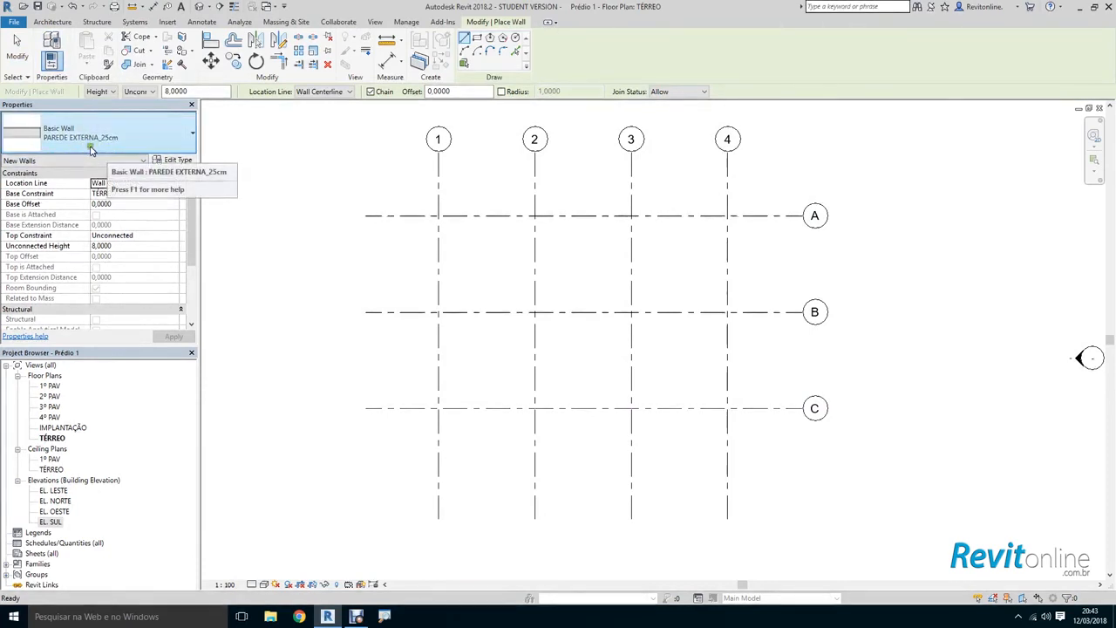
click(179, 160)
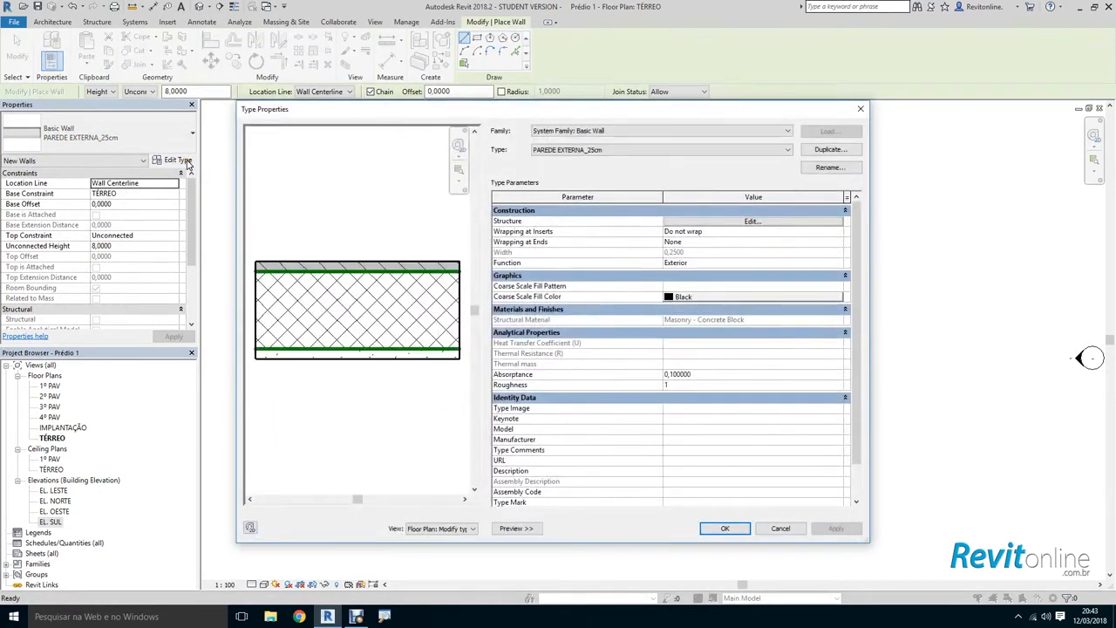
drag(506, 112, 503, 100)
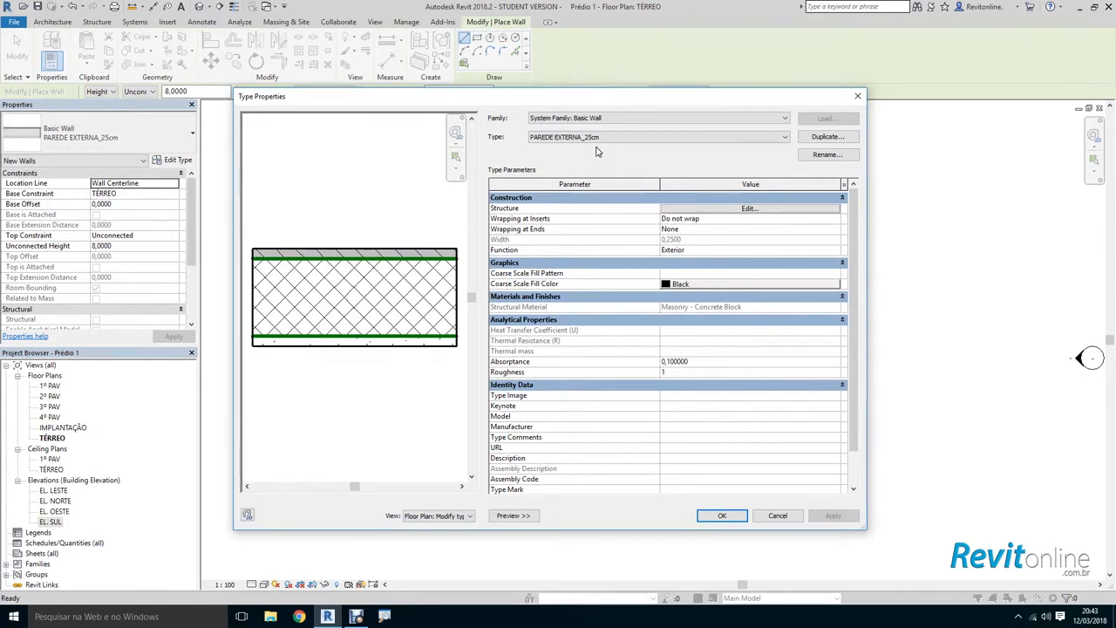
click(827, 137)
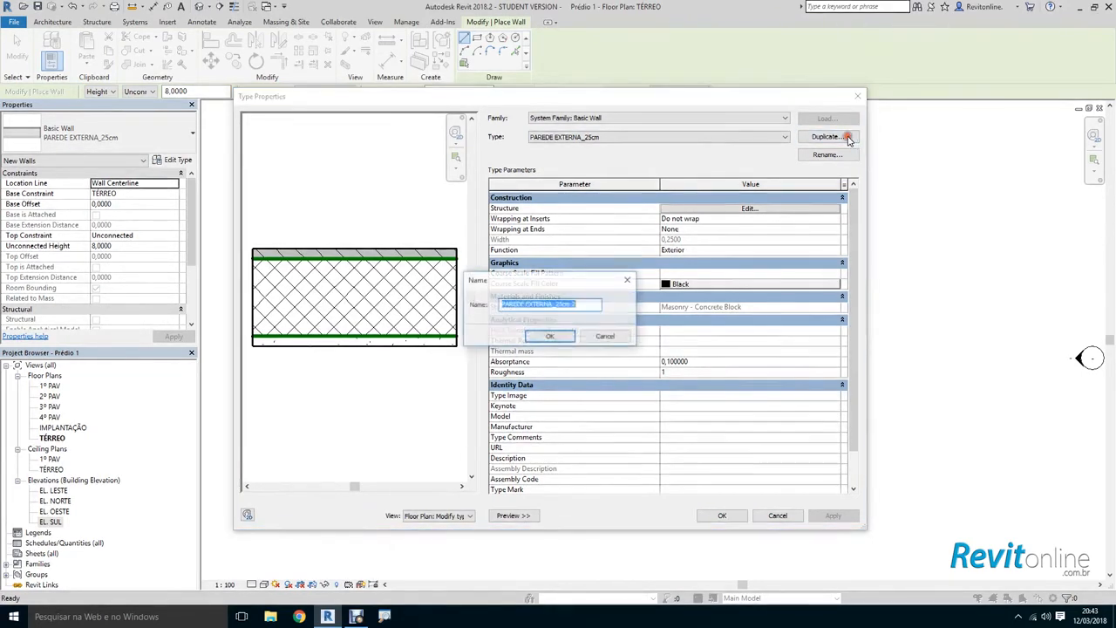
click(534, 304)
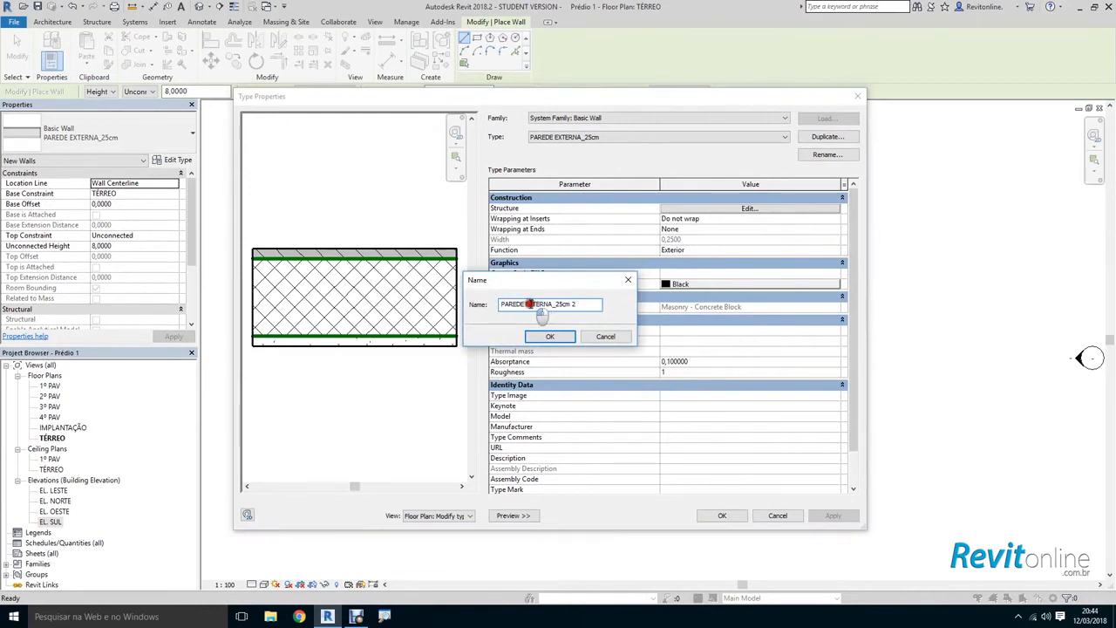
text(IN)
click(556, 303)
text(1)
drag(572, 303, 590, 304)
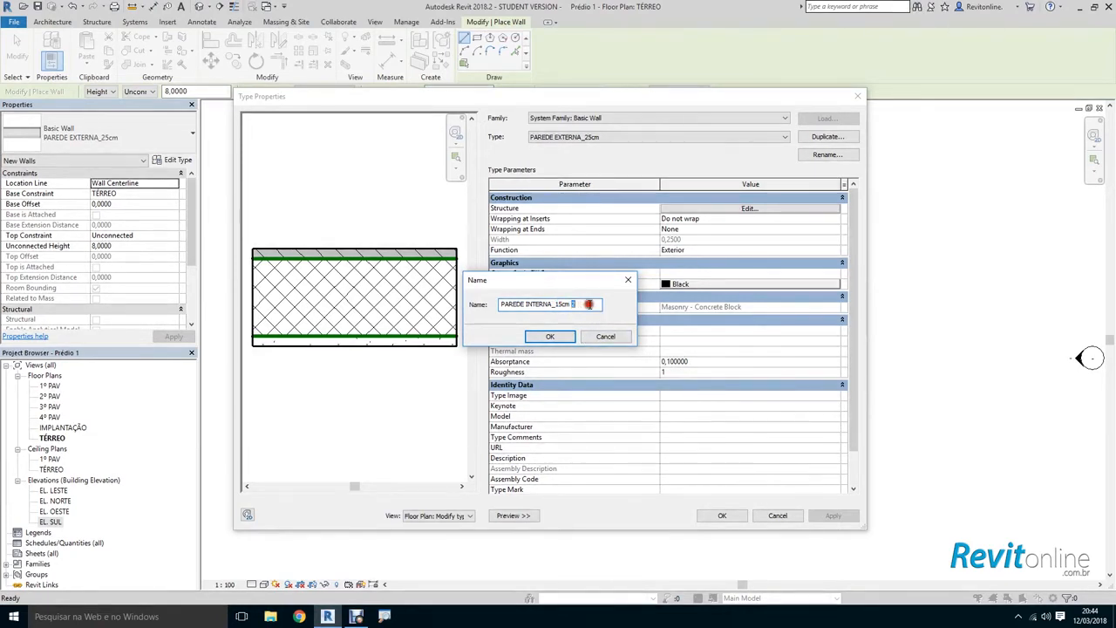
click(563, 339)
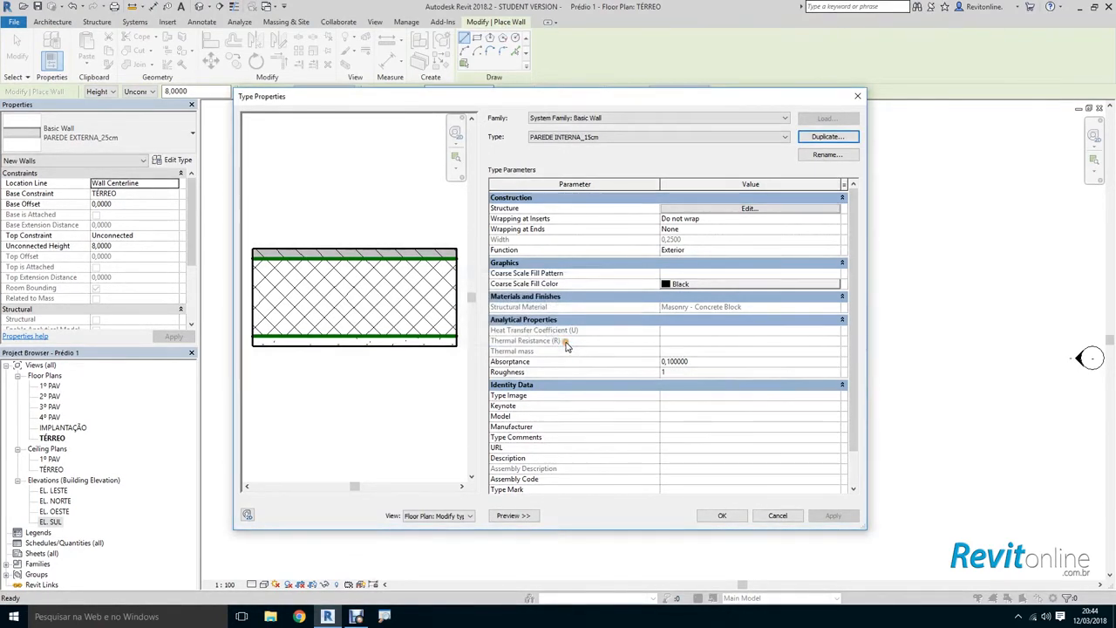
Step: In the new type's layer structure, copy the Plasterboard material from the innermost layer to the outermost exterior layer and check it in the material library
click(749, 209)
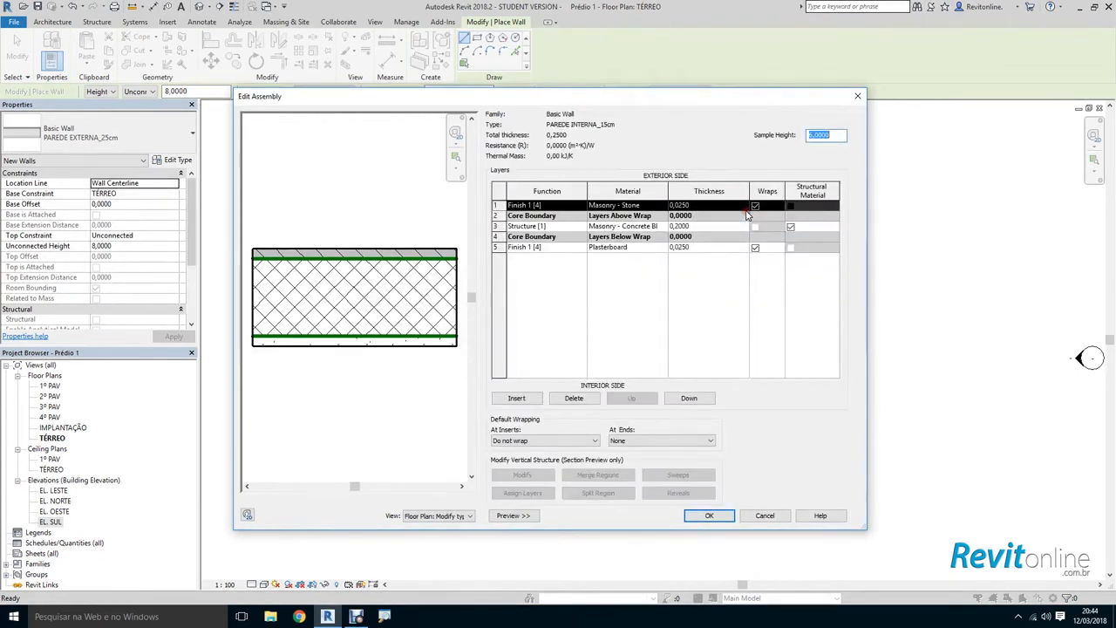
drag(868, 241, 919, 244)
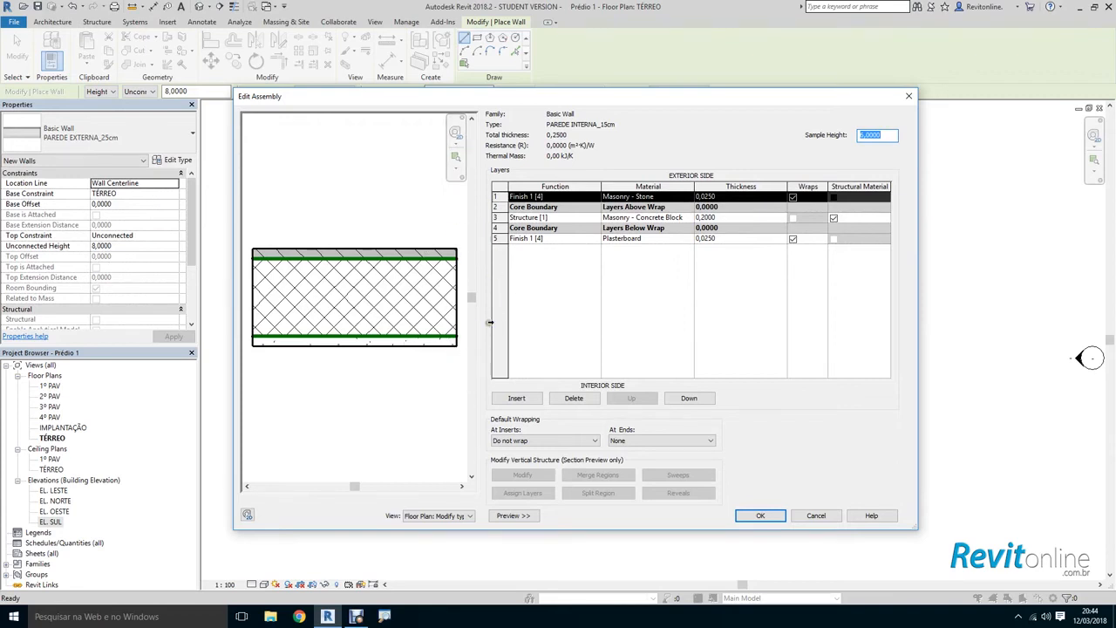
click(654, 239)
key(ctrl+c)
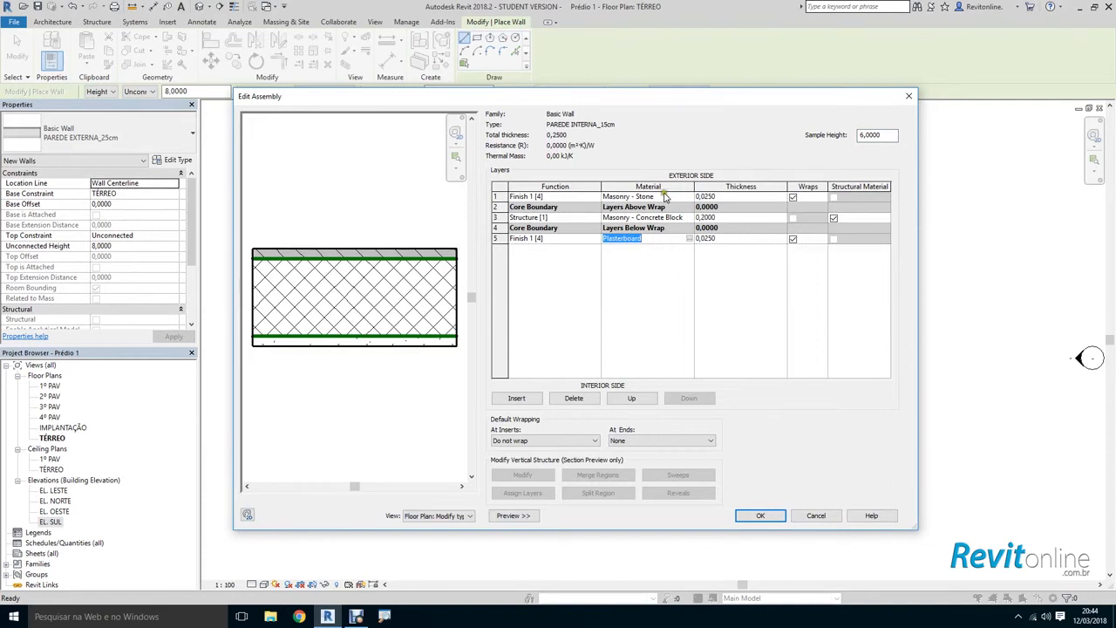
click(663, 197)
key(ctrl+v)
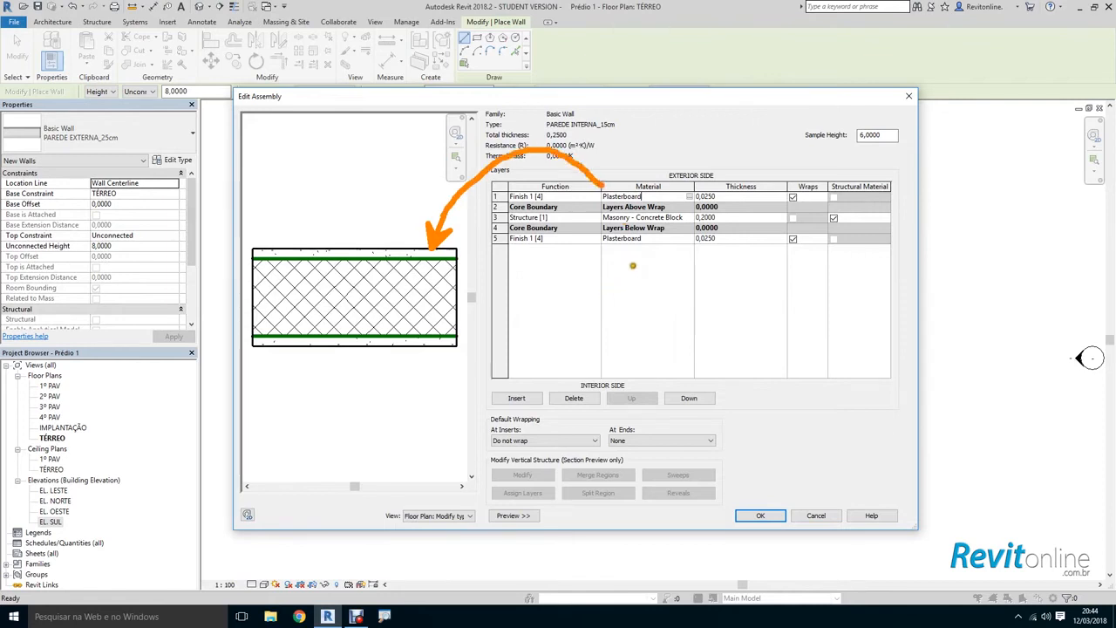
click(669, 239)
click(689, 197)
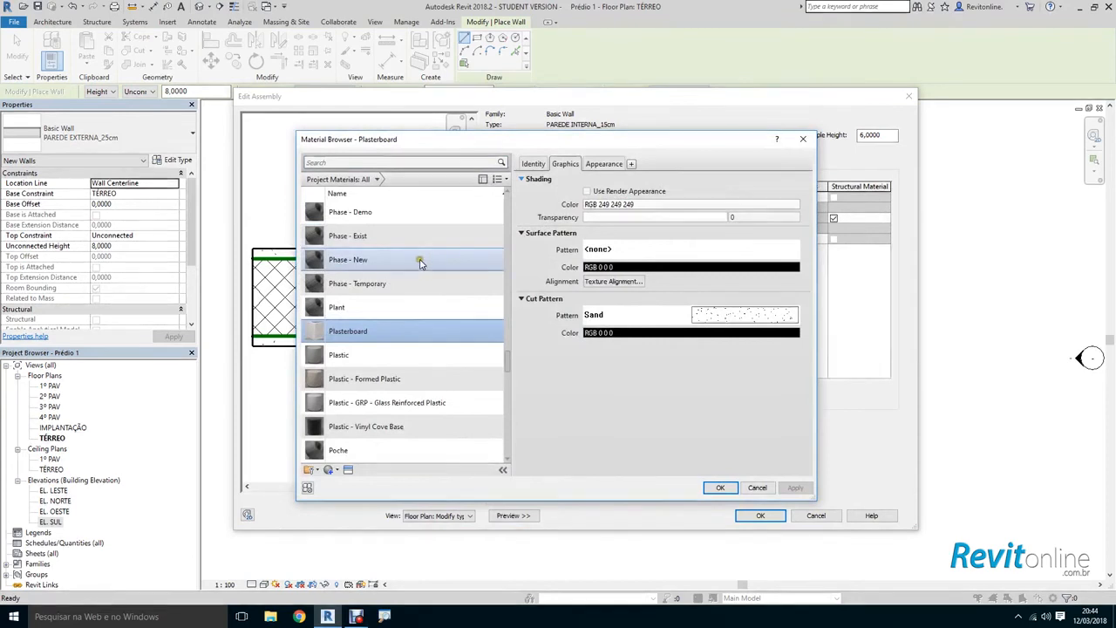
click(801, 138)
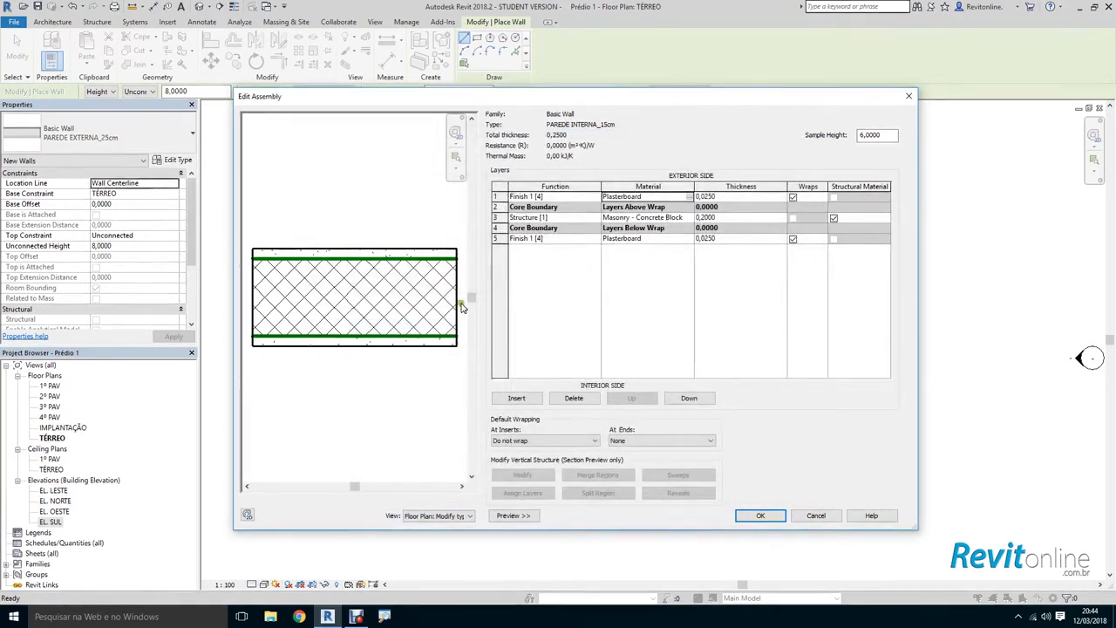
Step: Set the thickness of the Masonry - Concrete Block structure layer to 0,10 m
click(725, 217)
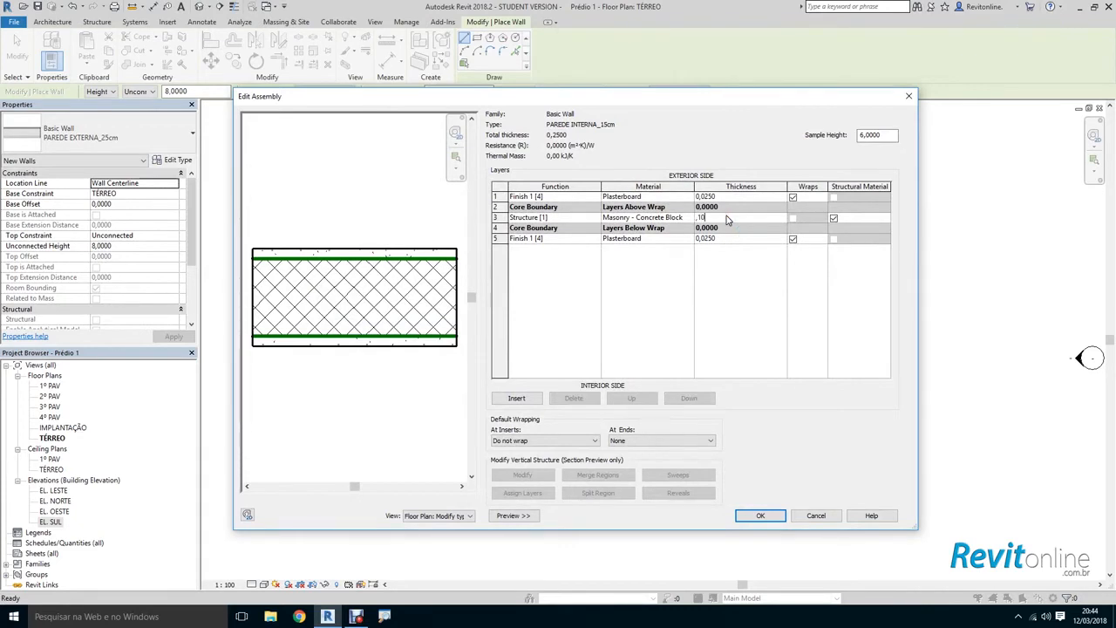
text(,10)
key(Tab)
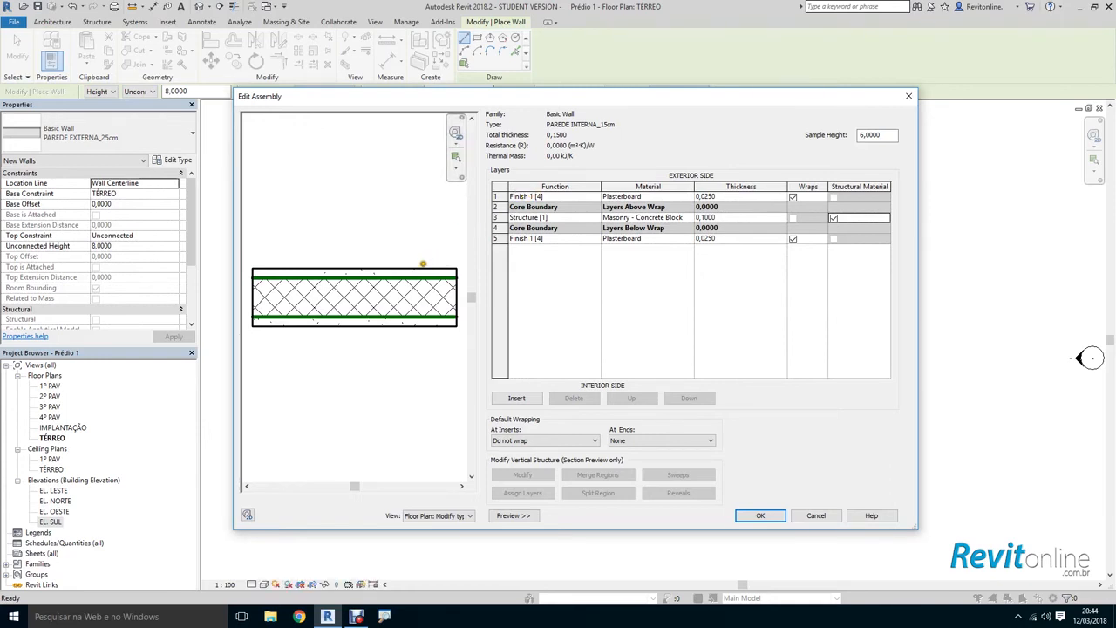
drag(422, 264, 432, 245)
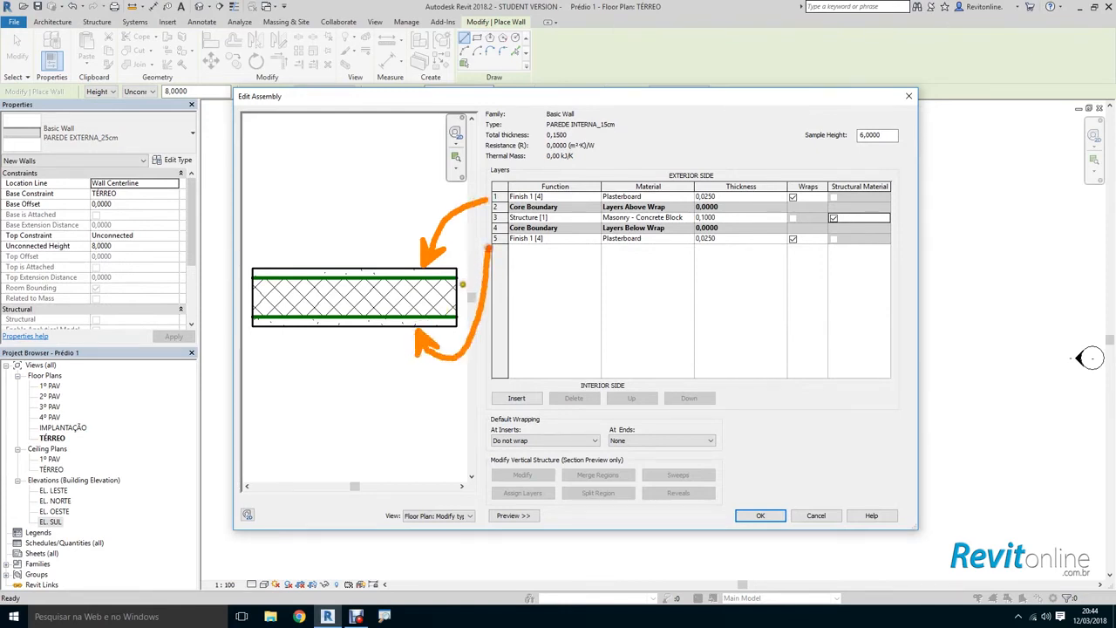
mouse_move(459, 294)
mouse_down()
mouse_move(480, 305)
mouse_move(471, 250)
mouse_up()
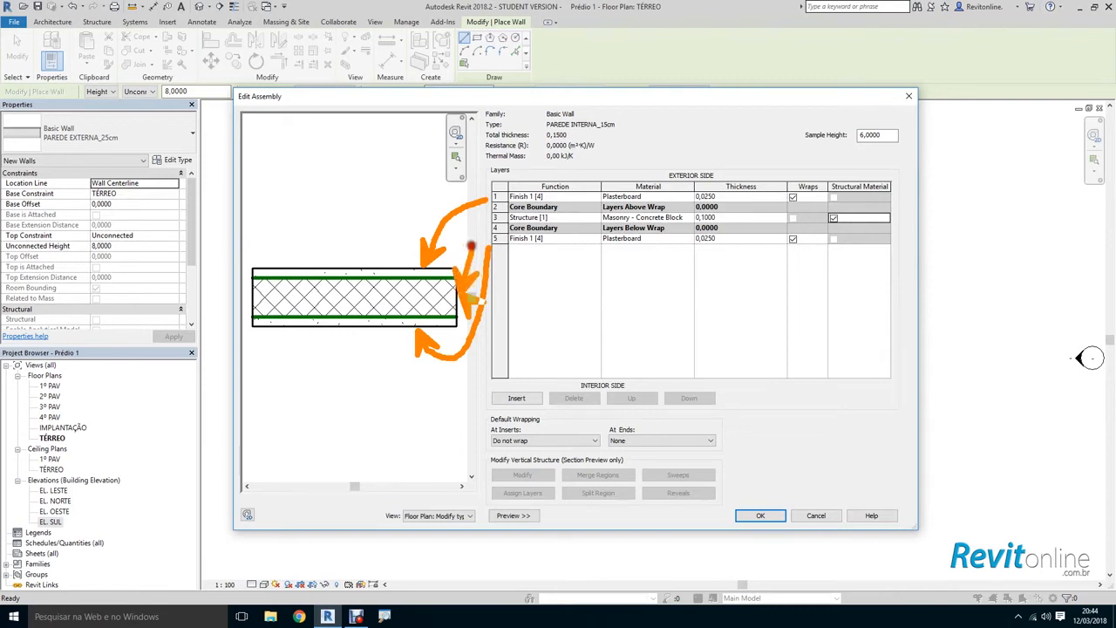
key(Escape)
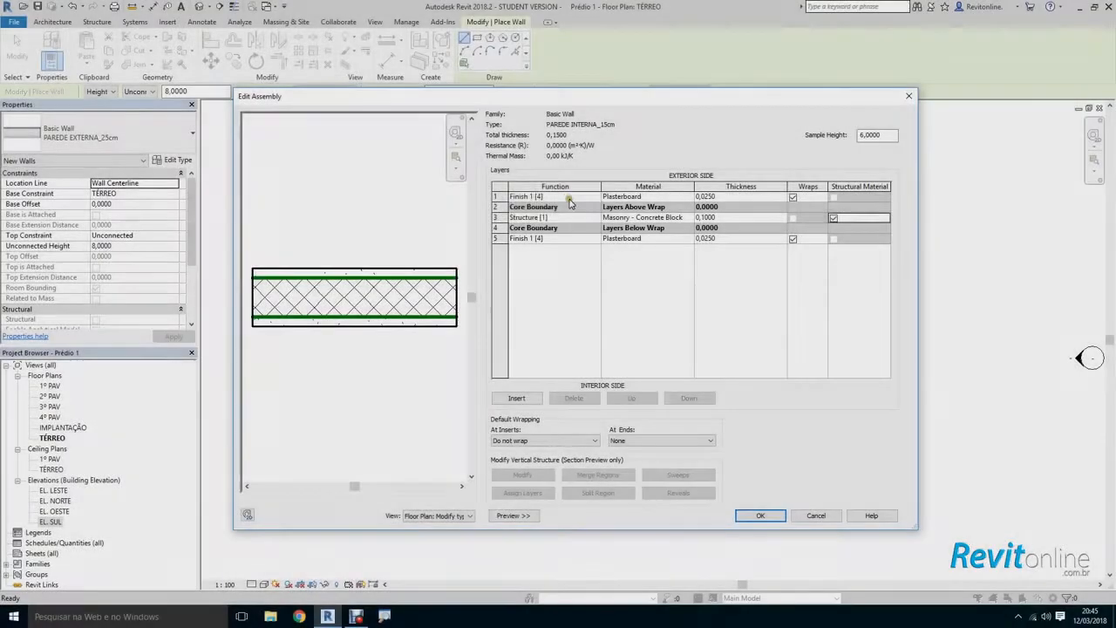
Step: Review the function options of the outermost plasterboard layer, keep Finish 1 [4] and accept the structure and type changes
click(568, 199)
click(595, 197)
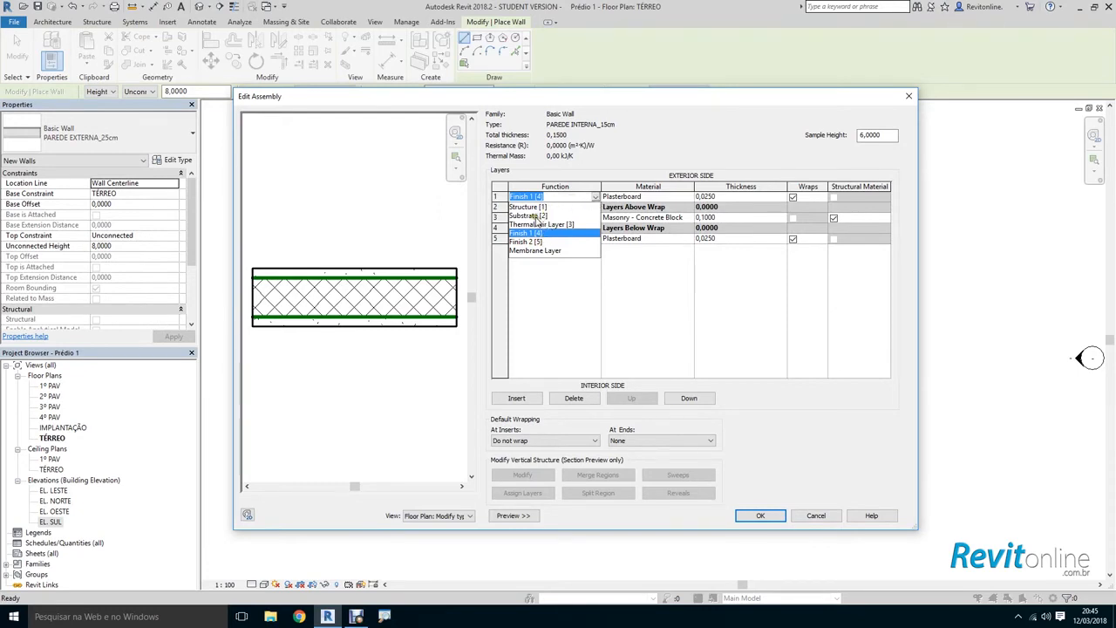
click(596, 198)
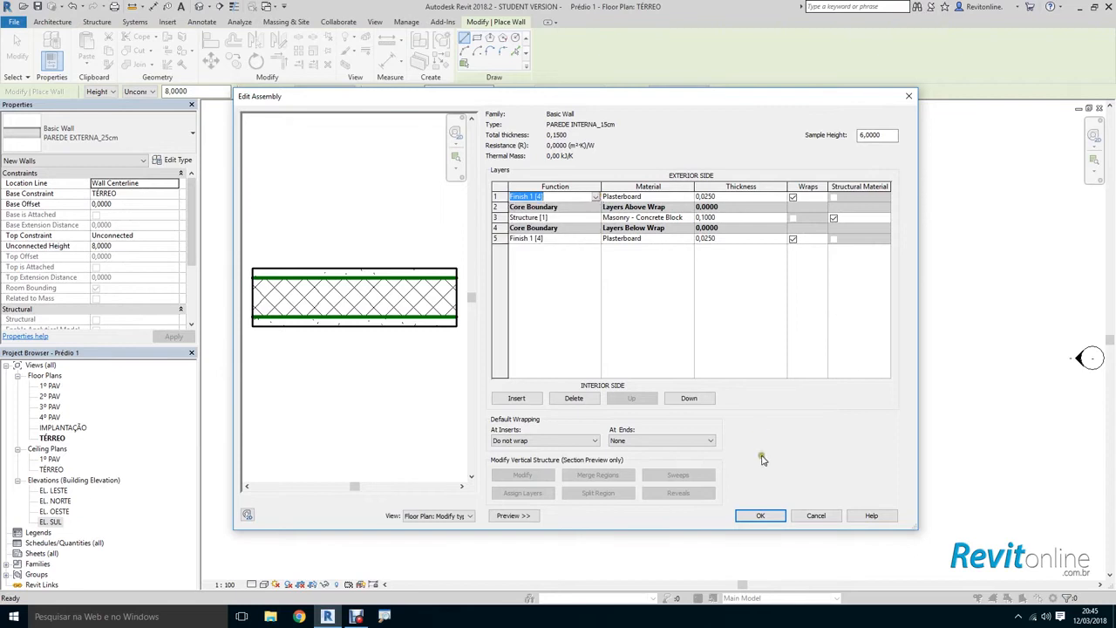
click(760, 516)
click(757, 516)
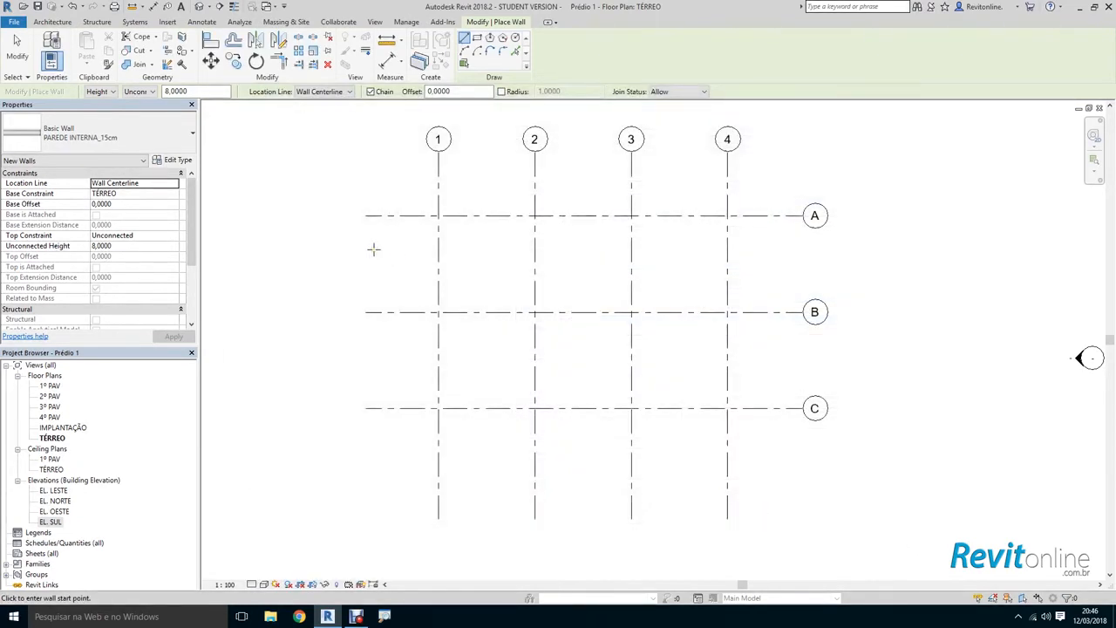
Step: Open the default 3D view and place a PAREDE EXTERNA_25cm wall about 5.6 m long
click(199, 7)
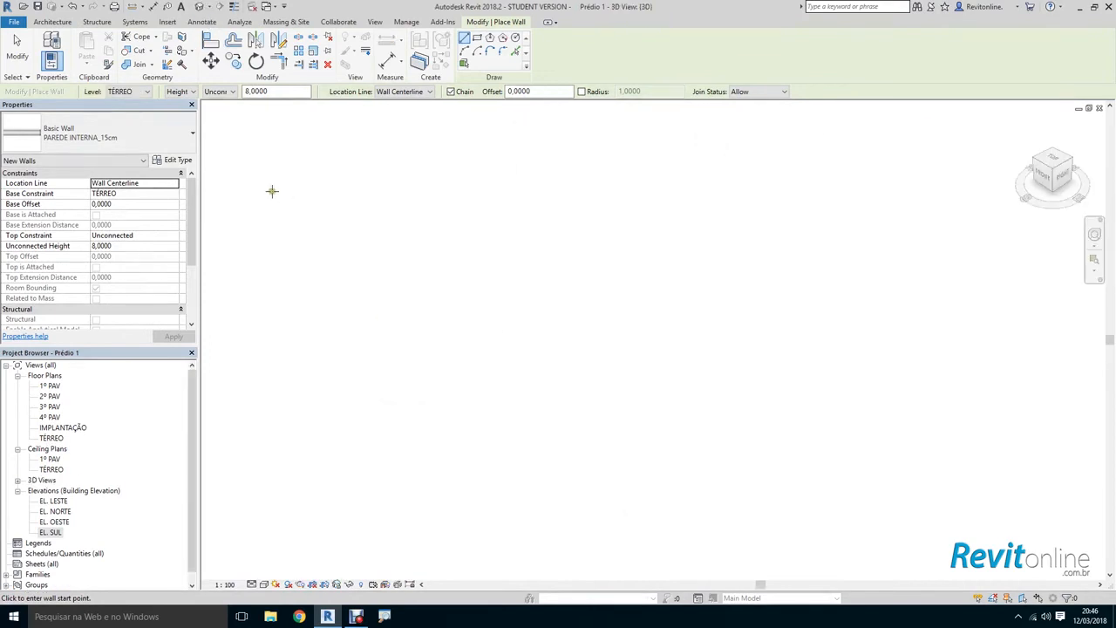
click(184, 136)
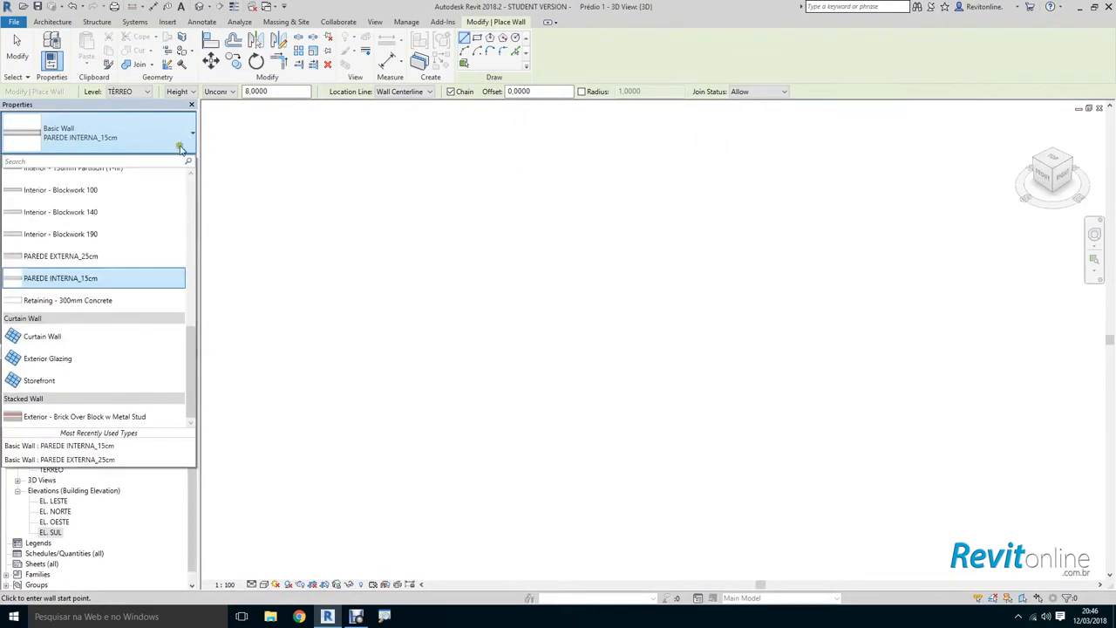
click(95, 257)
click(513, 327)
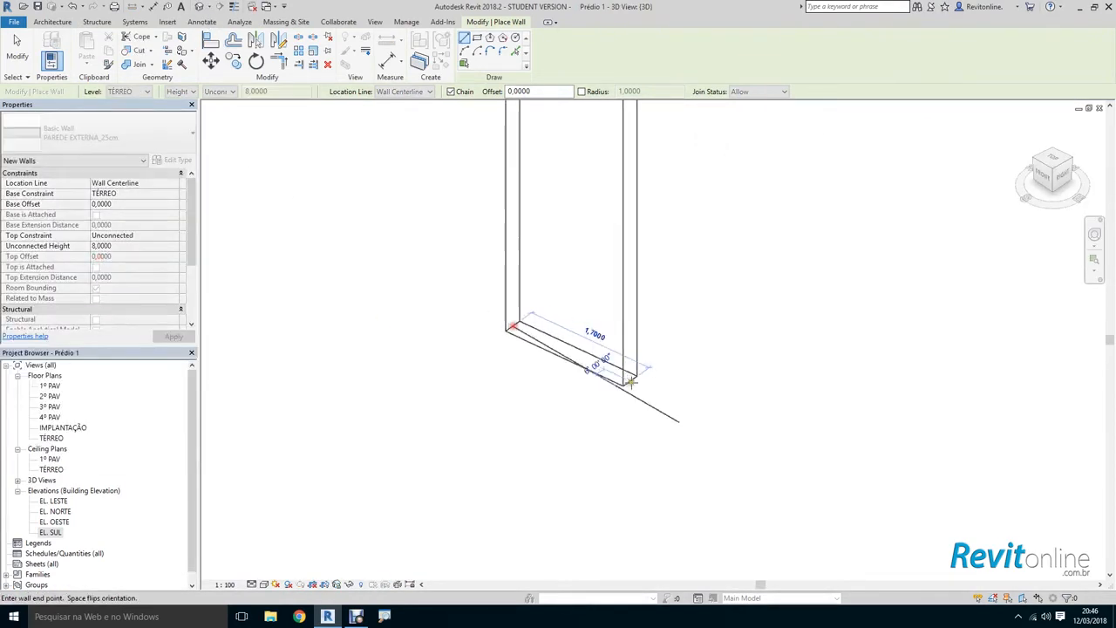
scroll(677, 387, down, 4)
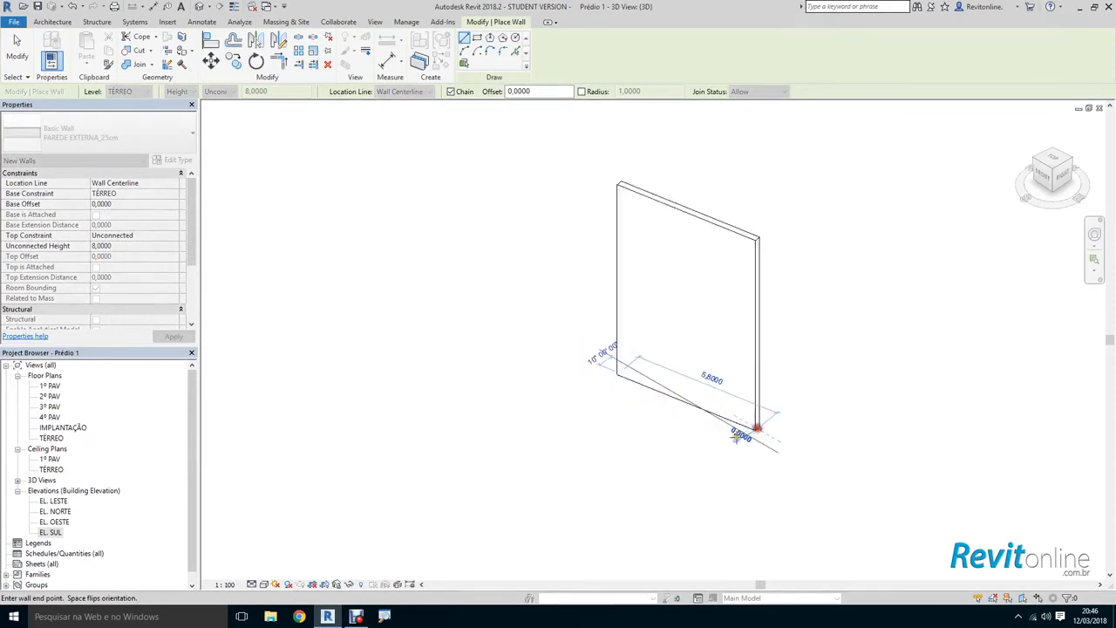
click(756, 428)
key(Escape)
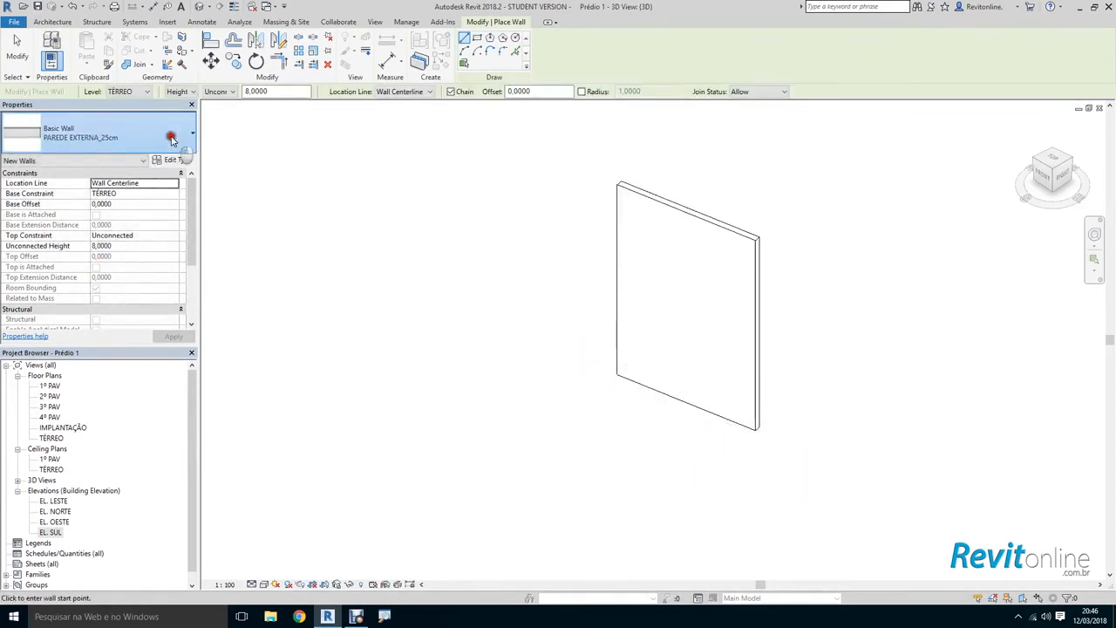
Step: Place a separate PAREDE INTERNA_15cm wall beside the exterior wall and leave wall placement
click(172, 139)
click(95, 274)
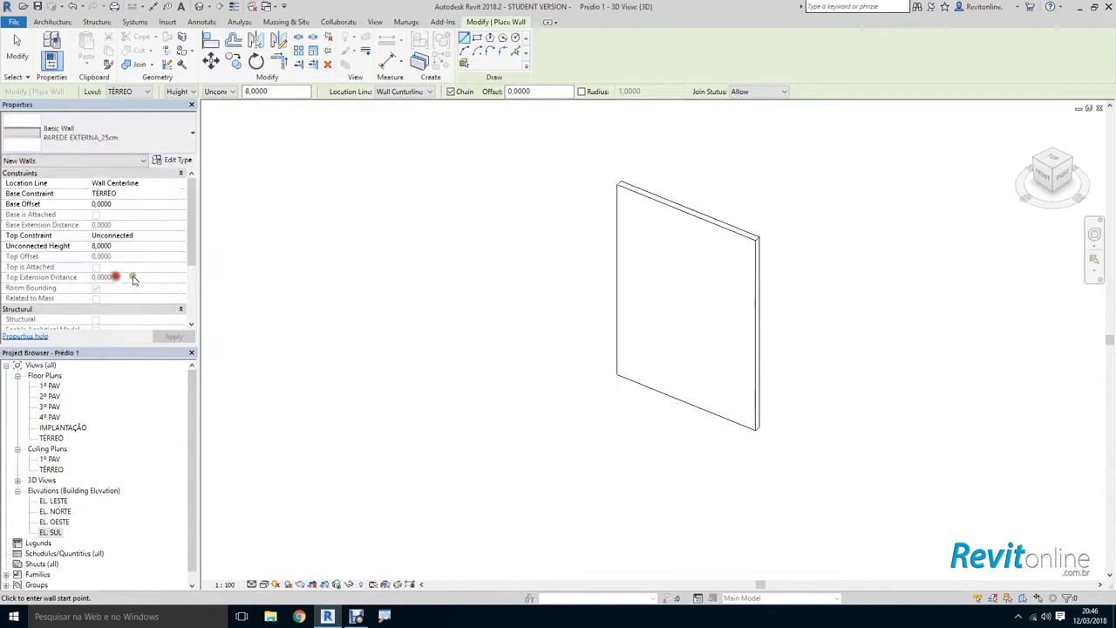
click(471, 374)
click(583, 436)
key(Escape)
key(Escape)
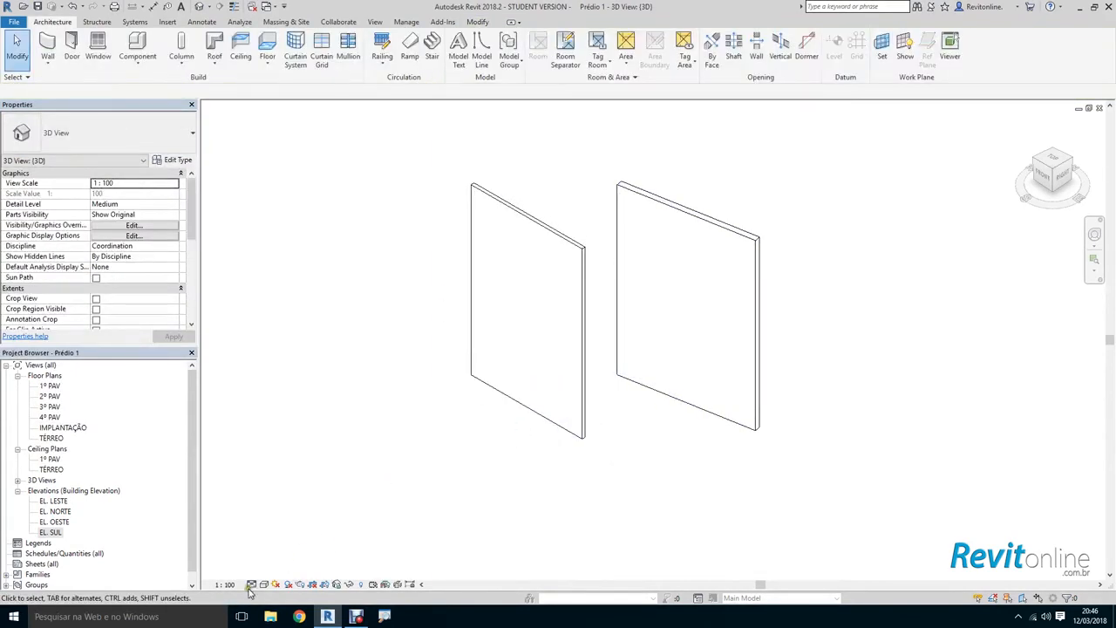
Step: Switch the 3D view to the Shaded visual style and view the walls from the other side
click(263, 584)
click(293, 536)
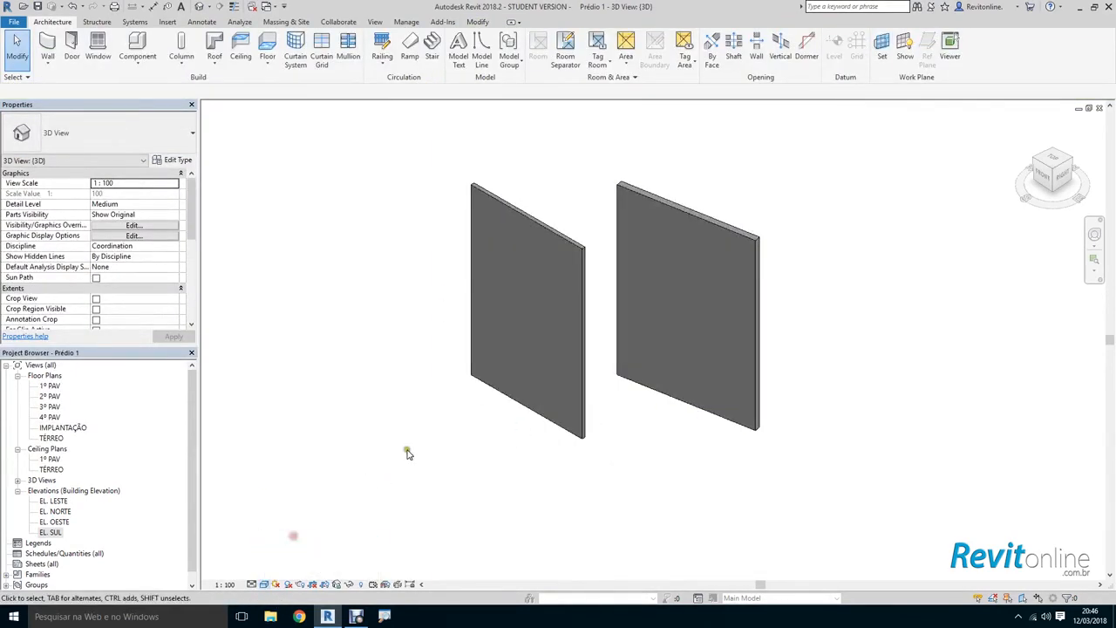
shift+middle_drag(407, 452, 200, 583)
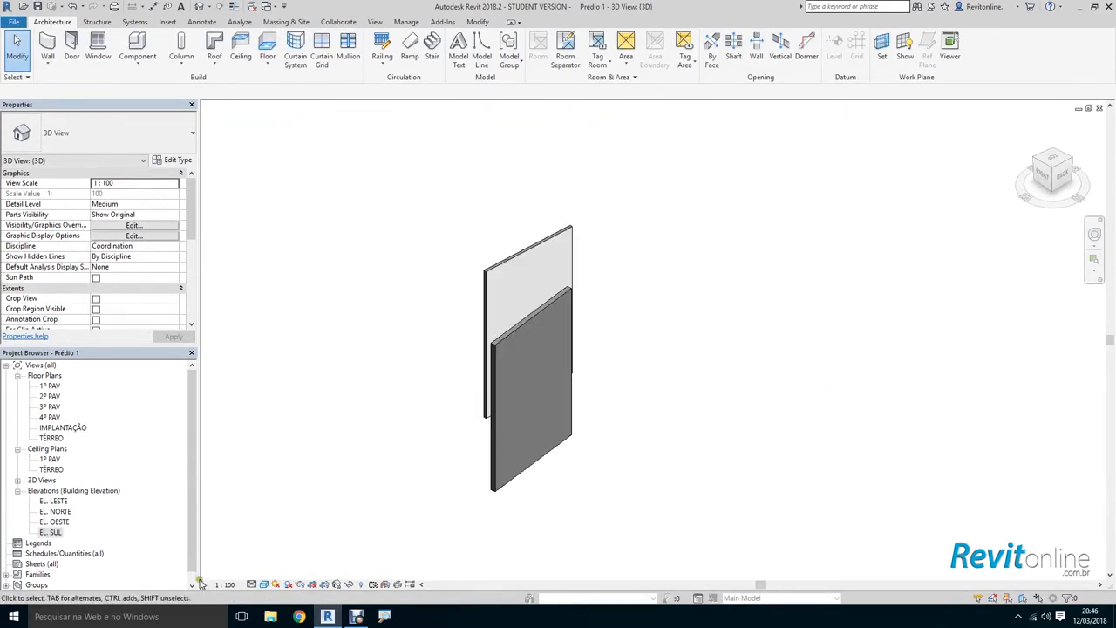
Step: Set the 3D view's visual style to Realistic and inspect the finish materials of both walls from several sides
click(262, 584)
click(288, 570)
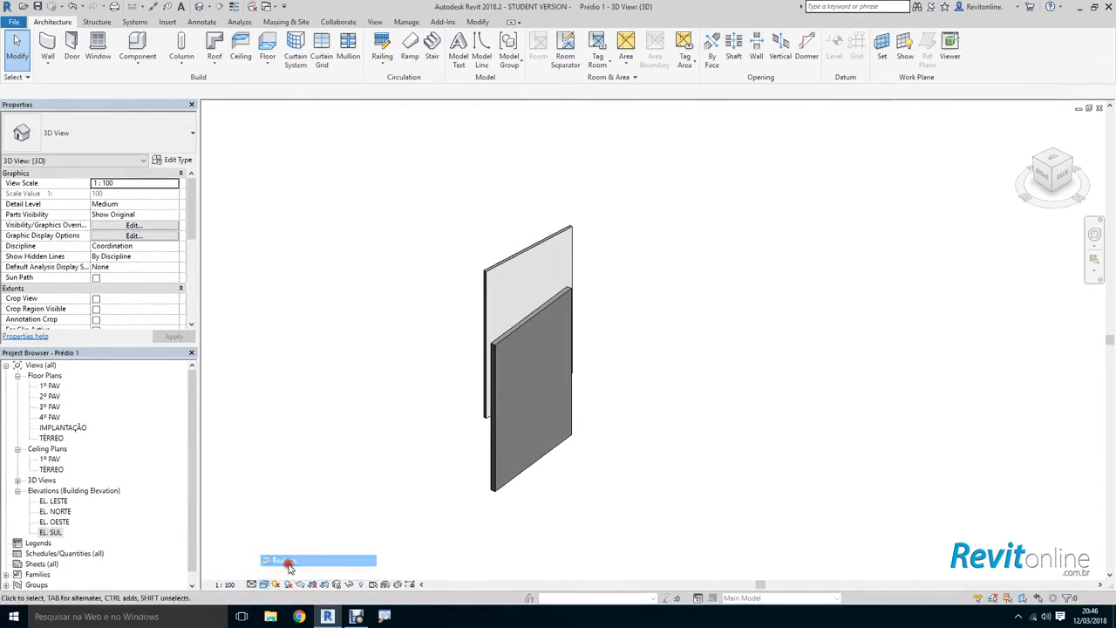
shift+middle_drag(690, 379, 871, 324)
click(516, 368)
key(Escape)
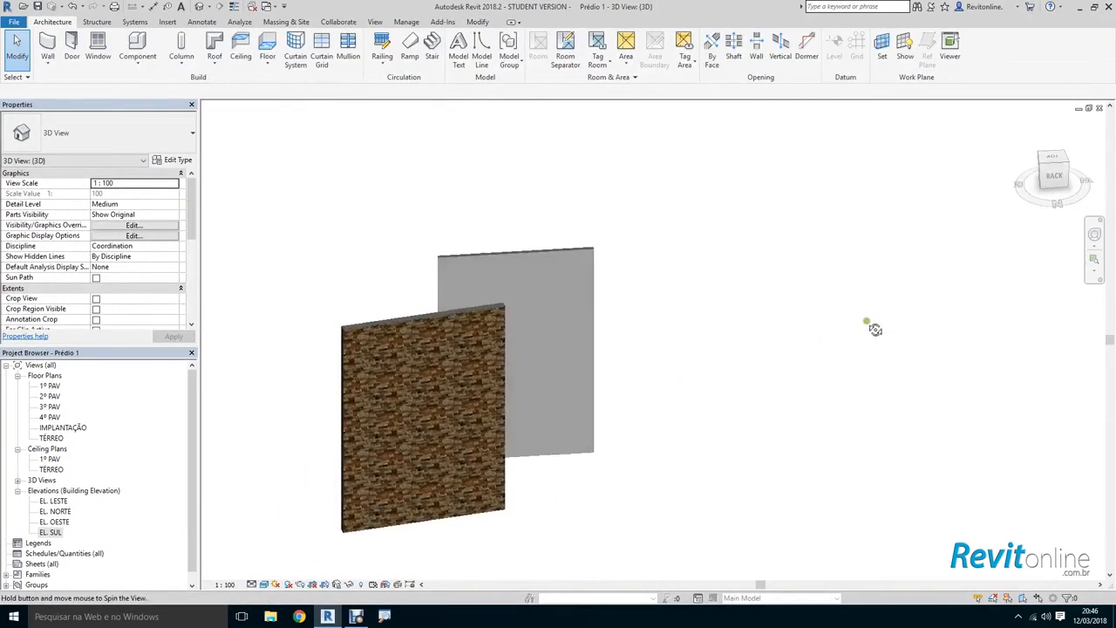
shift+middle_drag(738, 368, 663, 427)
click(425, 381)
shift+middle_drag(425, 382, 472, 401)
key(Escape)
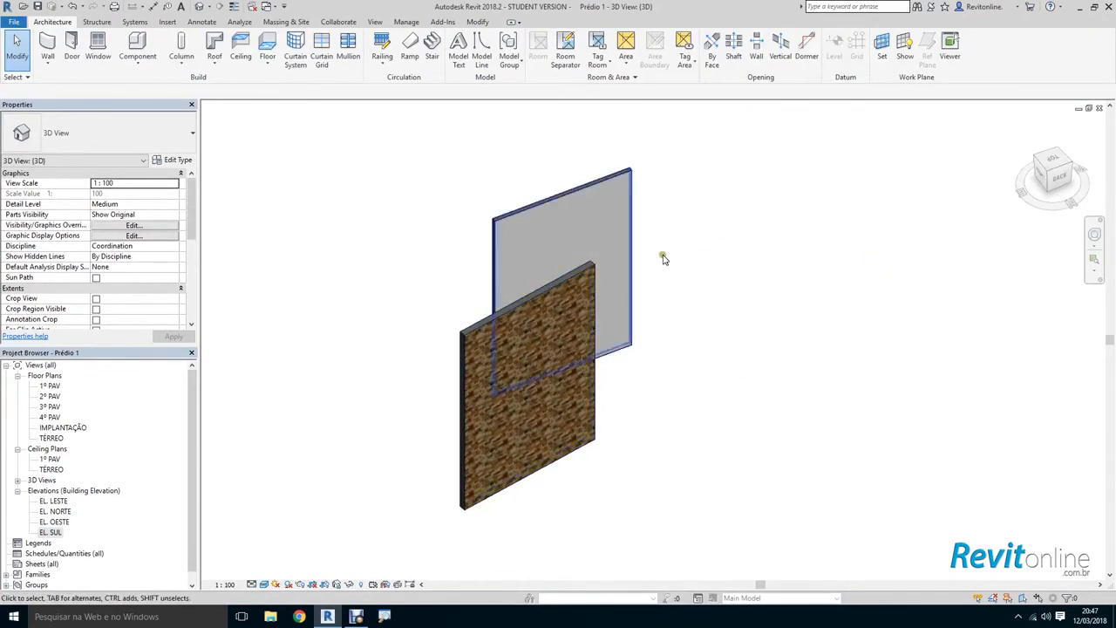
Step: Return to the TÉRREO floor plan and show the placed wall in relation to the grid lines
double_click(51, 437)
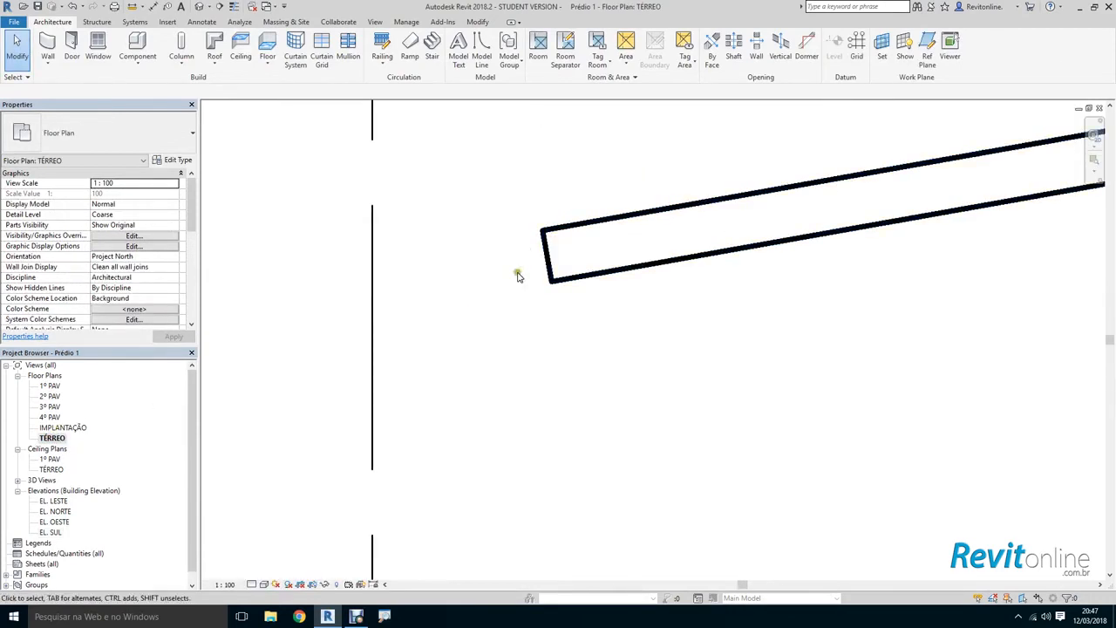
scroll(473, 329, down, 5)
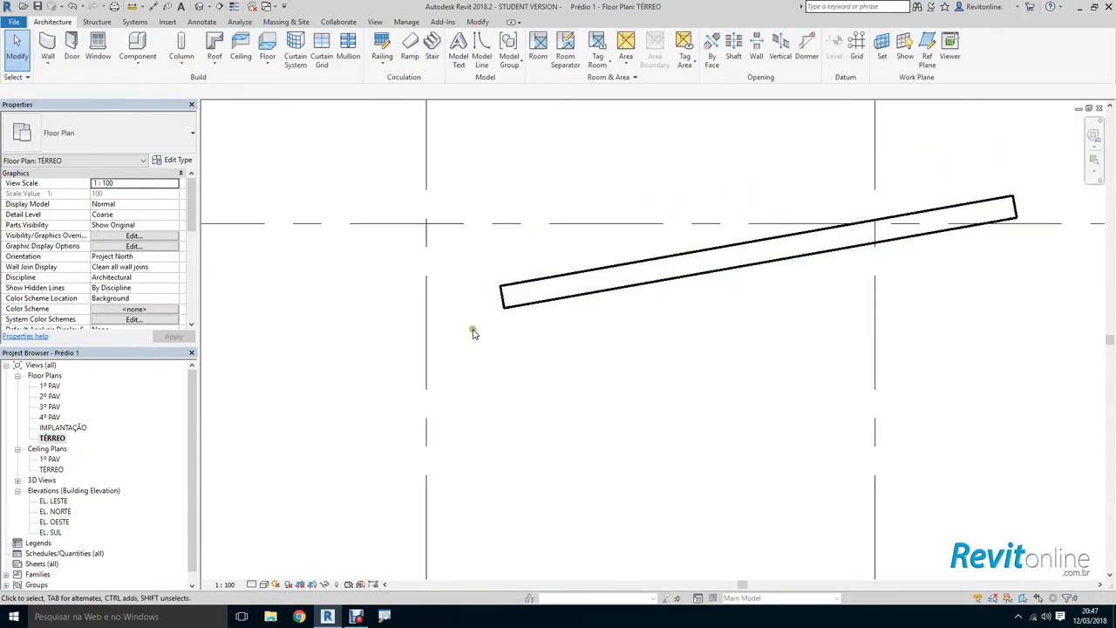
Step: Set the TÉRREO floor plan's detail level to Fine so the wall layers are drawn
click(252, 584)
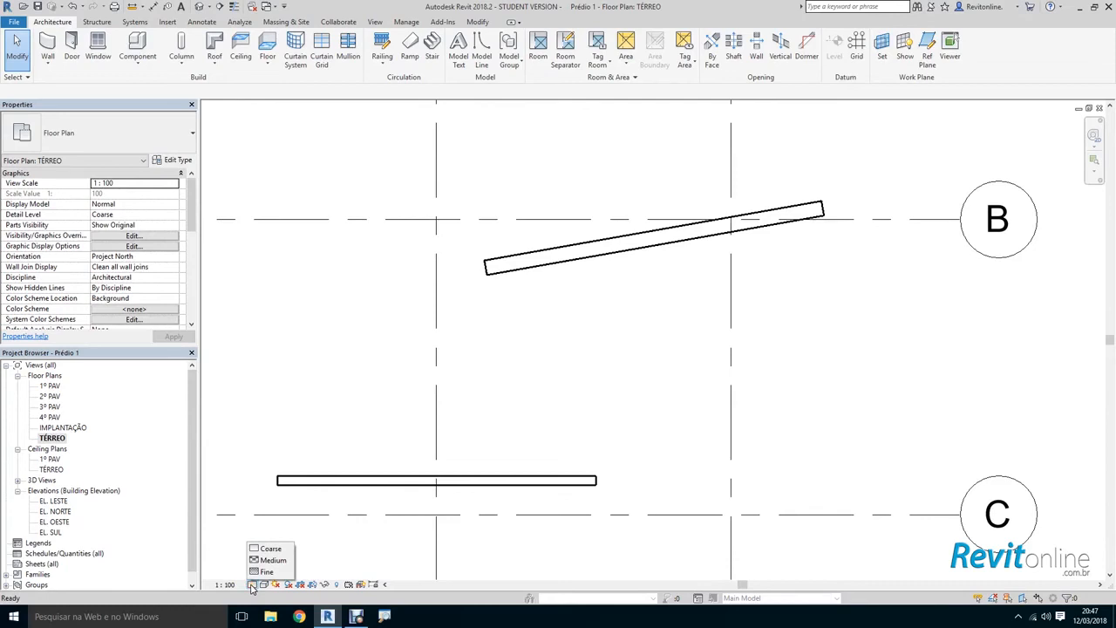
click(254, 587)
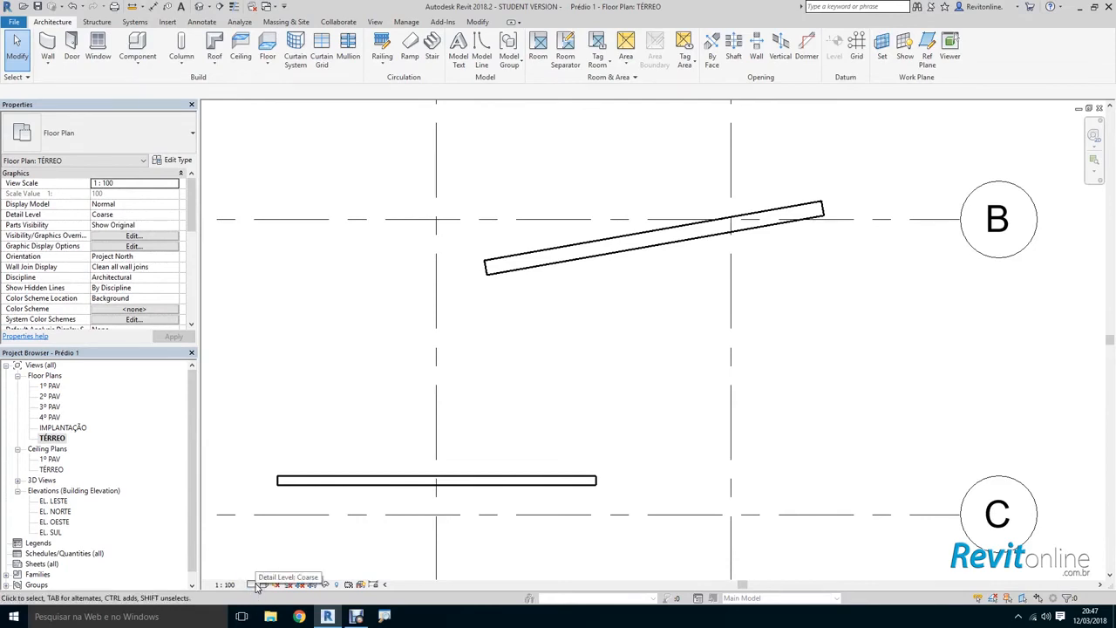
click(254, 584)
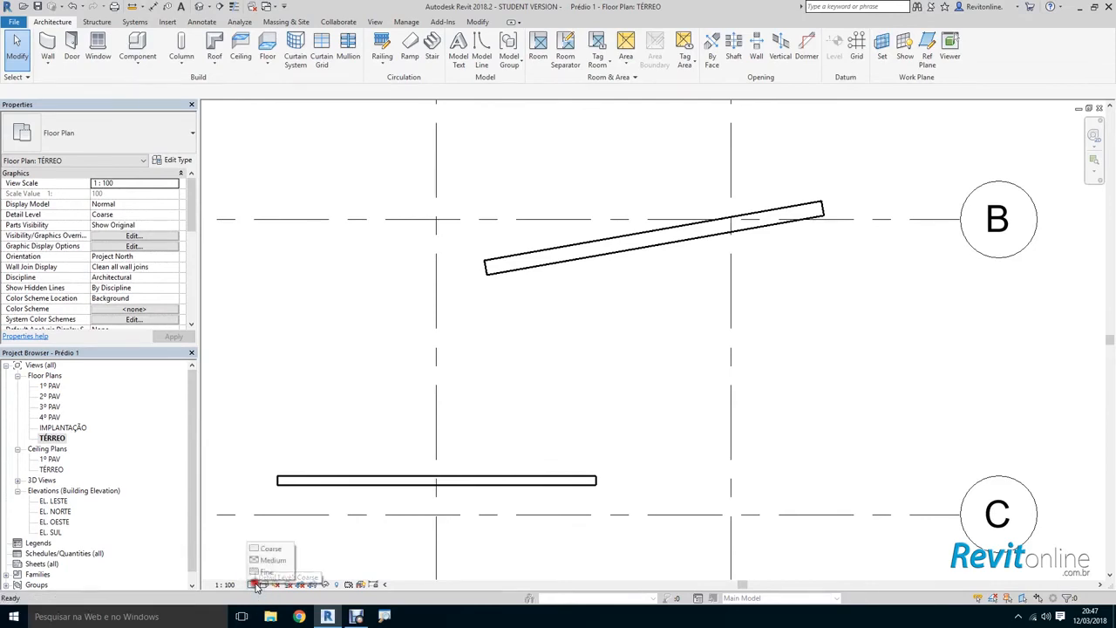
click(289, 572)
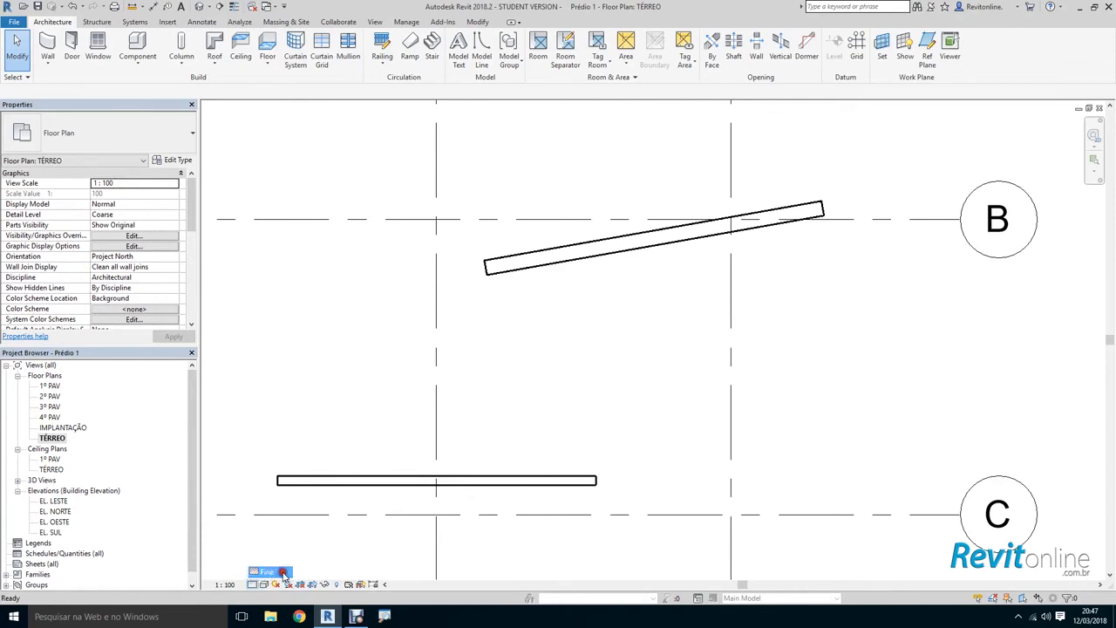
scroll(406, 393, up, 4)
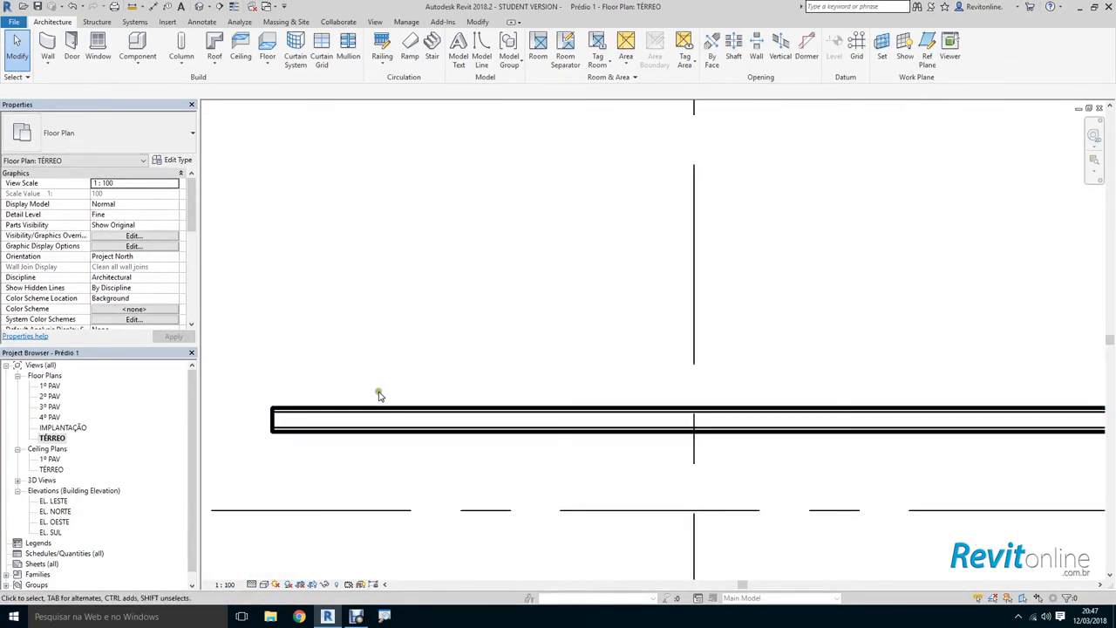
Step: Set the floor plan's view scale to 1:50 and view the horizontal wall's layer hatching
click(224, 581)
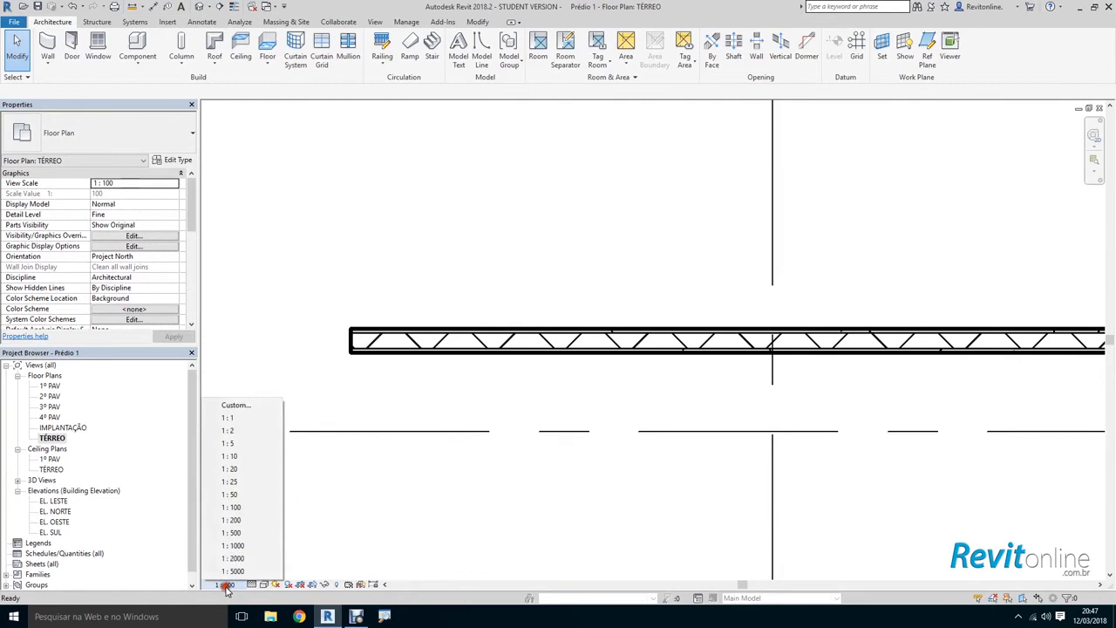
click(236, 495)
scroll(337, 363, up, 3)
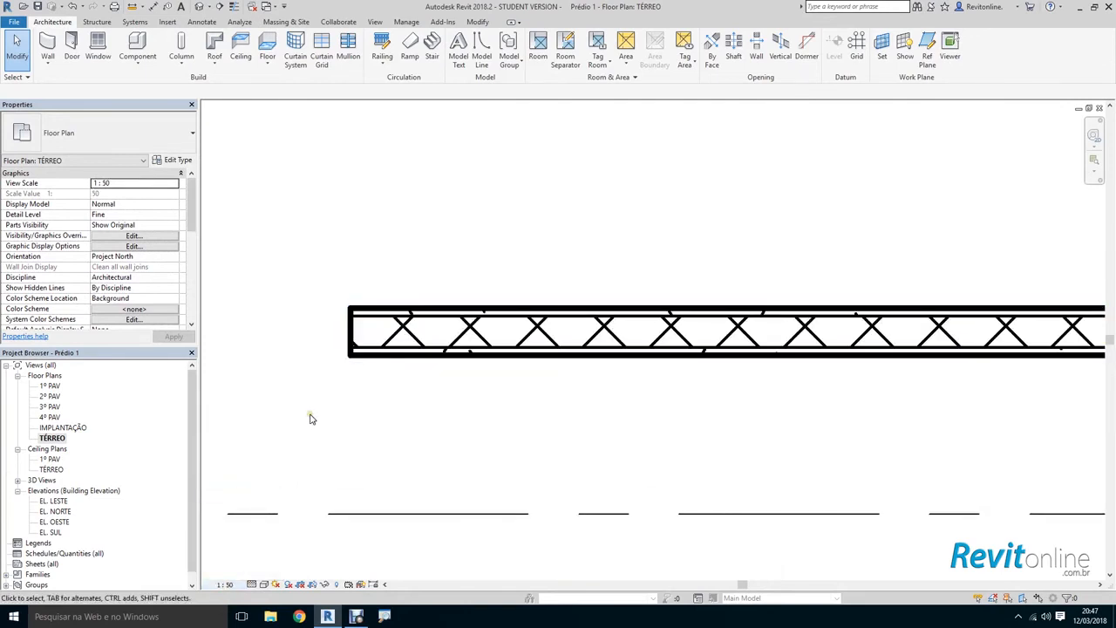
Step: Set the view scale to 1:20 and examine the layer hatching of the horizontal and the slanted wall
click(228, 585)
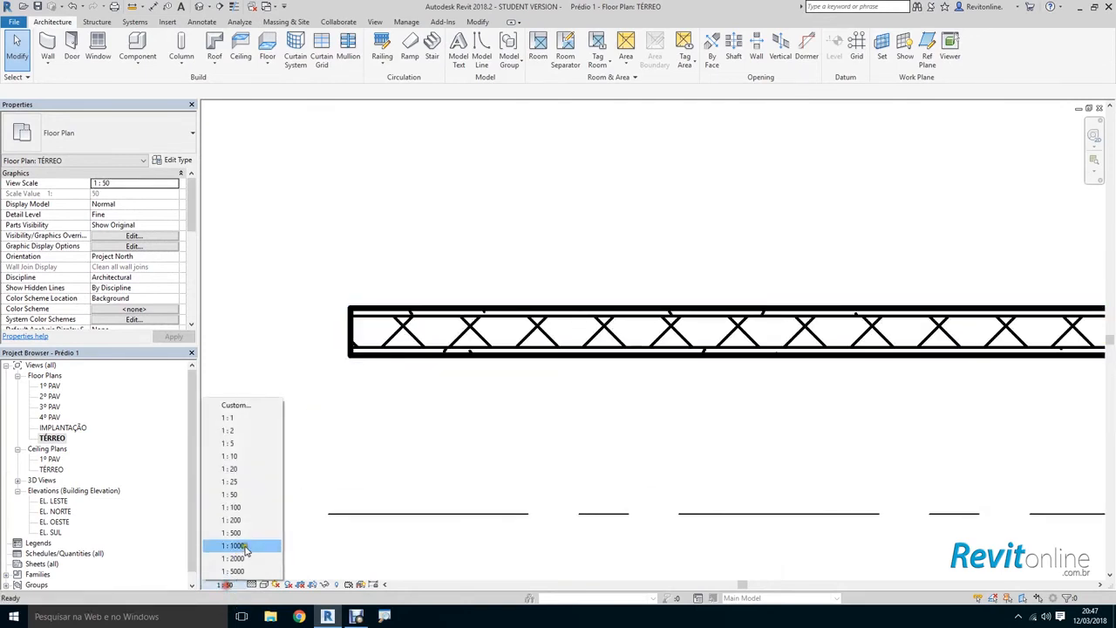
click(235, 472)
scroll(363, 380, down, 3)
middle_drag(662, 213, 559, 322)
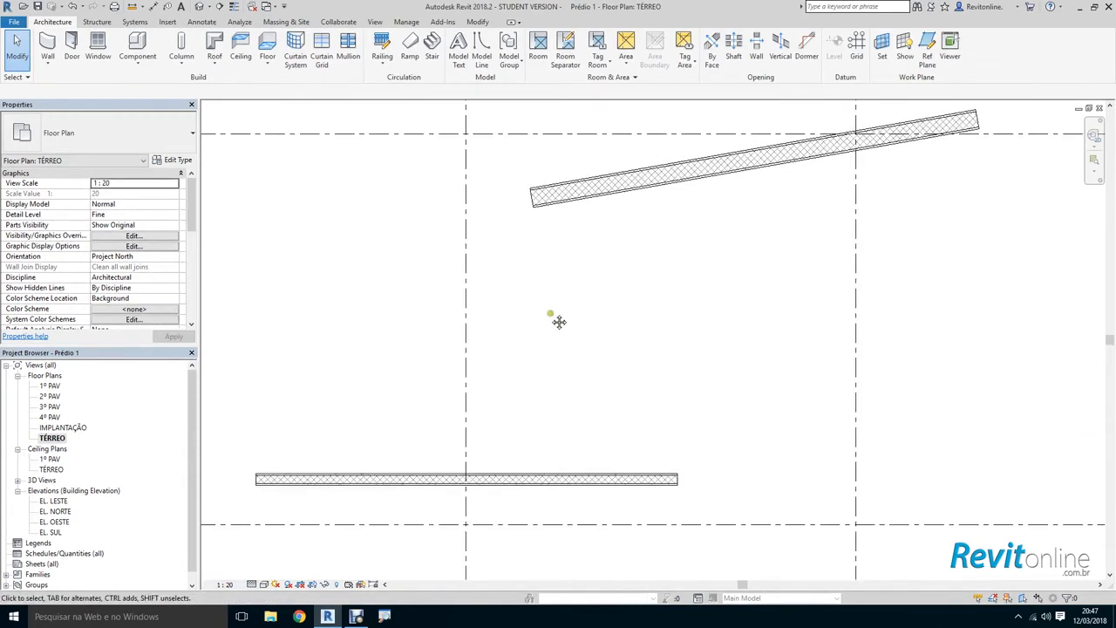
scroll(398, 418, up, 3)
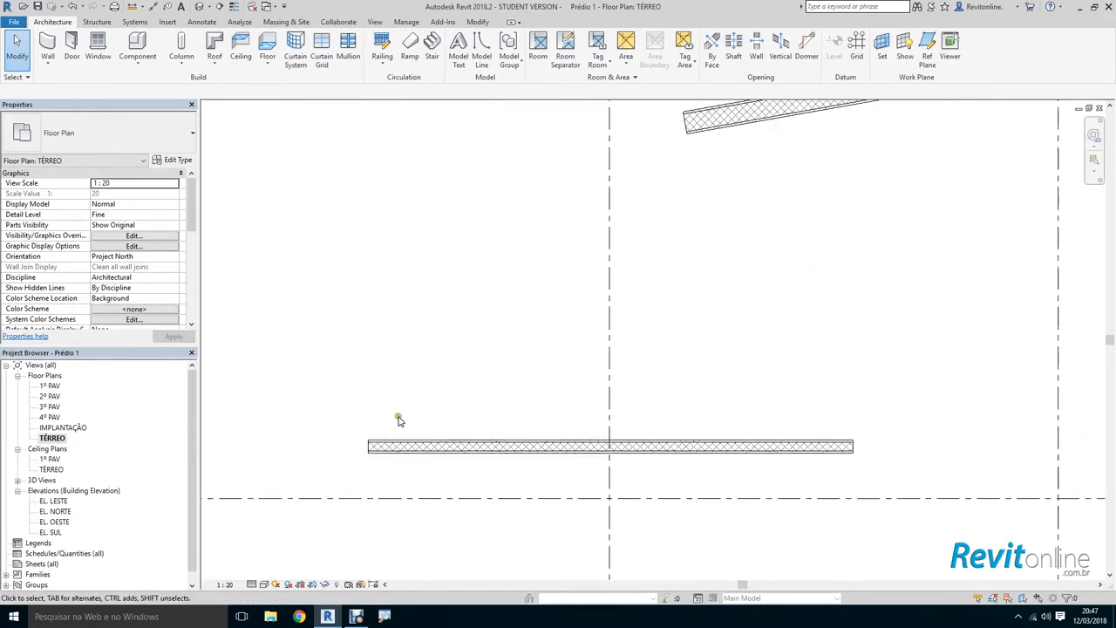
scroll(443, 410, down, 3)
middle_drag(591, 285, 330, 500)
scroll(526, 319, up, 5)
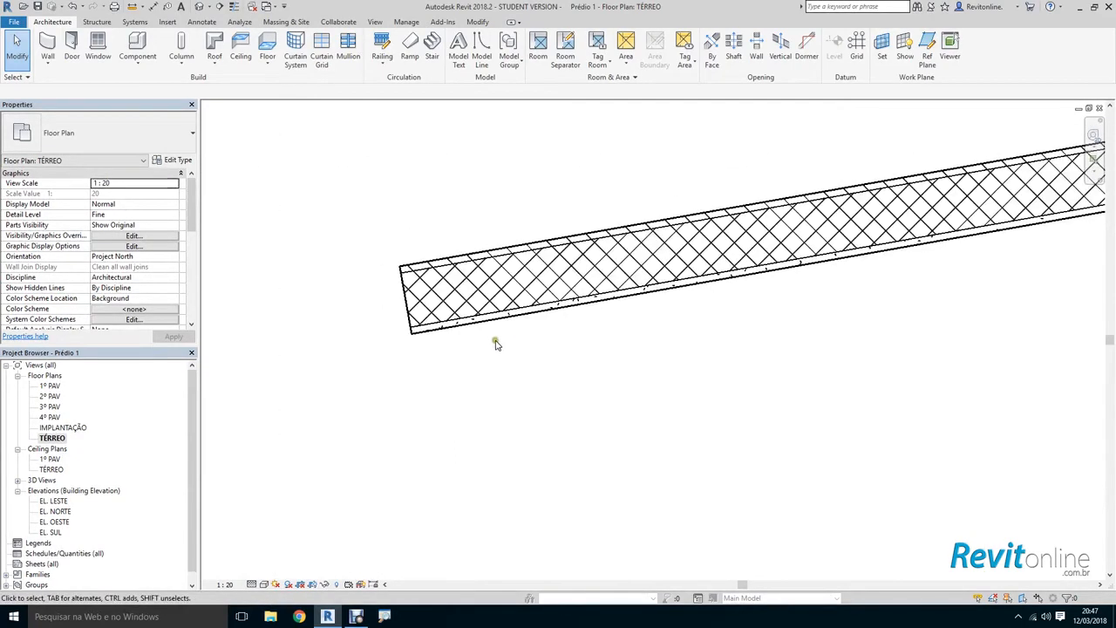
middle_drag(588, 358, 490, 271)
scroll(490, 267, down, 1)
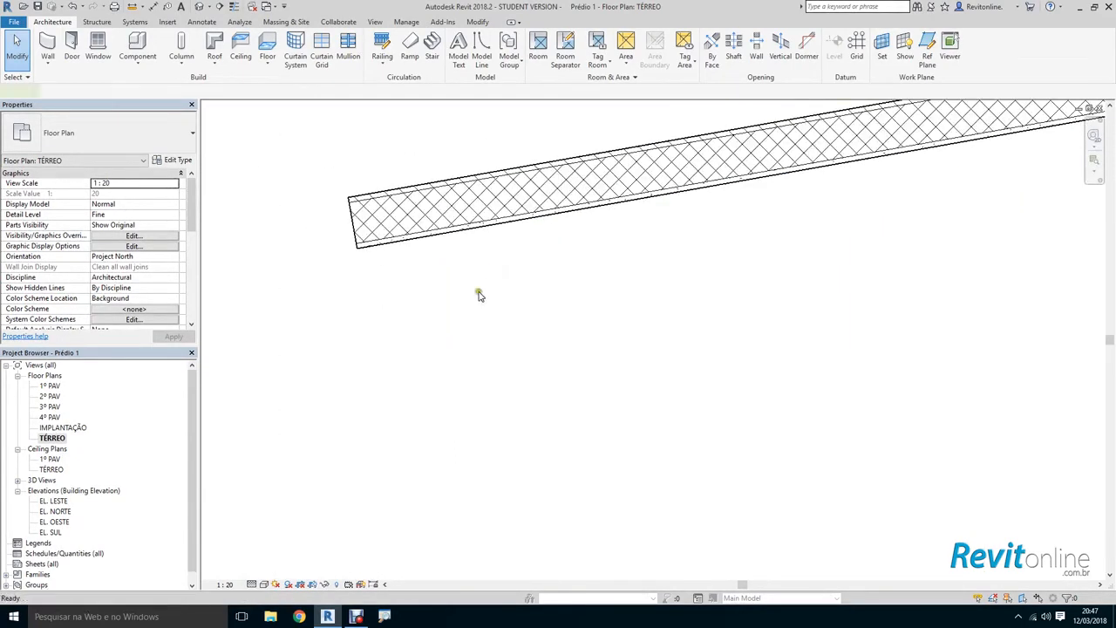
Step: Draw a short horizontal PAREDE INTERNA_15cm wall just below the slanted exterior wall and leave wall placement
key(w)
key(a)
click(468, 295)
click(651, 294)
key(Escape)
key(Escape)
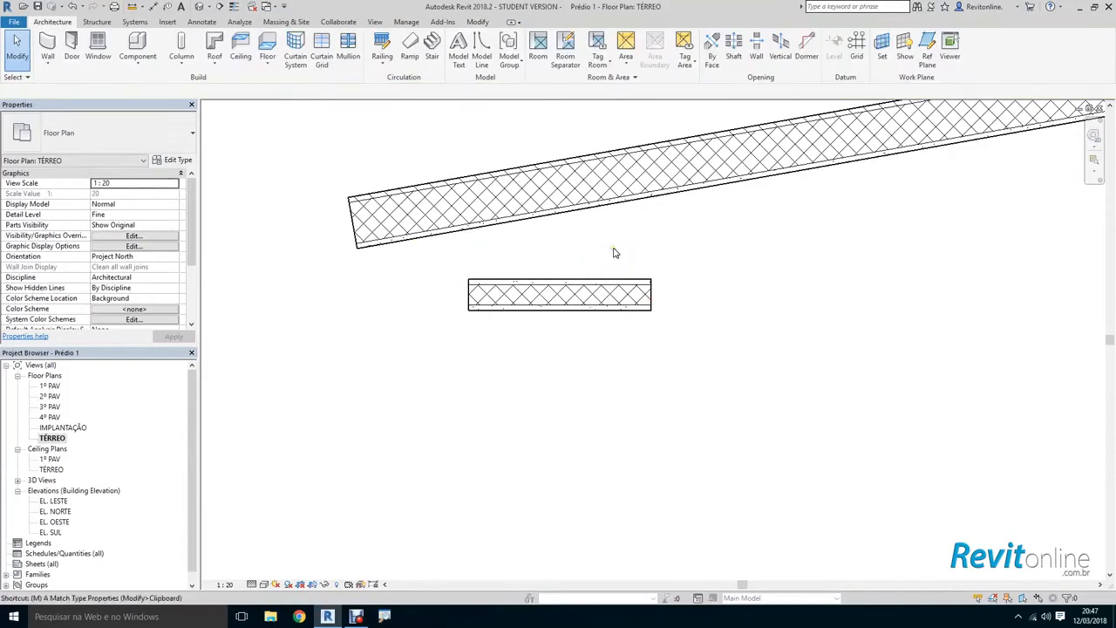
Step: Match the short wall's type to the slanted PAREDE EXTERNA_25cm wall with Match Type Properties
key(m)
key(a)
click(562, 218)
click(563, 287)
key(Escape)
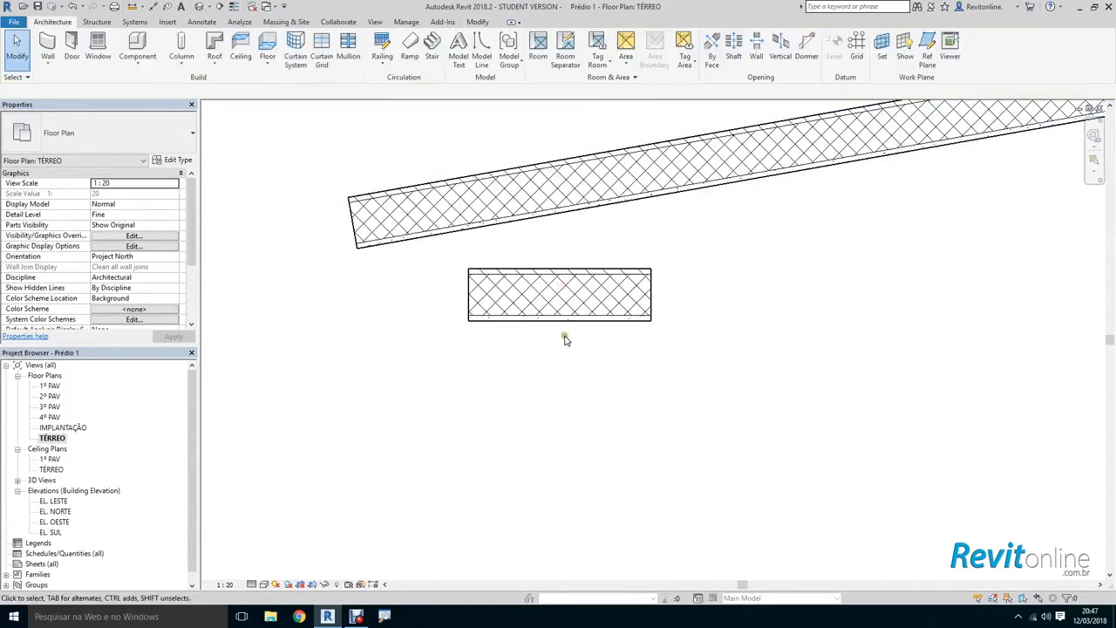
scroll(448, 389, down, 2)
scroll(447, 388, up, 3)
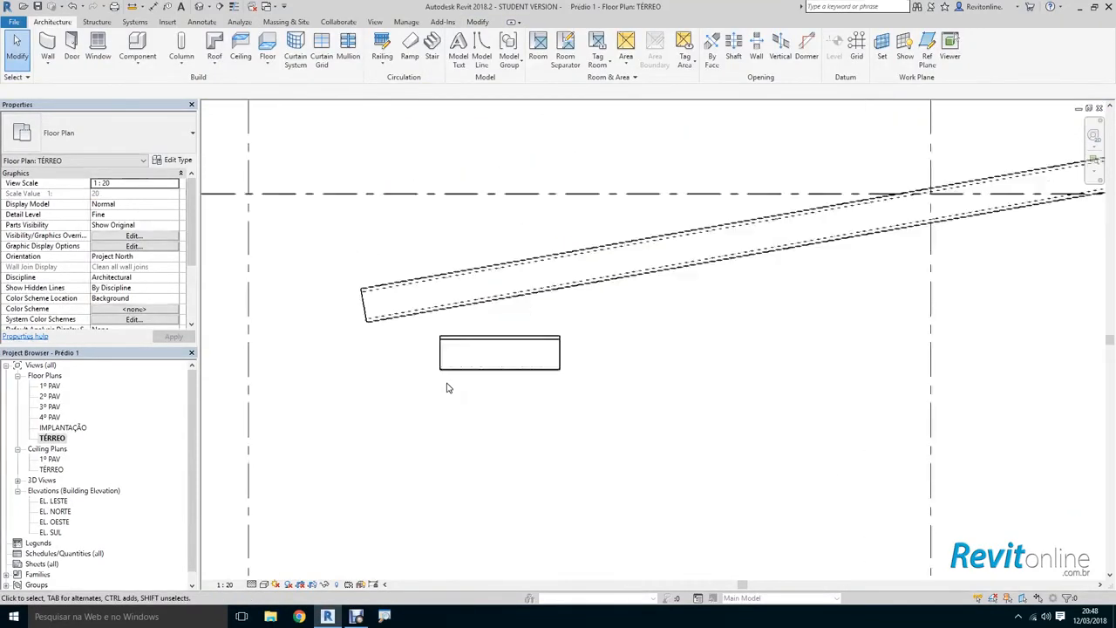
scroll(446, 388, down, 2)
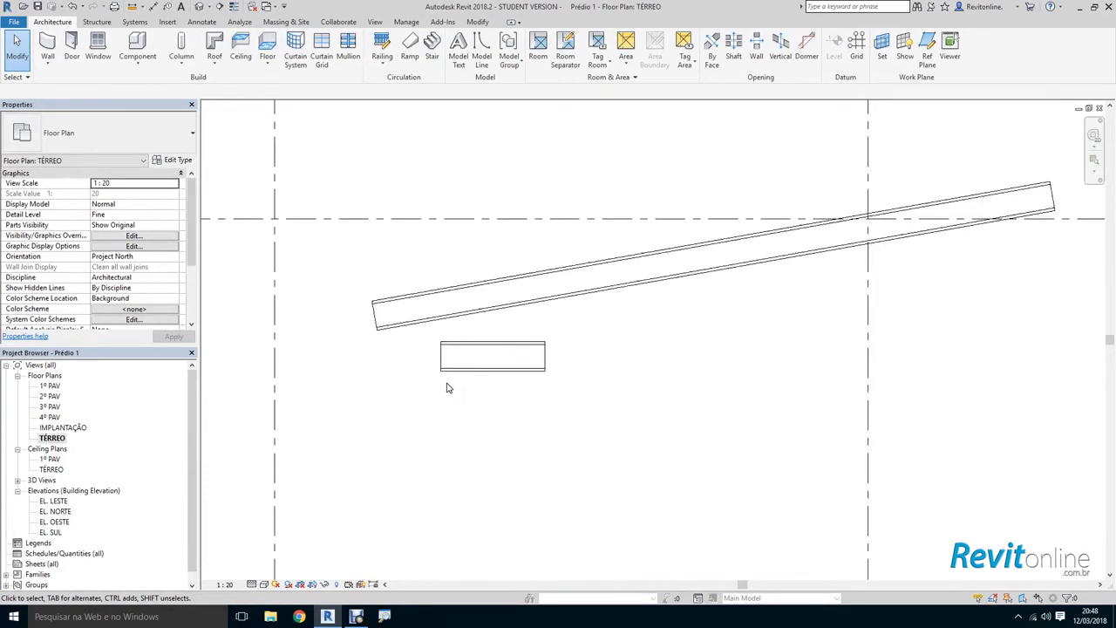
Step: Delete the slanted wall, the short wall and the long horizontal sample wall from the floor plan
click(567, 233)
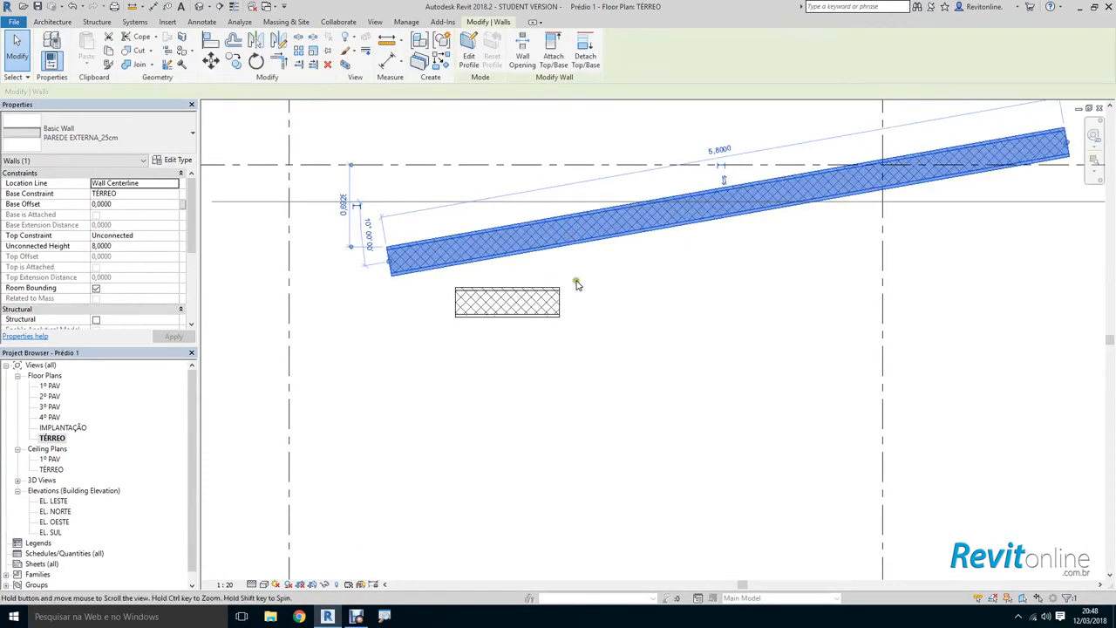
scroll(575, 287, up, 2)
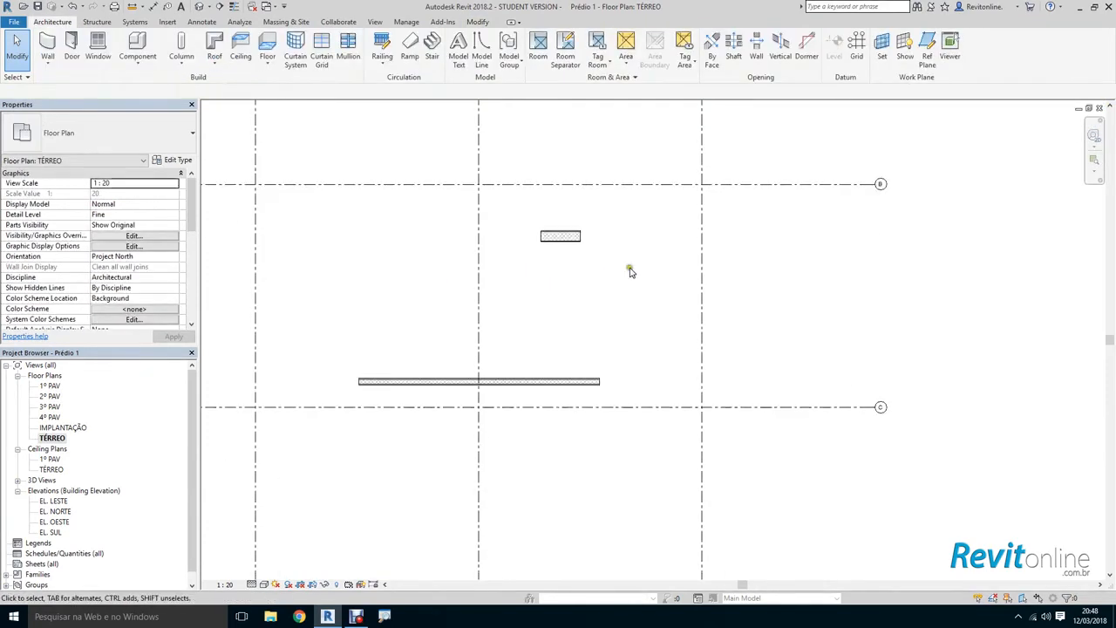
drag(610, 220, 544, 384)
key(Delete)
scroll(560, 294, down, 2)
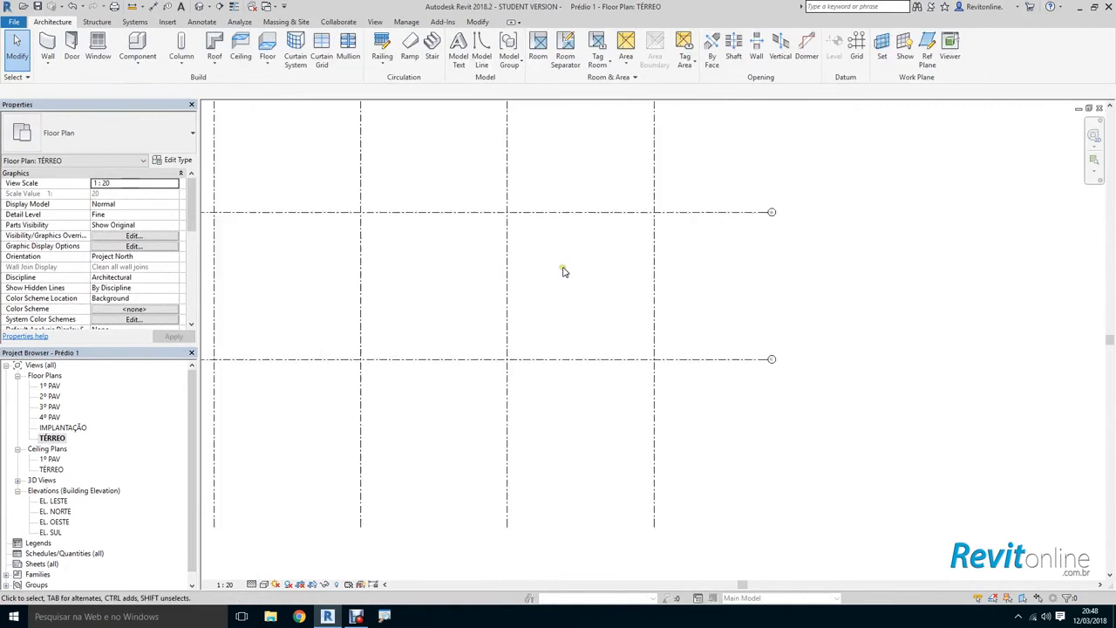
Step: Set the floor plan's view scale to 1:50 with the whole grid in view
scroll(584, 289, down, 3)
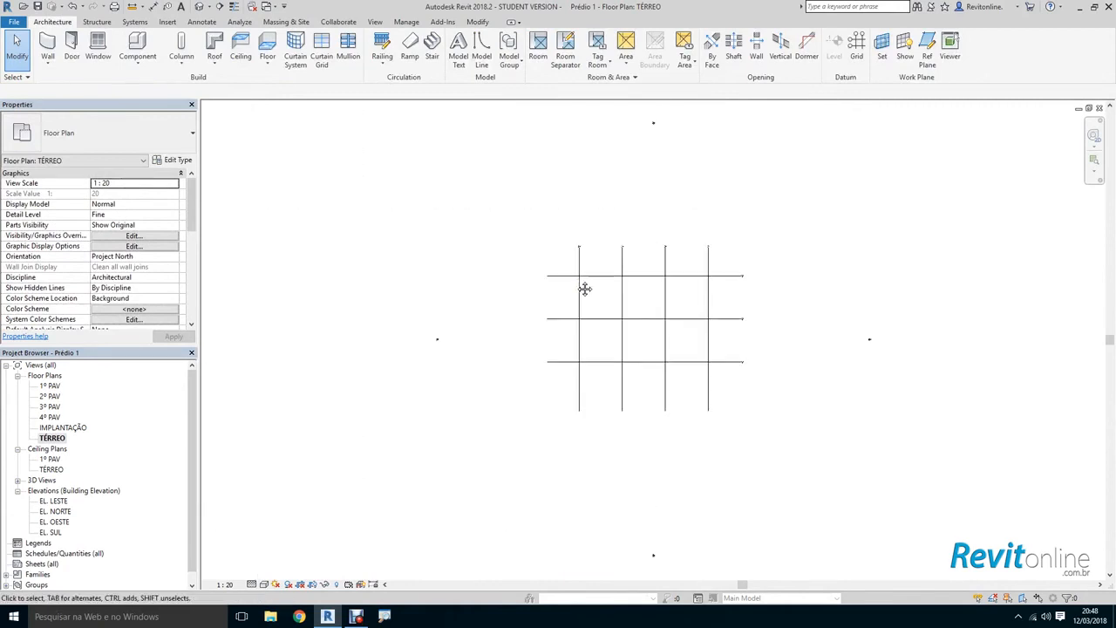
click(228, 585)
click(243, 496)
scroll(503, 227, up, 3)
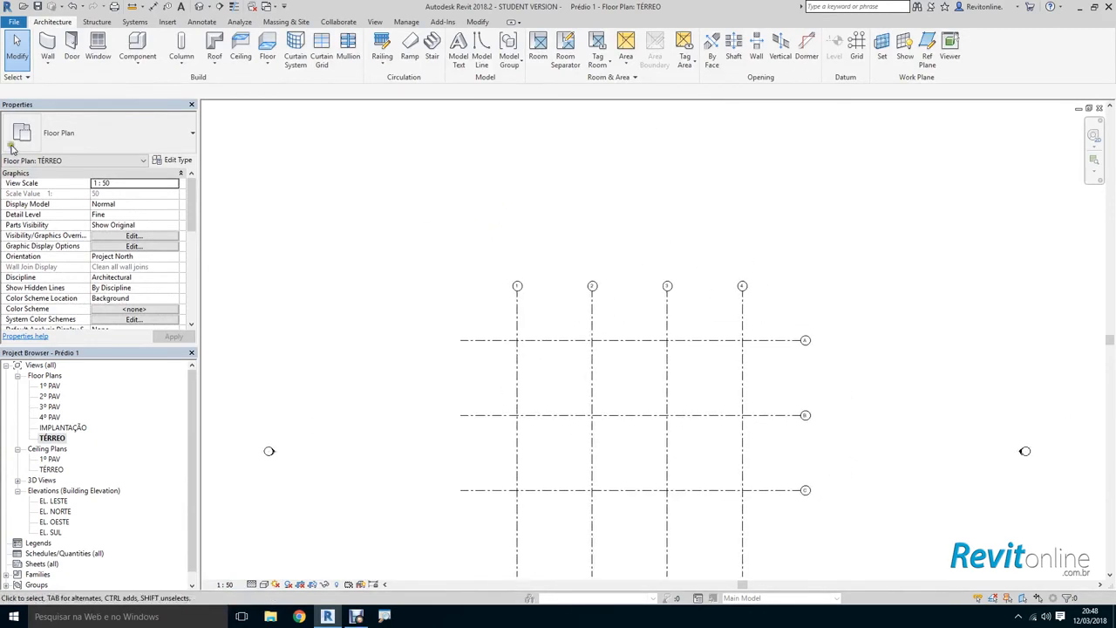
Step: Start an architectural wall and choose the PAREDE EXTERNA_25cm type for it
click(50, 62)
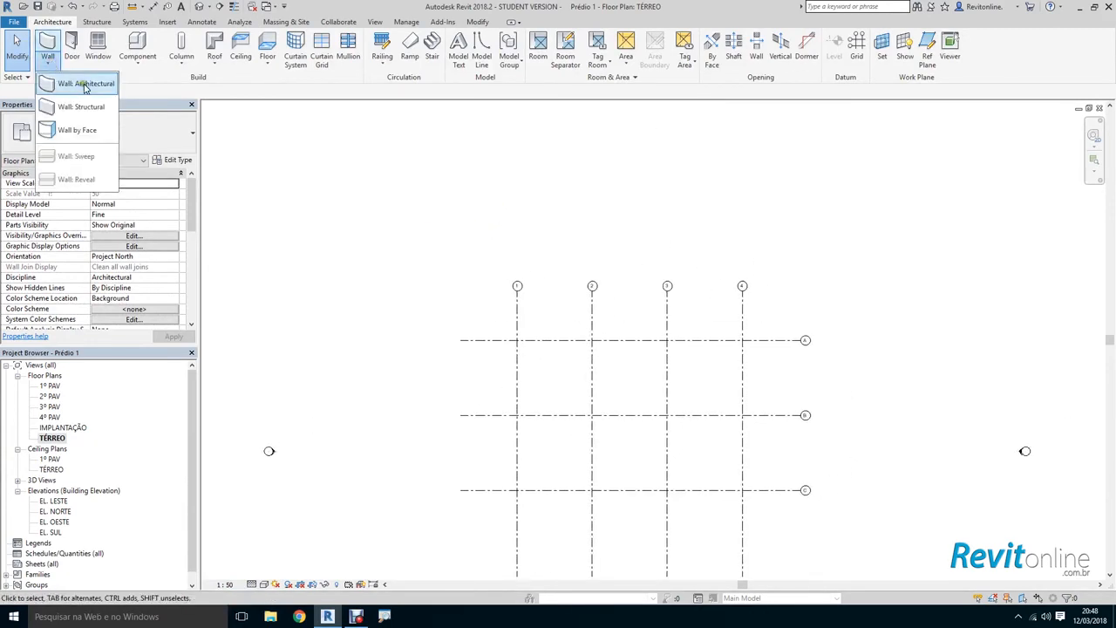
click(79, 83)
click(166, 138)
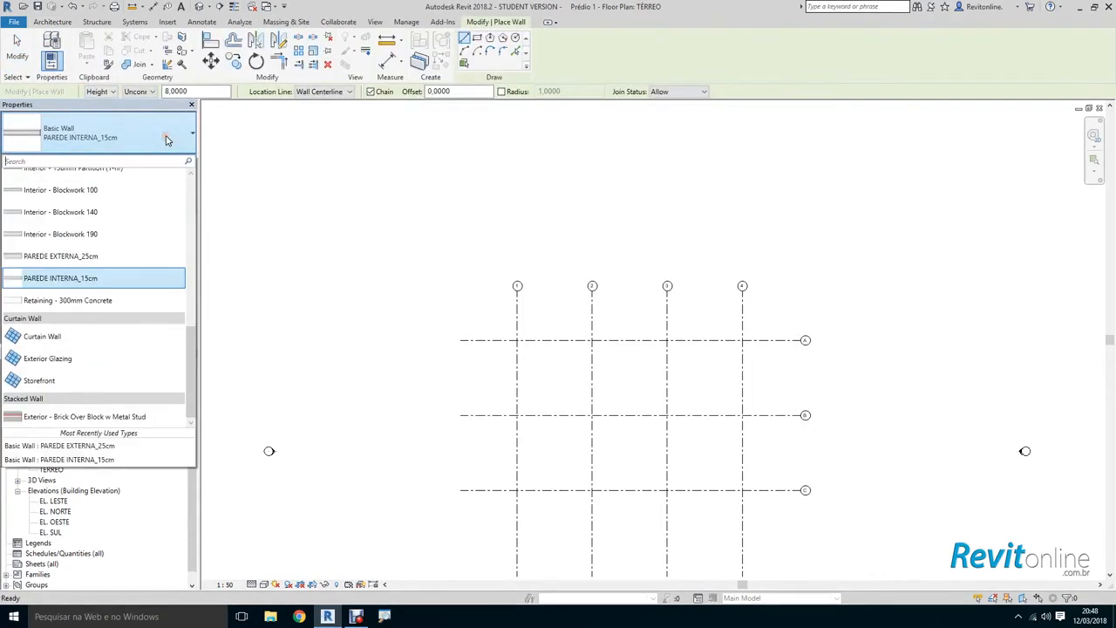
click(103, 273)
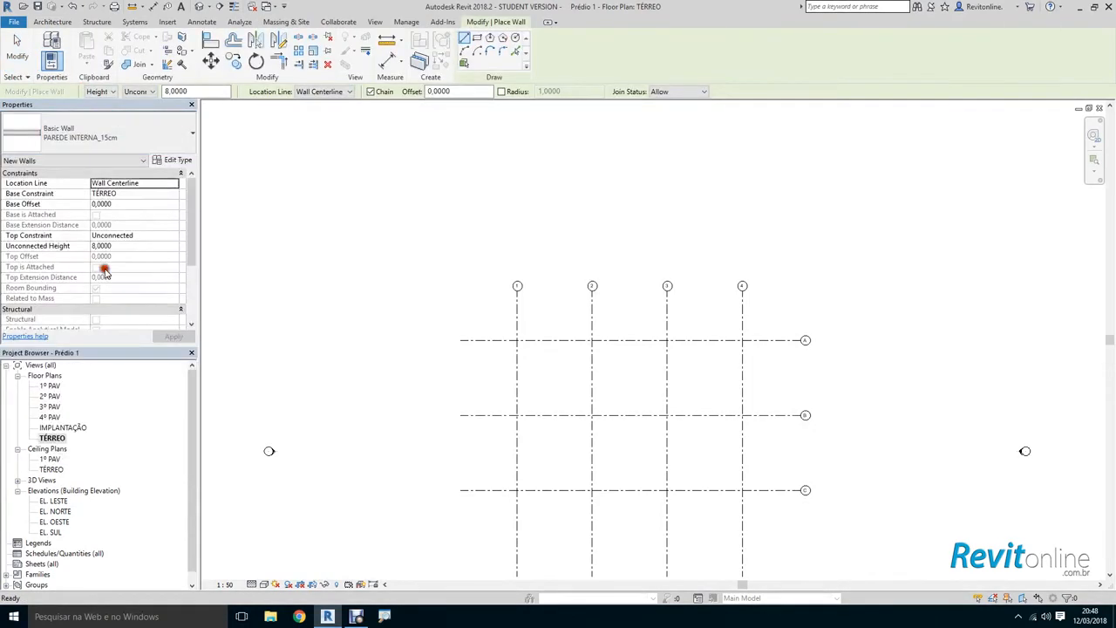
click(142, 145)
click(107, 247)
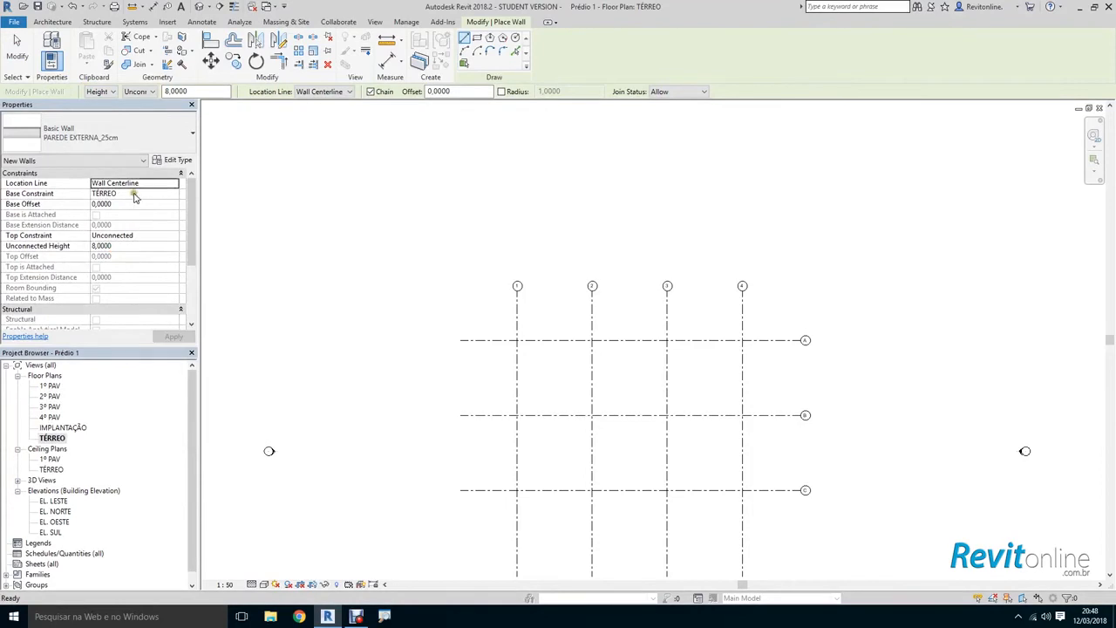
Step: Set the new walls' top constraint to Up to level: 1º PAV
click(140, 237)
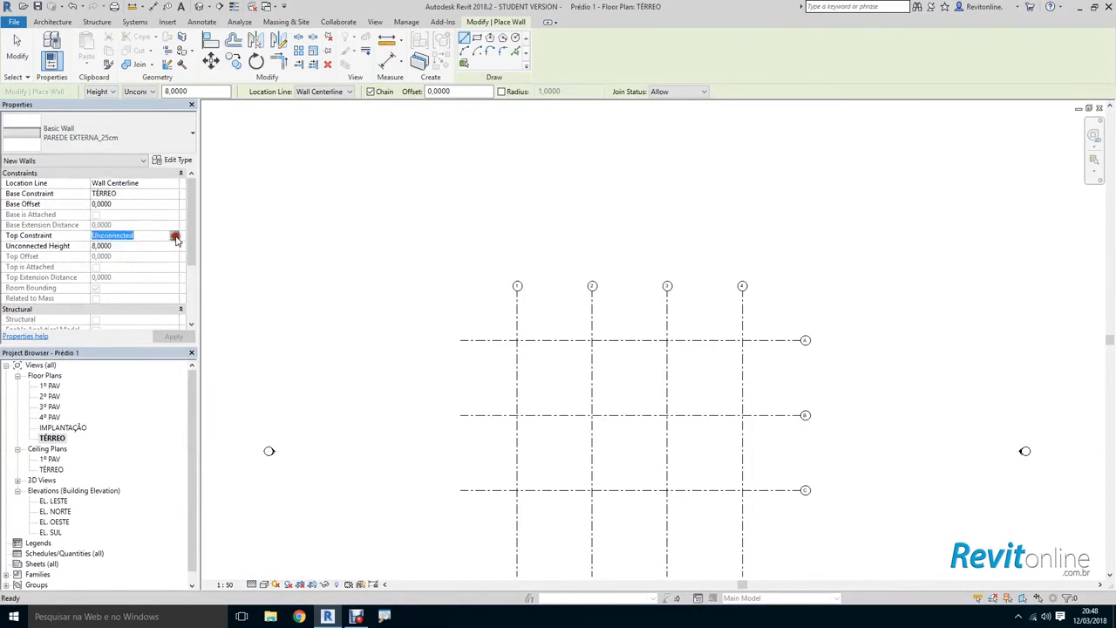
click(176, 236)
click(139, 263)
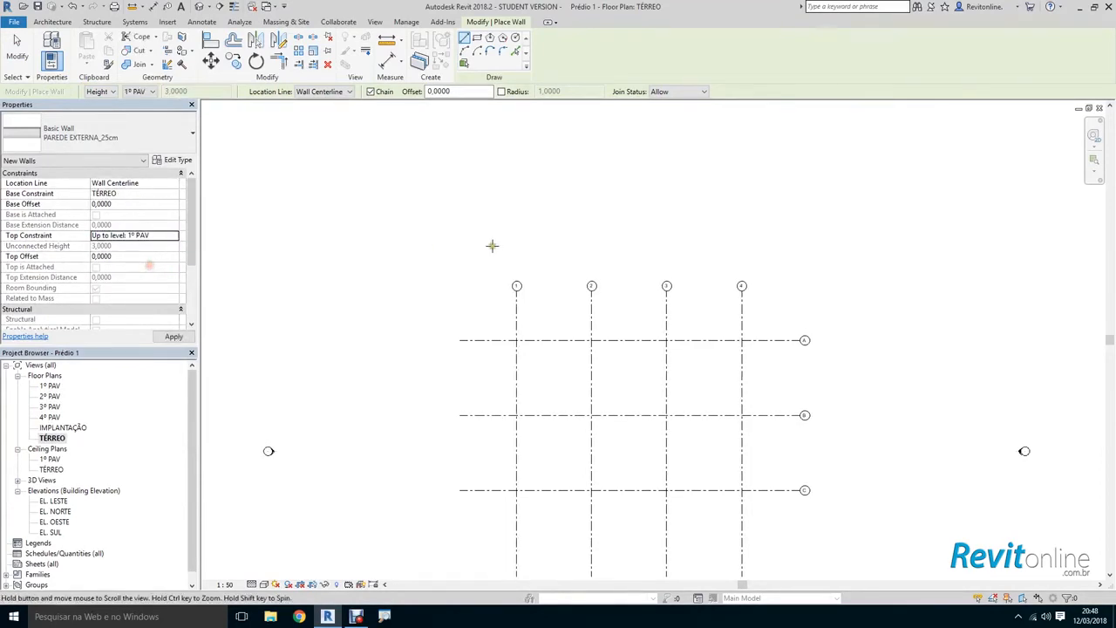
Step: Draw a closed rectangle of exterior walls clockwise above the grid, about 3.1 by 2.4 m along the wall centerlines
scroll(495, 227, up, 2)
scroll(418, 276, down, 2)
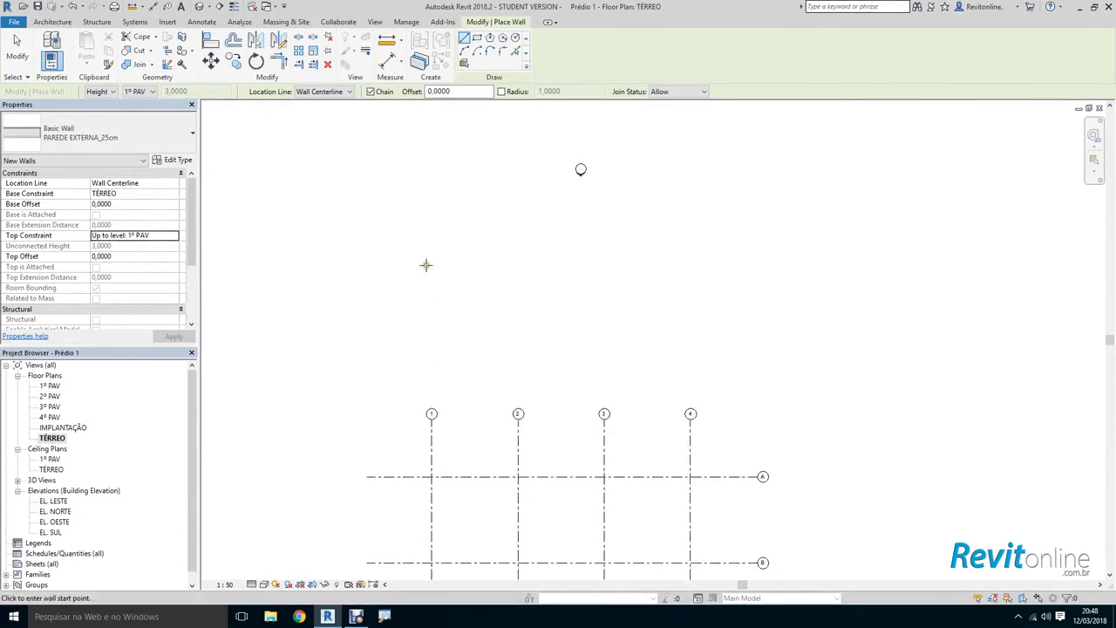
scroll(426, 264, up, 3)
click(415, 252)
click(508, 252)
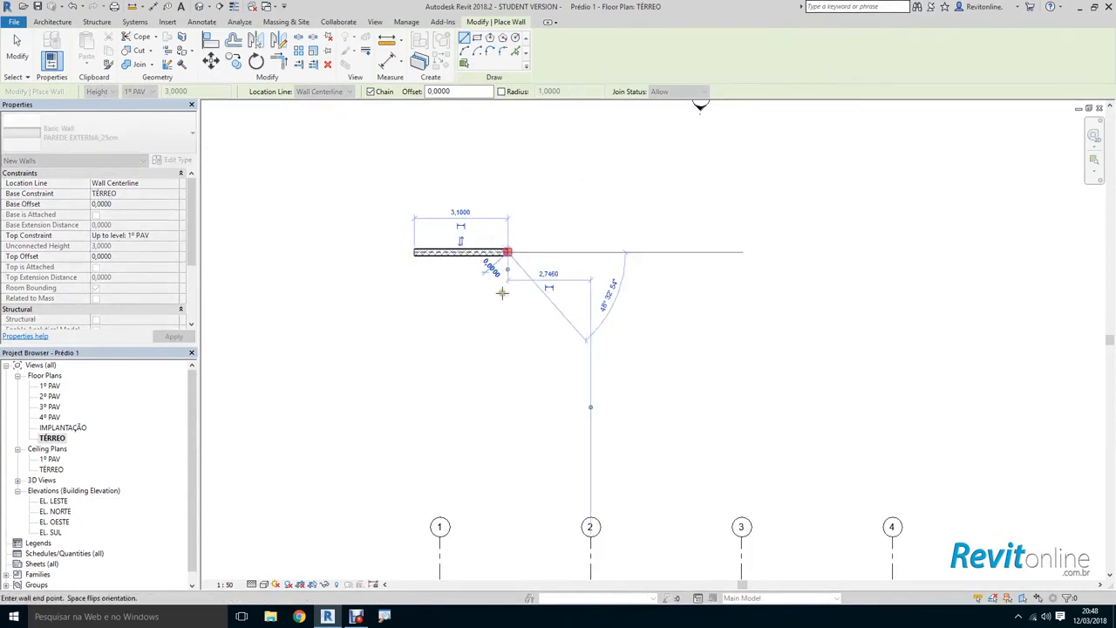
click(507, 327)
click(415, 327)
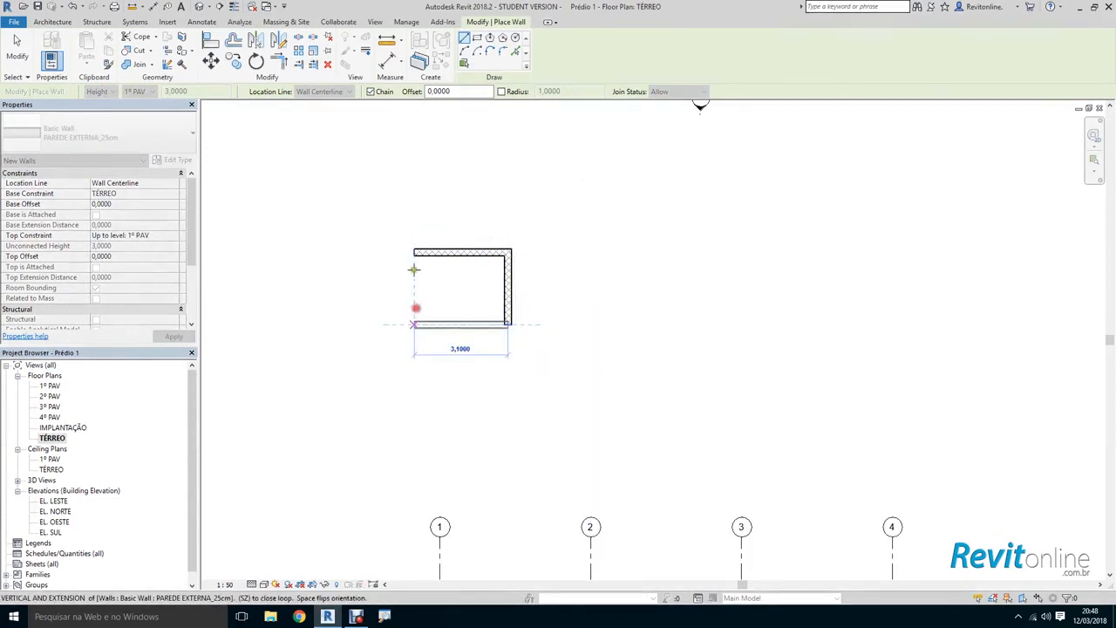
click(415, 252)
Step: Draw a second rectangle of exterior walls counter-clockwise beside the first, about 3.1 by 2.4 m, and leave wall placement
middle_drag(651, 281, 454, 260)
click(444, 232)
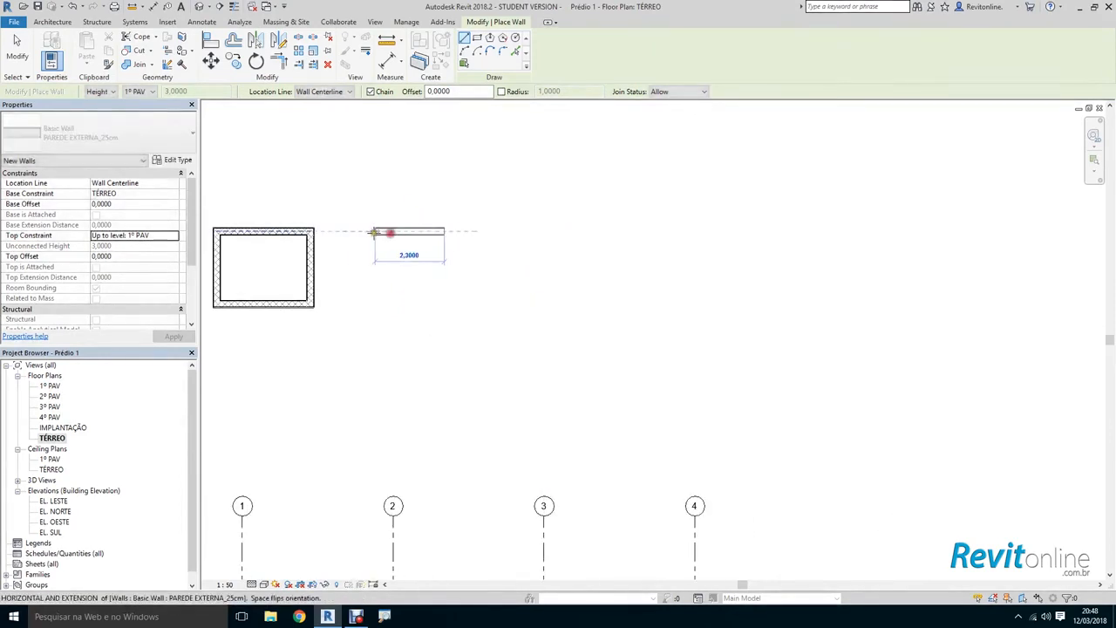
click(350, 231)
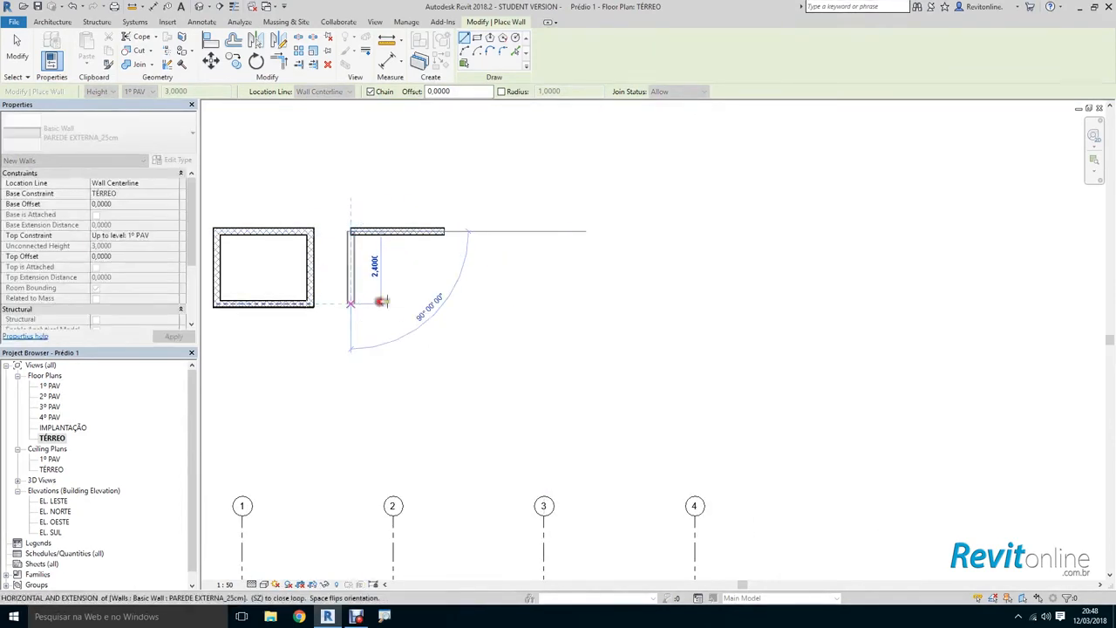
click(350, 304)
click(437, 304)
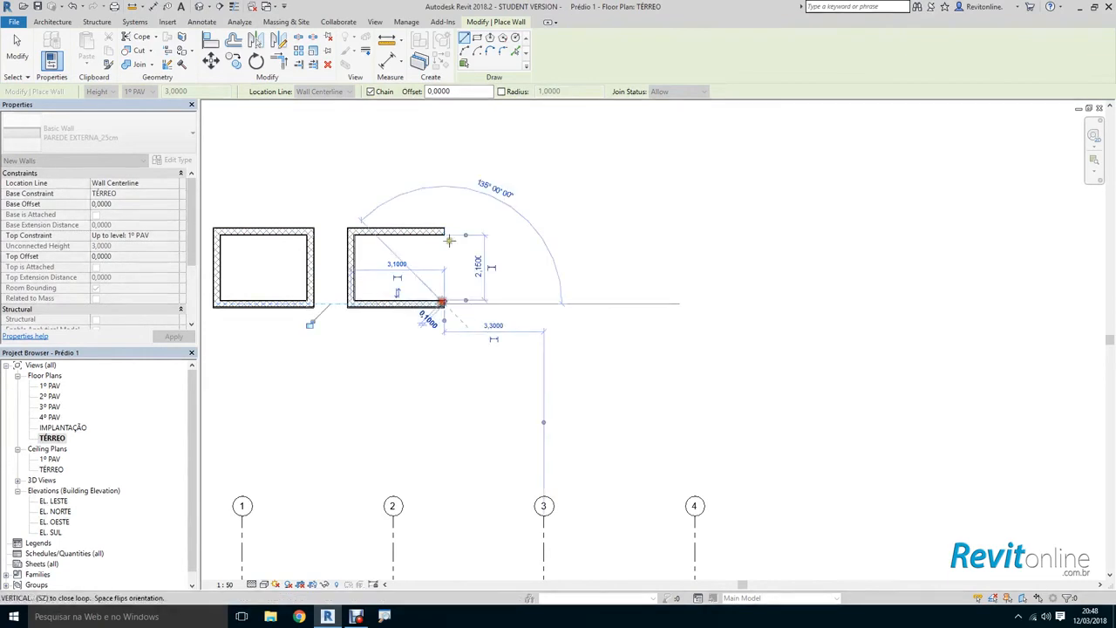
click(438, 233)
key(Escape)
key(Escape)
Step: Resize the first wall rectangle to 2 m clear inside in both directions by moving its upper and right walls
middle_drag(421, 268, 570, 281)
scroll(438, 270, up, 5)
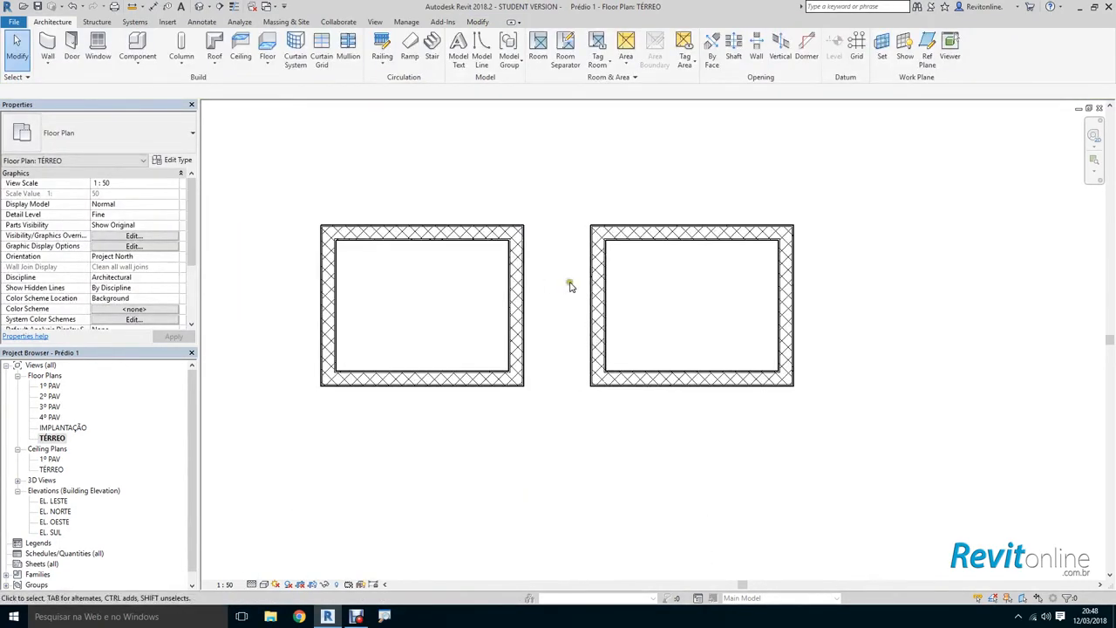
click(461, 232)
click(542, 307)
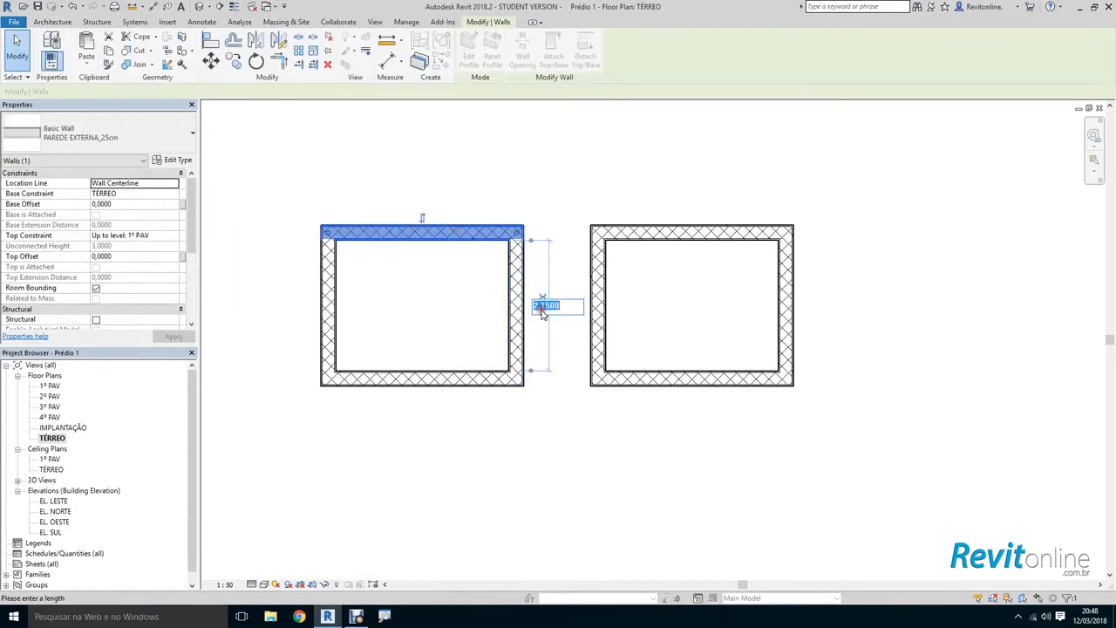
text(2)
key(Return)
click(519, 296)
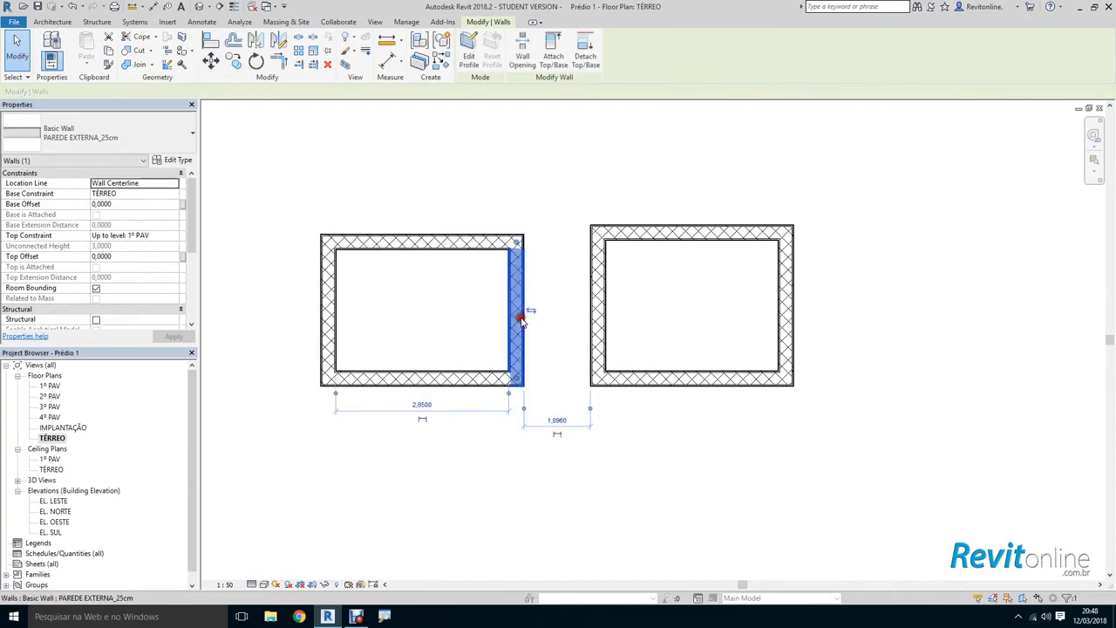
click(422, 406)
text(2)
key(Return)
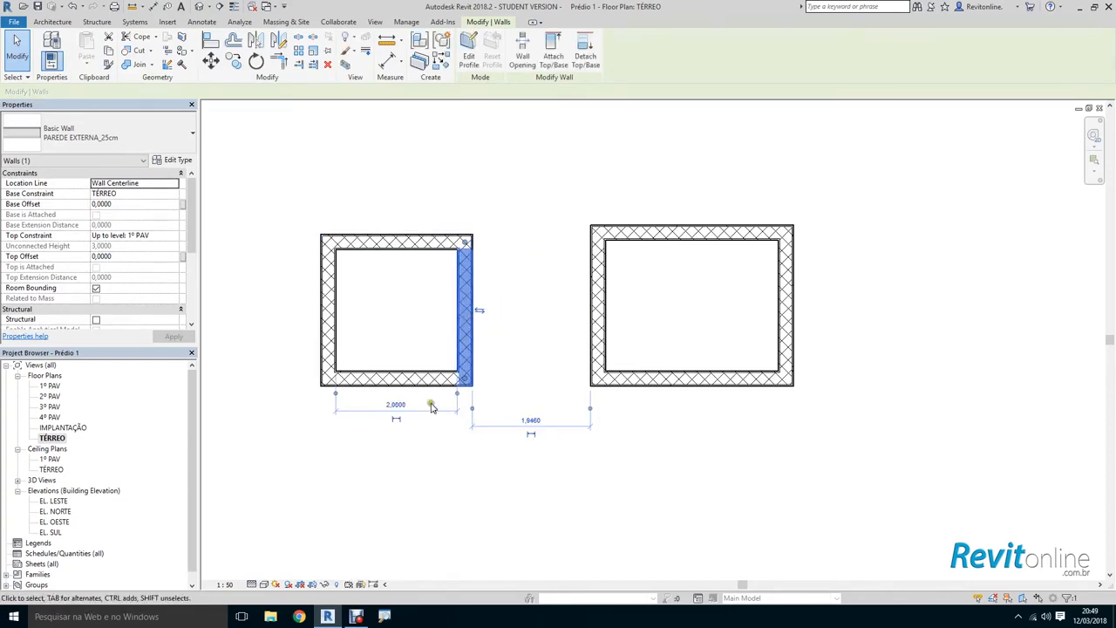
Step: Resize the second wall rectangle to 2 m clear inside in both directions by moving its upper and right walls
click(552, 254)
click(624, 237)
click(561, 306)
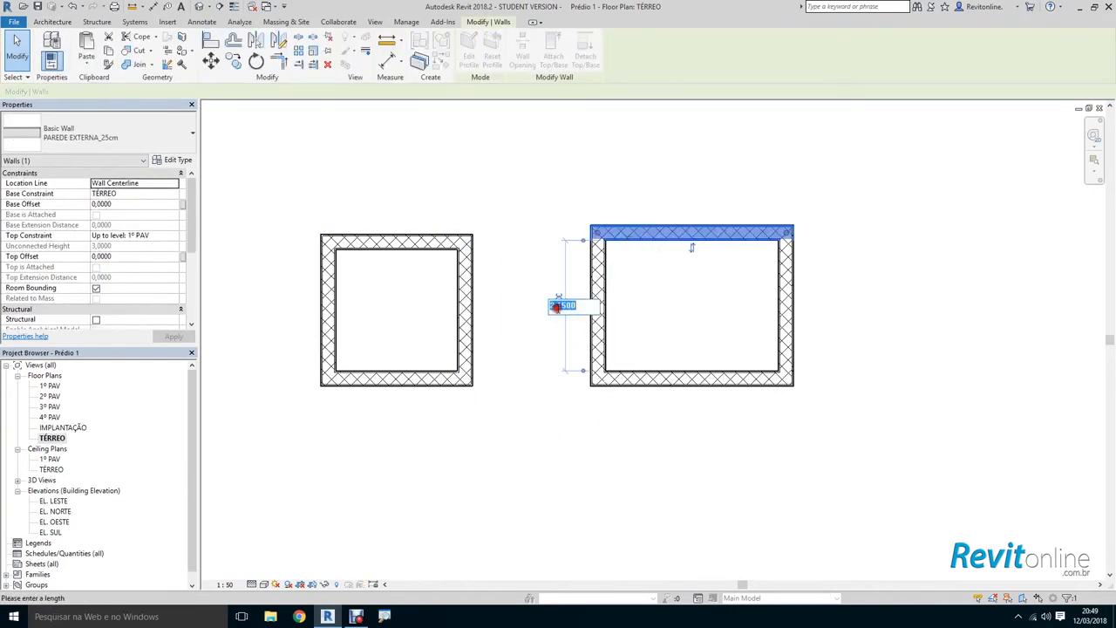
text(2)
key(Return)
click(784, 312)
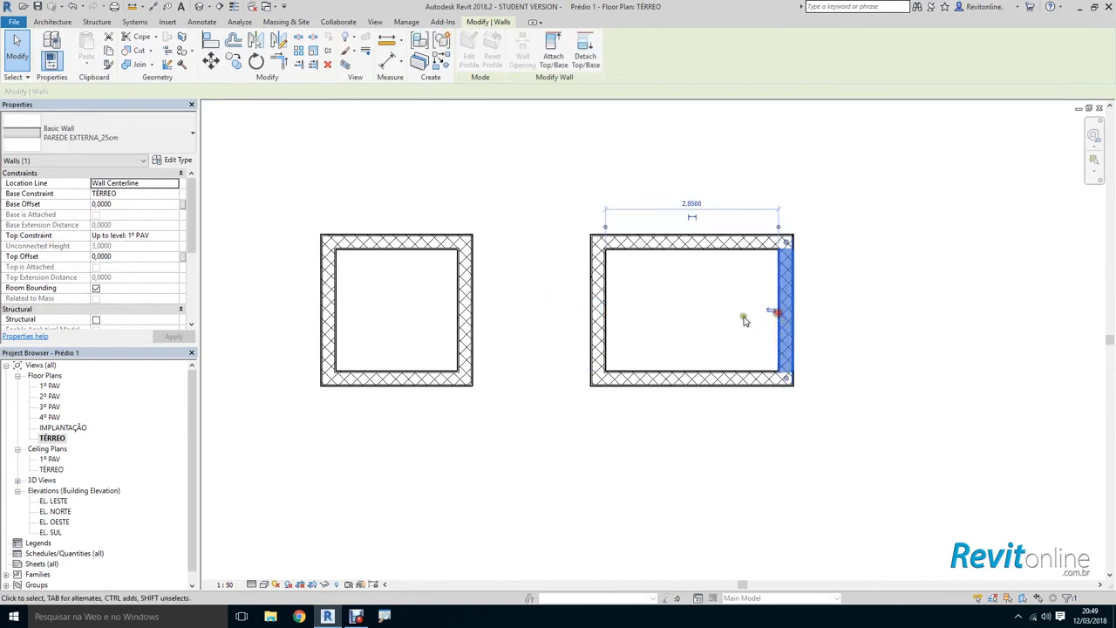
click(694, 204)
text(2)
key(Return)
drag(590, 159, 662, 269)
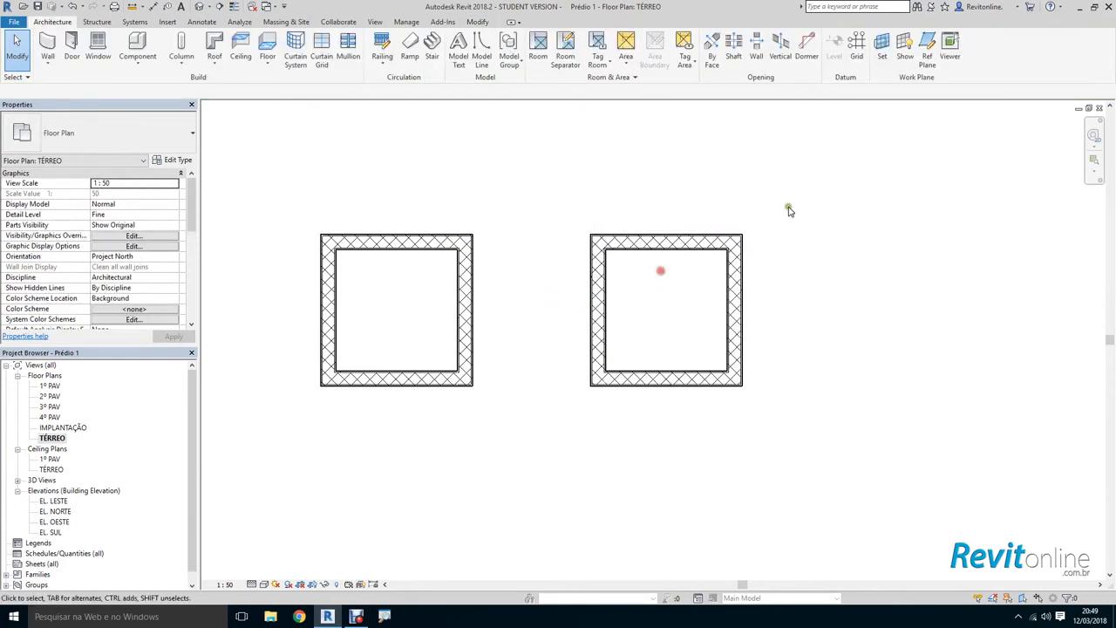
Step: Open the default 3D view to inspect the interior and exterior finishes of the two wall boxes
drag(788, 207, 562, 449)
drag(674, 244, 603, 242)
click(663, 172)
mouse_move(469, 163)
middle_down()
mouse_move(541, 163)
mouse_move(489, 159)
middle_up()
scroll(519, 165, up, 1)
scroll(489, 161, up, 1)
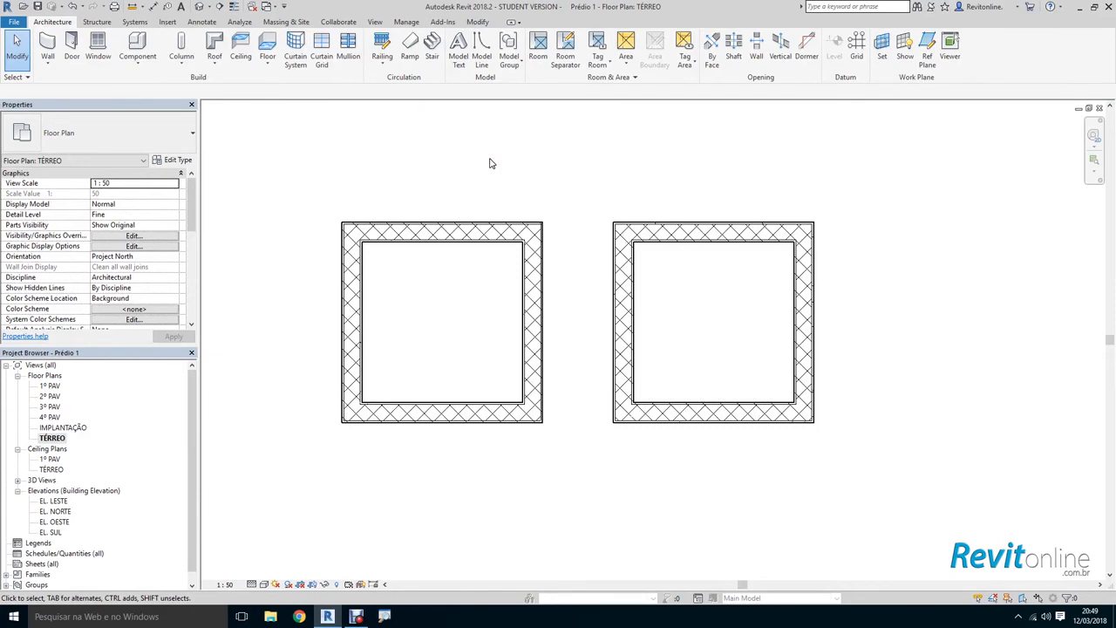
click(198, 8)
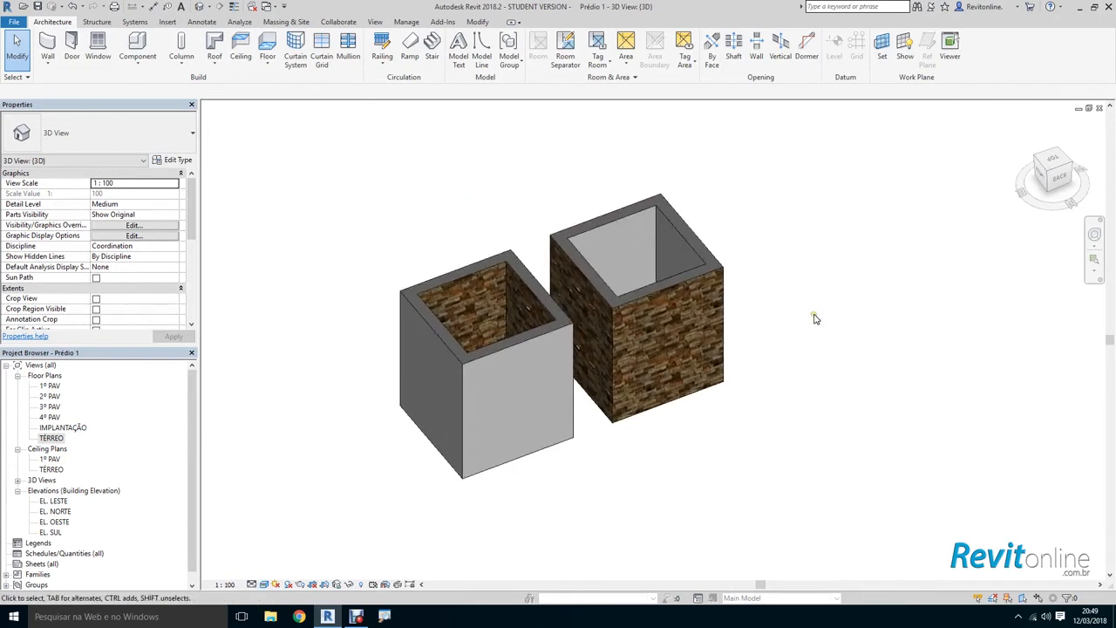
middle_drag(815, 319, 770, 307)
Step: Draw a closed five-sided loop of PAREDE EXTERNA_25cm walls clockwise beside the two boxes in the 3D view
key(w)
key(a)
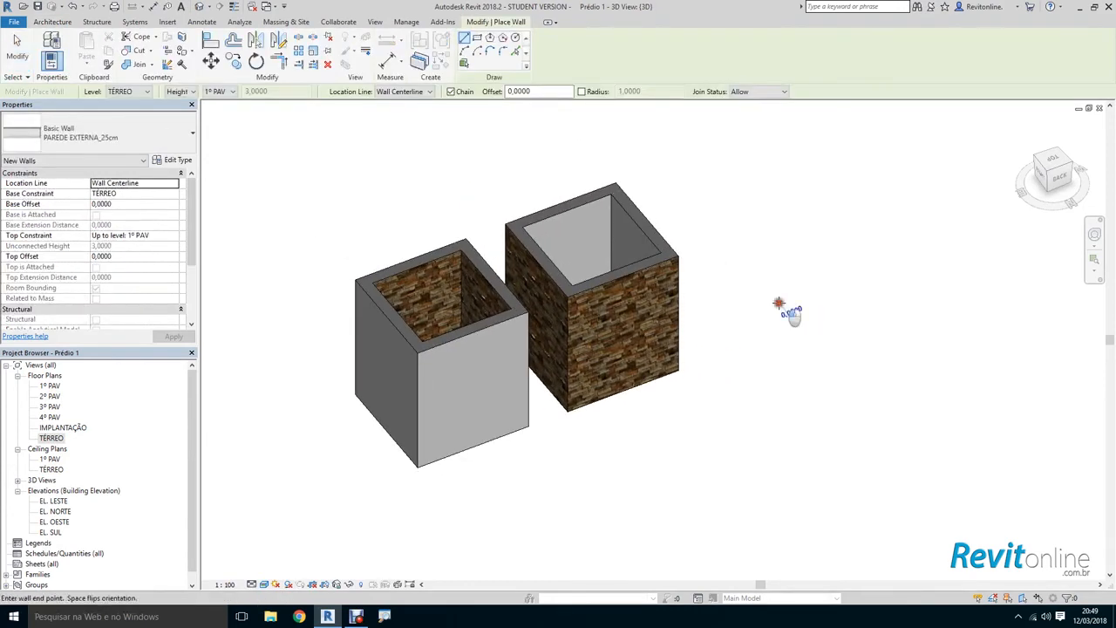
click(778, 303)
click(853, 281)
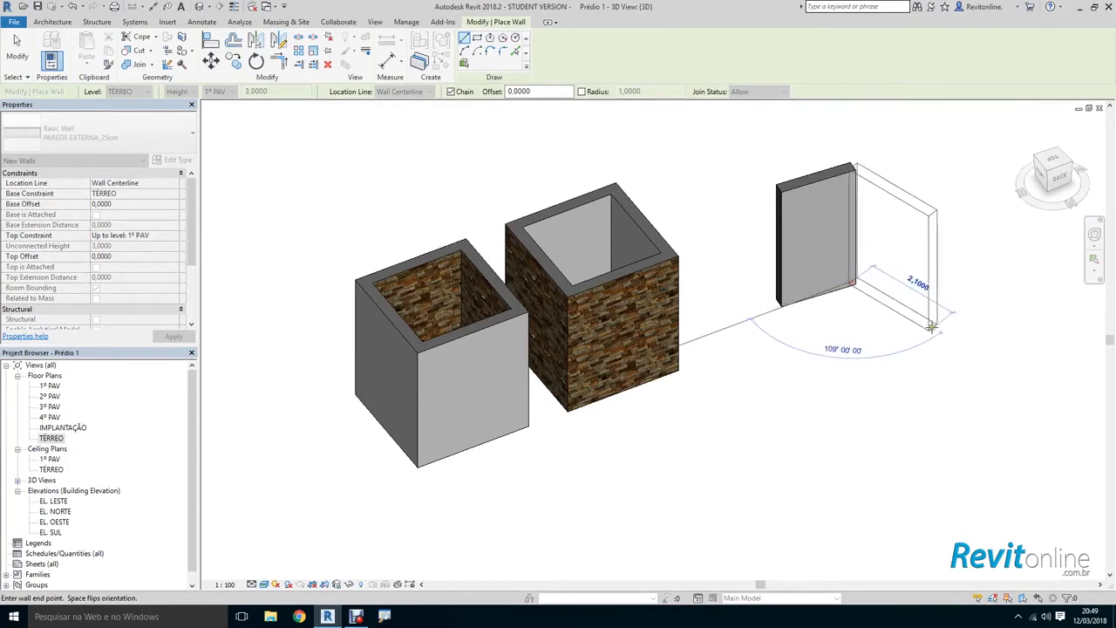
click(938, 329)
click(894, 434)
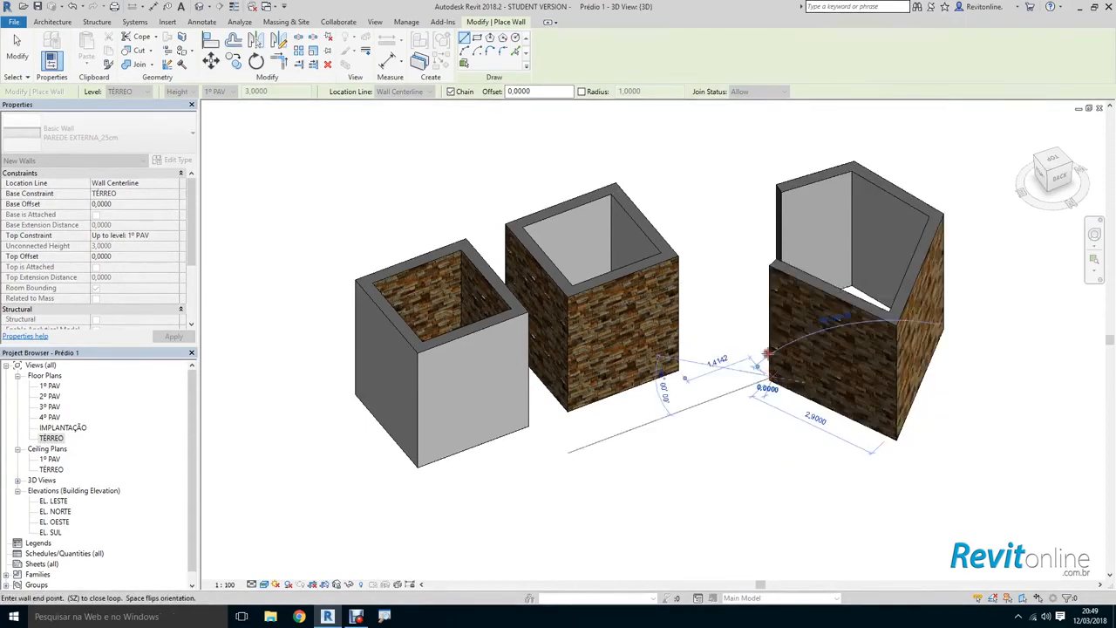
click(773, 296)
key(Escape)
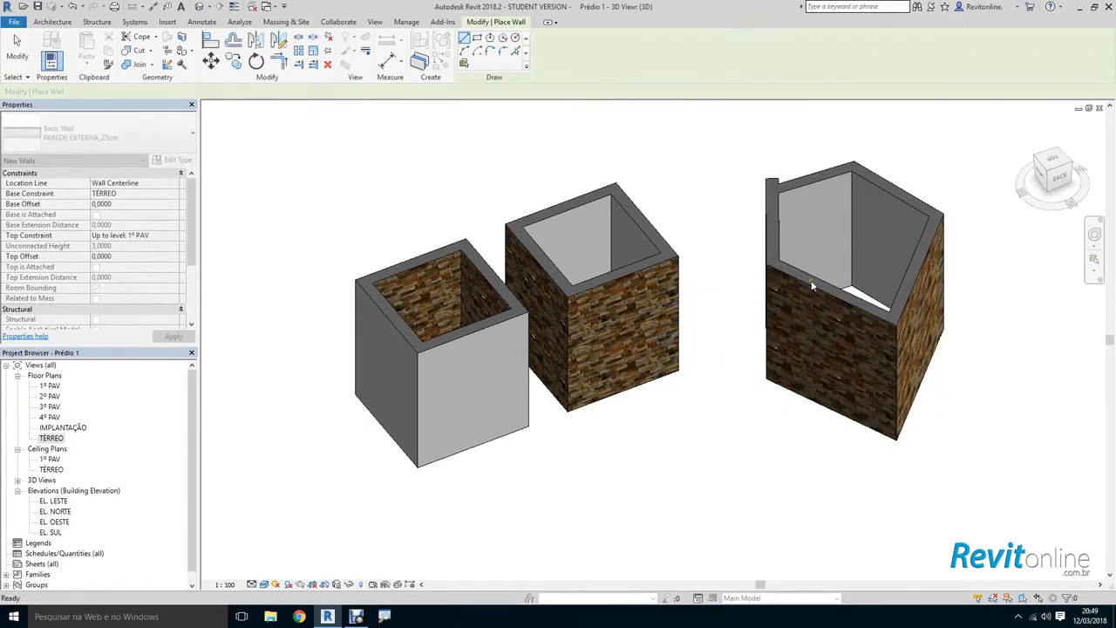
key(Escape)
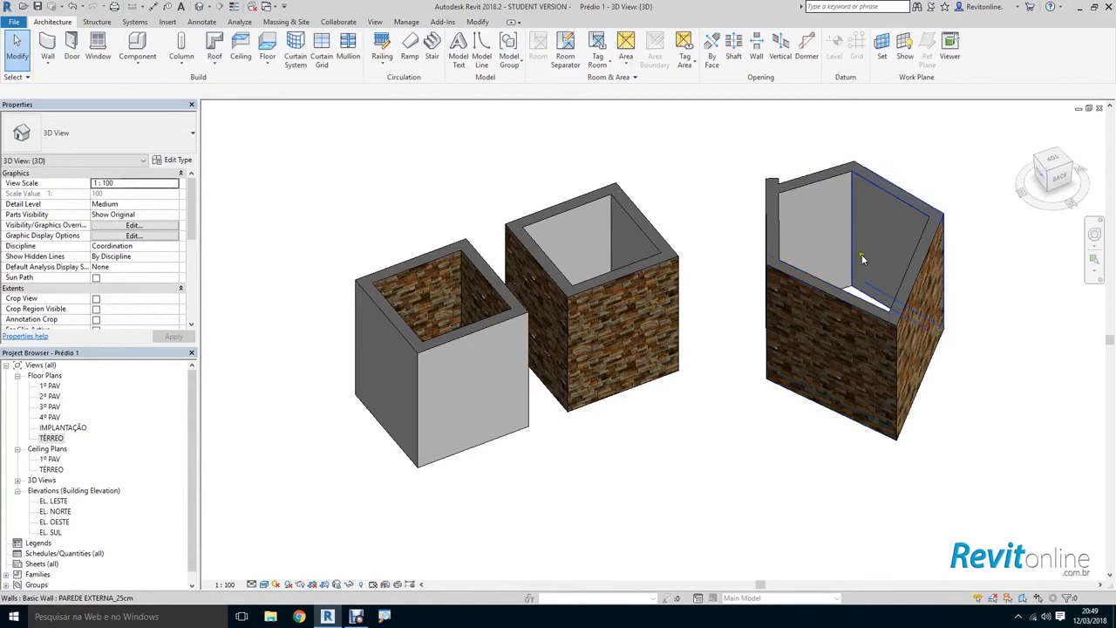
middle_drag(861, 254, 731, 274)
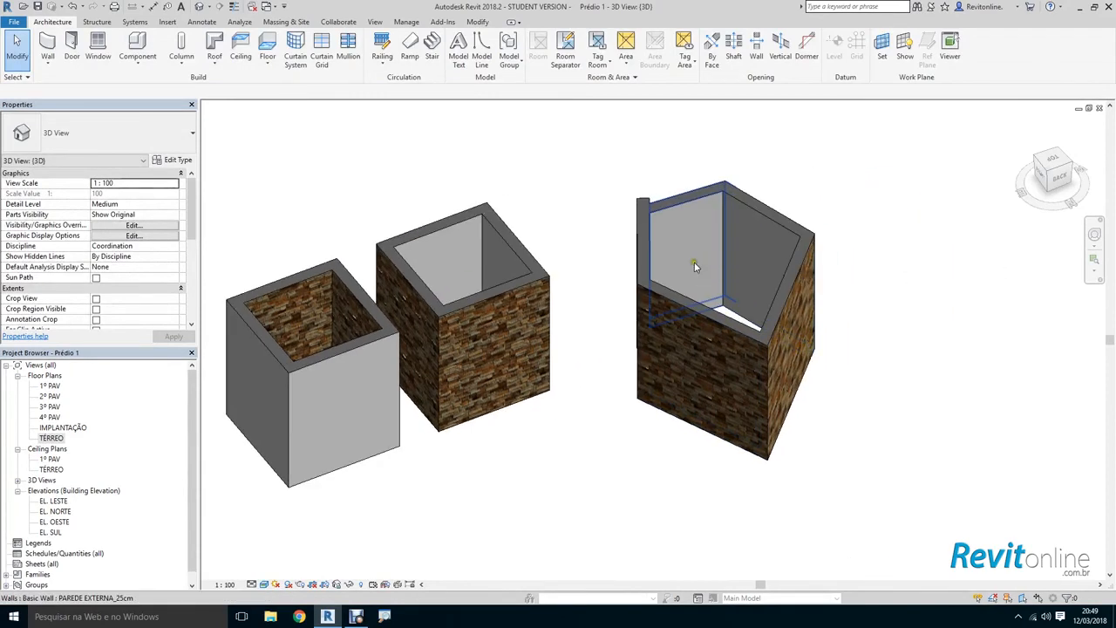
click(646, 257)
click(535, 190)
middle_drag(345, 197, 393, 186)
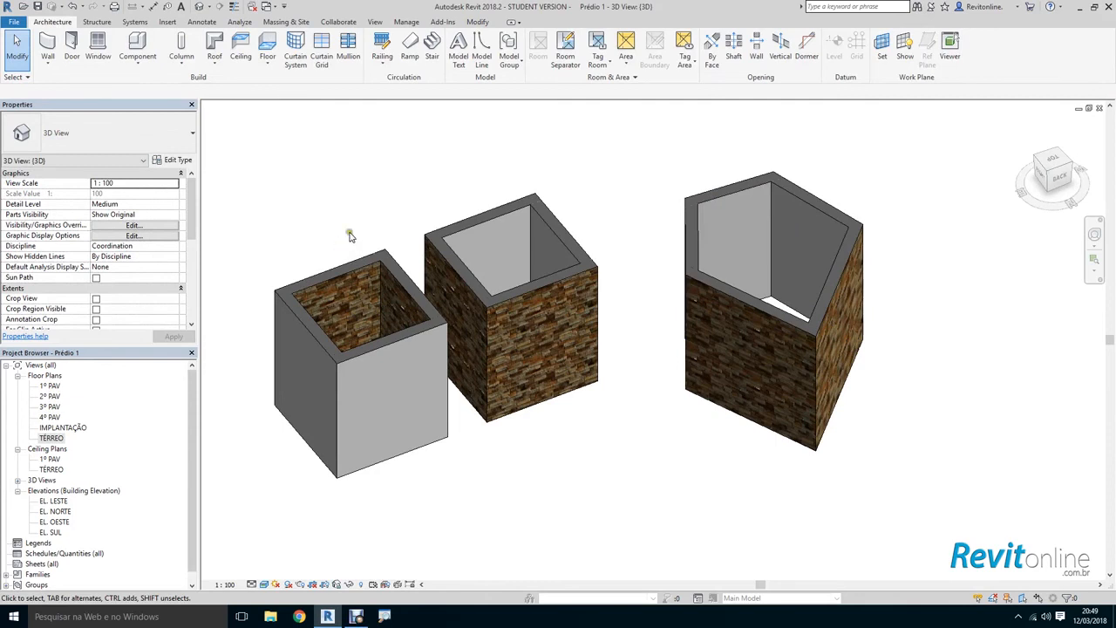
Step: Tile the 3D view and the TÉRREO floor plan side by side and fit the model in both views
scroll(396, 199, down, 2)
scroll(503, 195, up, 1)
middle_drag(485, 197, 548, 201)
key(t)
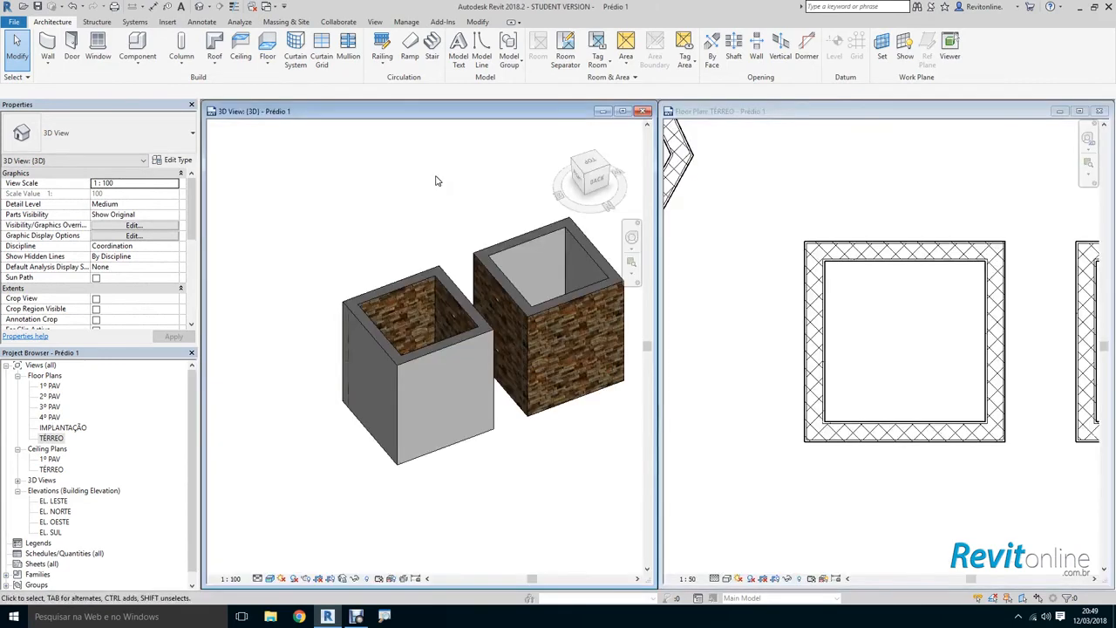
key(a)
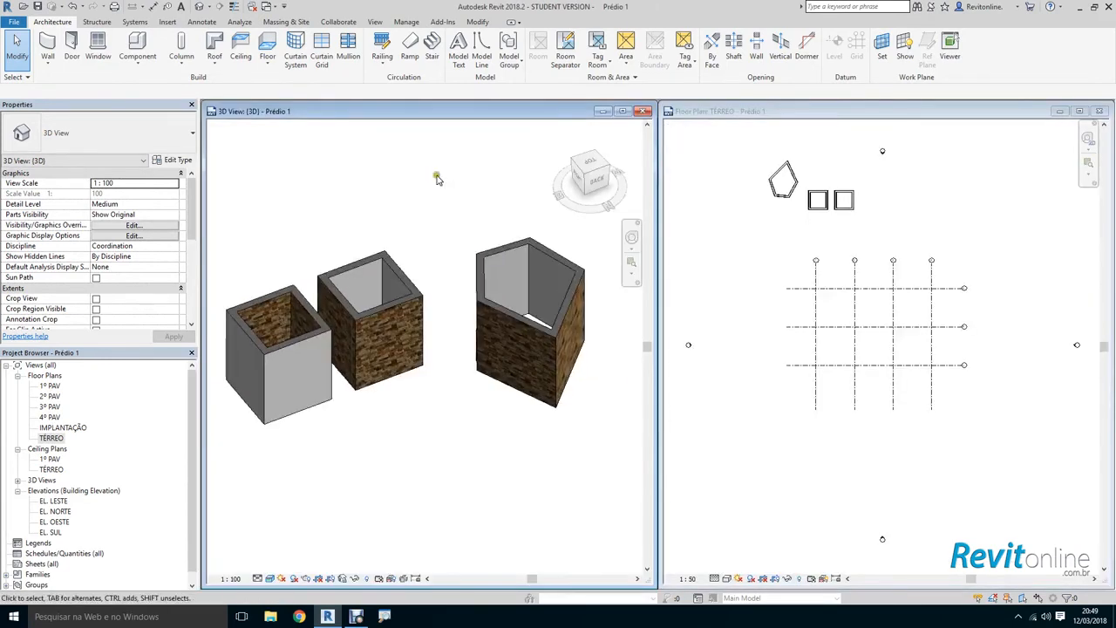
scroll(437, 225, up, 3)
middle_drag(435, 224, 505, 168)
scroll(413, 213, down, 1)
middle_drag(351, 184, 371, 184)
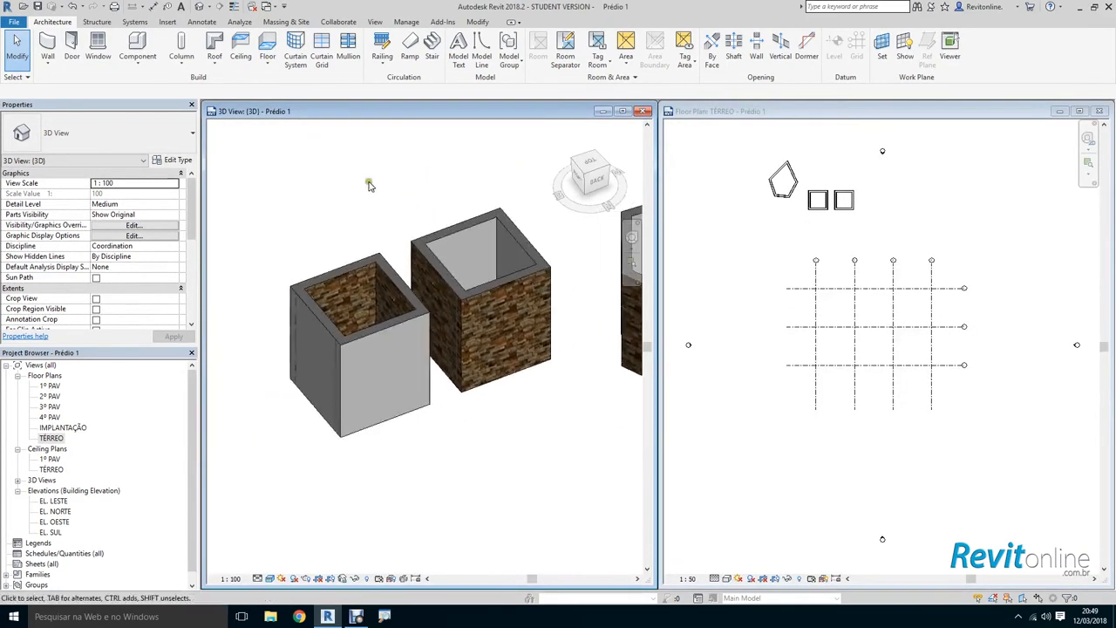
scroll(375, 194, up, 1)
Step: Delete the five-sided wall loop in the TÉRREO floor plan, leaving only the two square boxes
click(763, 166)
scroll(793, 244, up, 2)
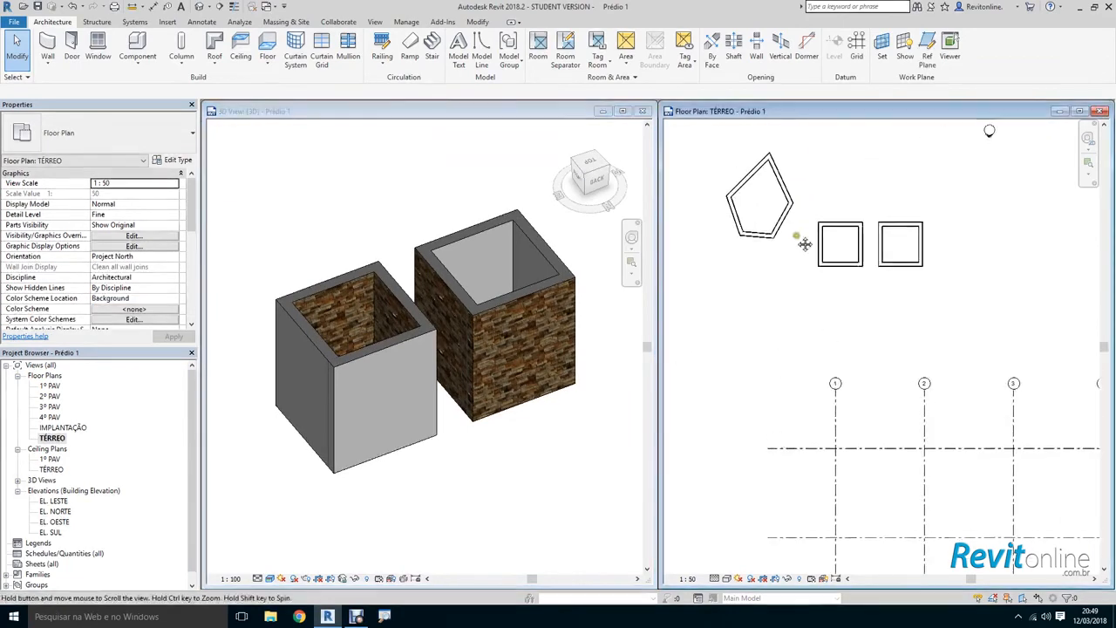
drag(788, 288, 723, 192)
key(Delete)
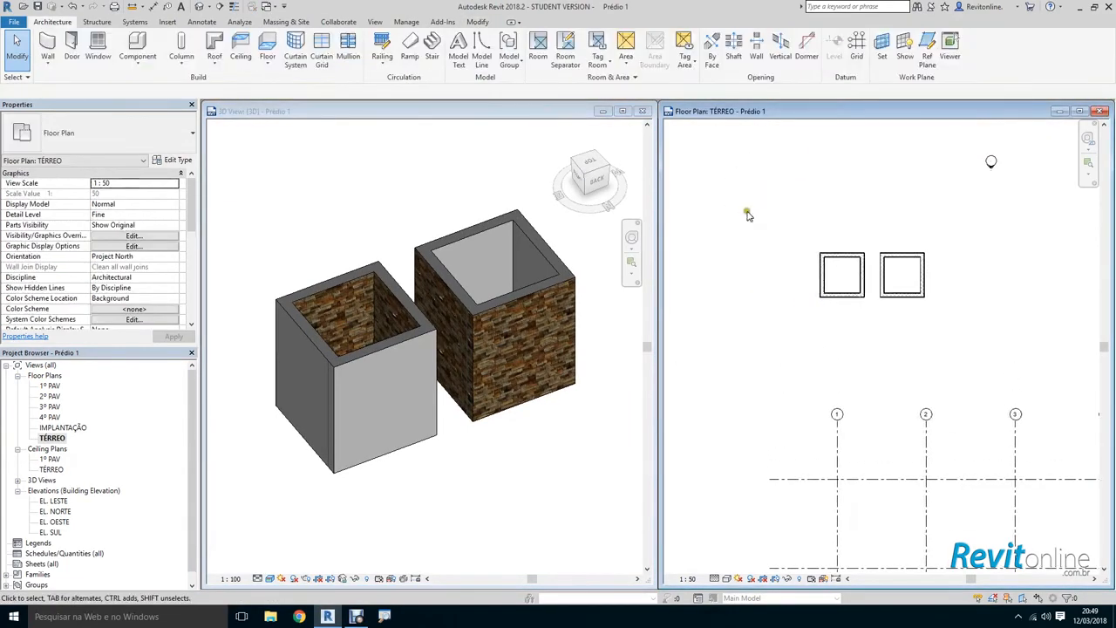
scroll(727, 224, up, 3)
Step: Orbit the 3D view to compare which wall faces carry the stone finish on the two square boxes
click(797, 242)
shift+middle_drag(585, 299, 454, 351)
click(485, 442)
shift+middle_drag(484, 442, 478, 443)
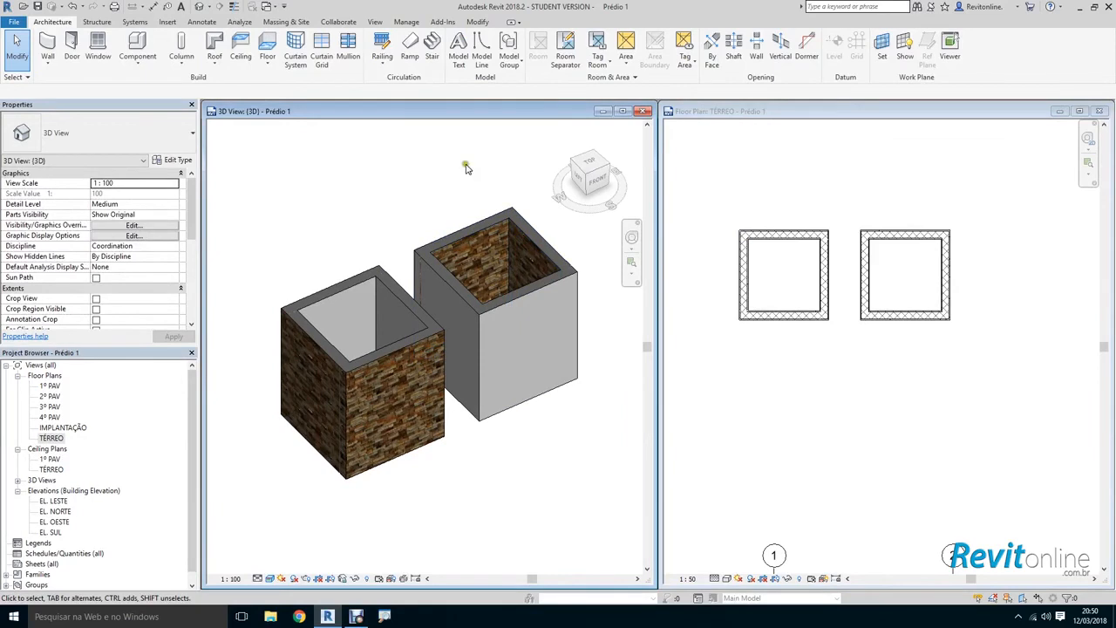
middle_drag(465, 165, 465, 170)
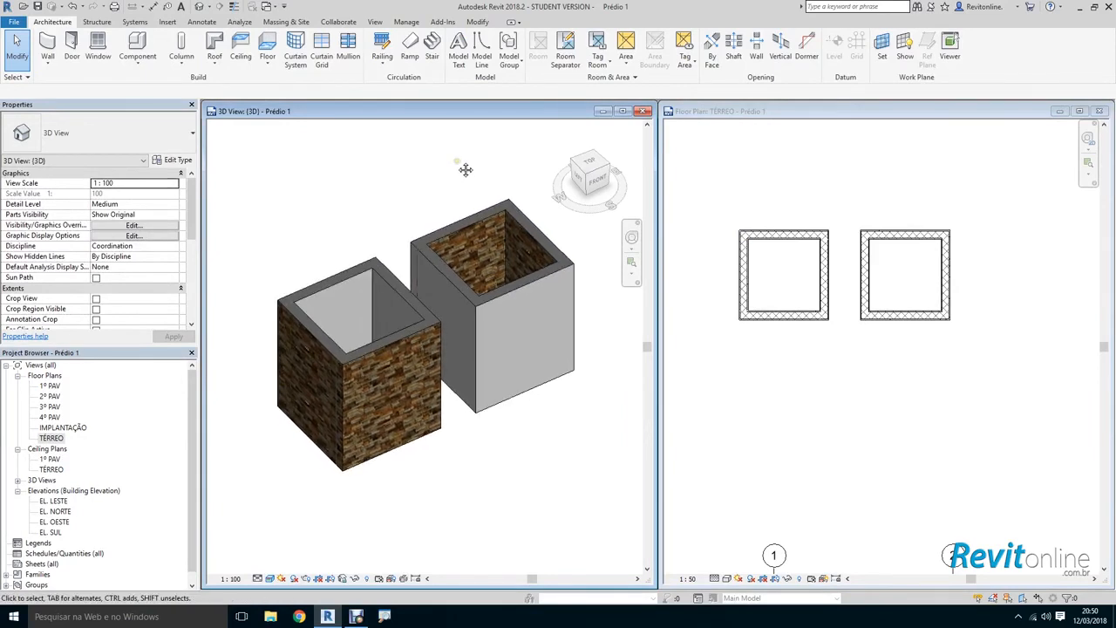
click(496, 215)
click(477, 183)
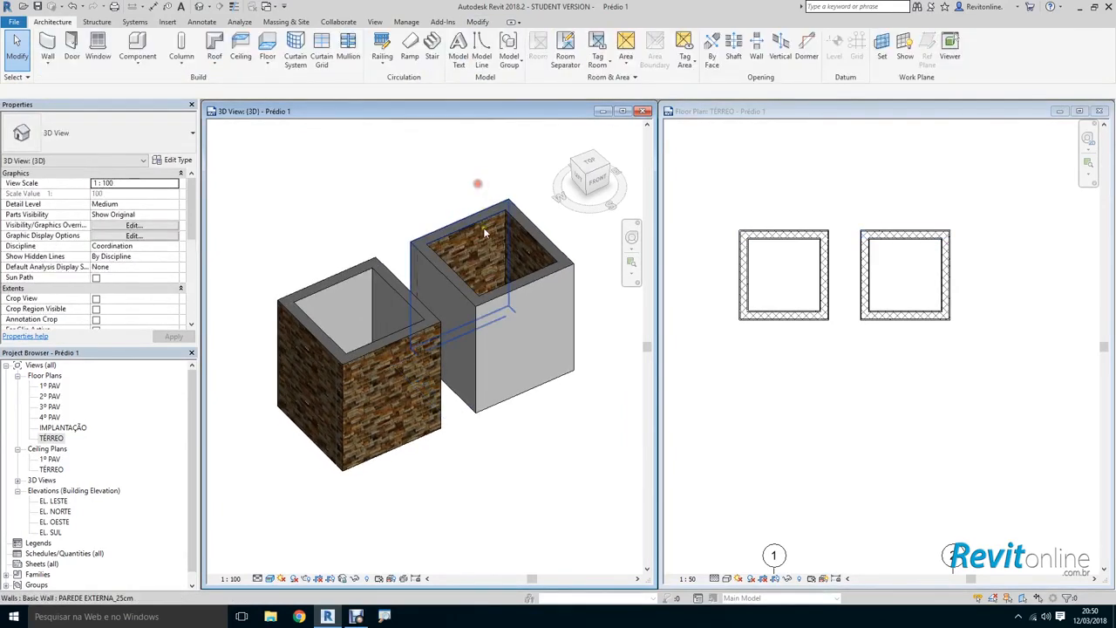
Step: Flip the orientation of the second box's upper wall in the TÉRREO plan so its stone finish faces outward
click(904, 259)
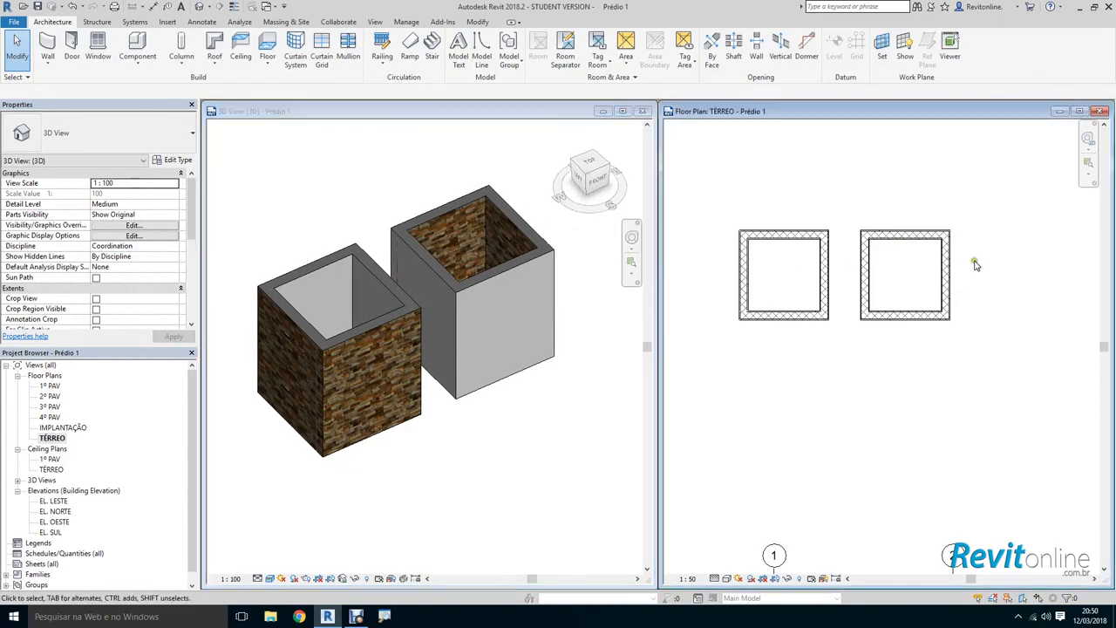
click(892, 228)
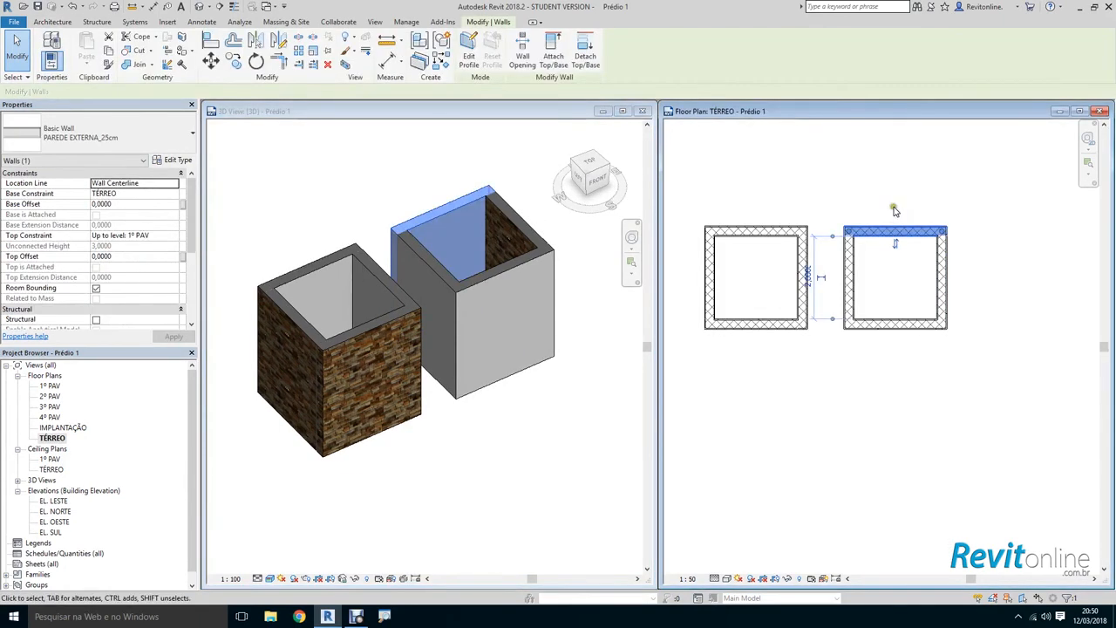
scroll(903, 248, up, 3)
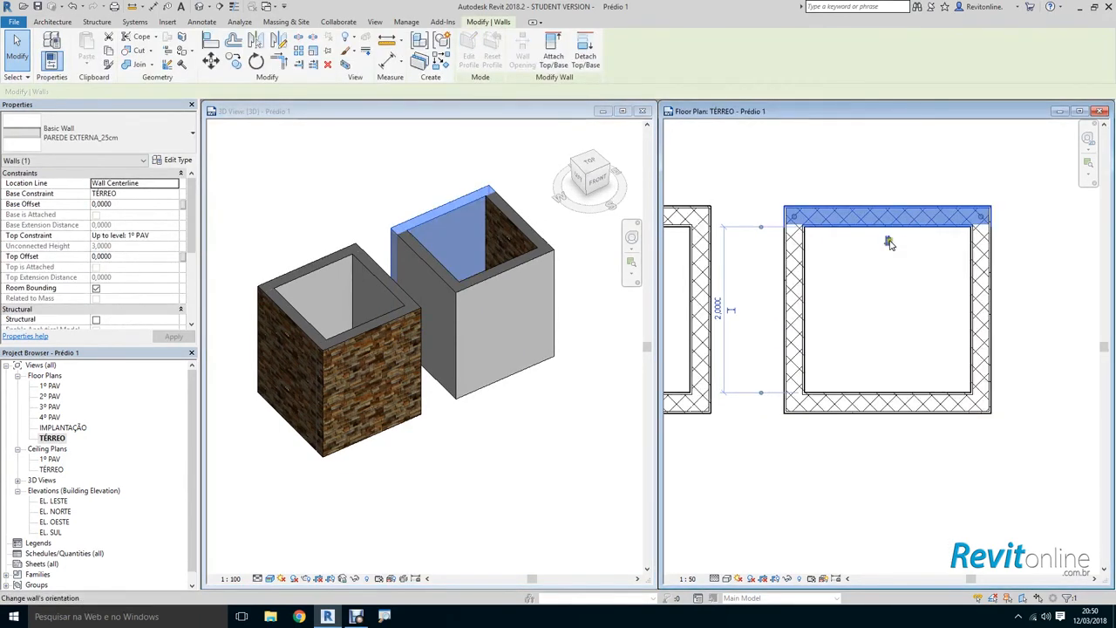
click(888, 244)
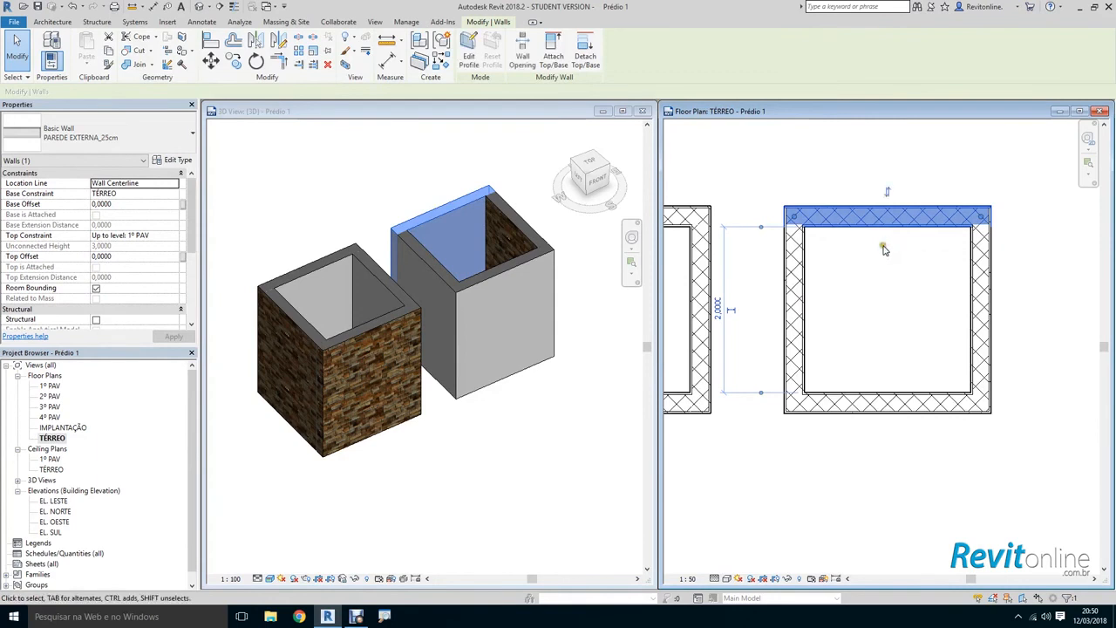
click(625, 353)
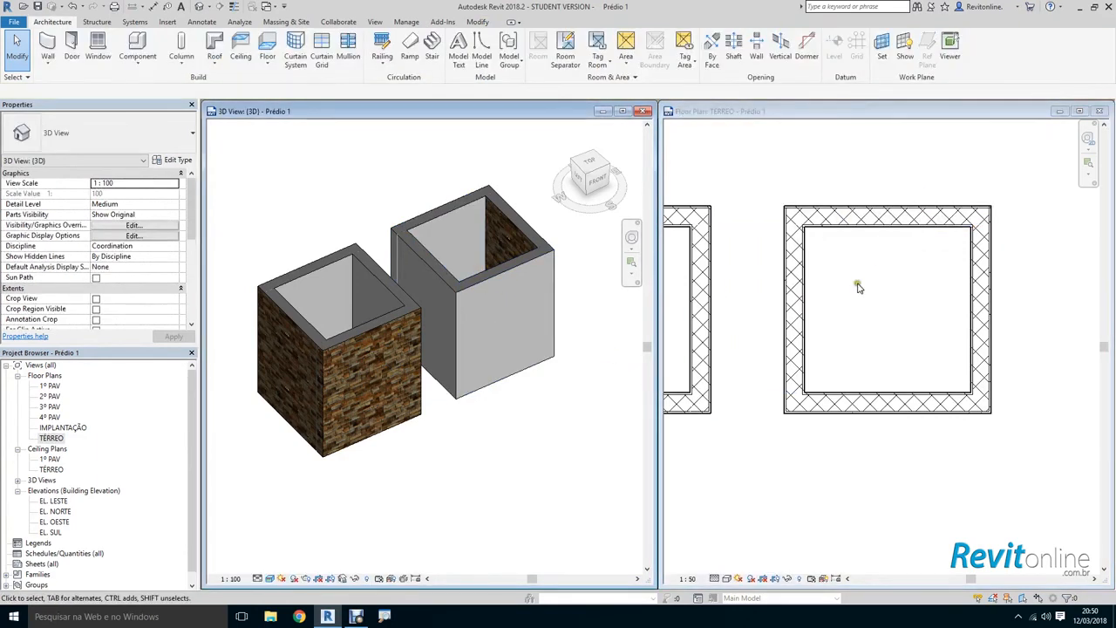
Step: Flip the second box's left, lower and right walls so their stone finish faces outward, and check the result in 3D
click(796, 277)
click(798, 288)
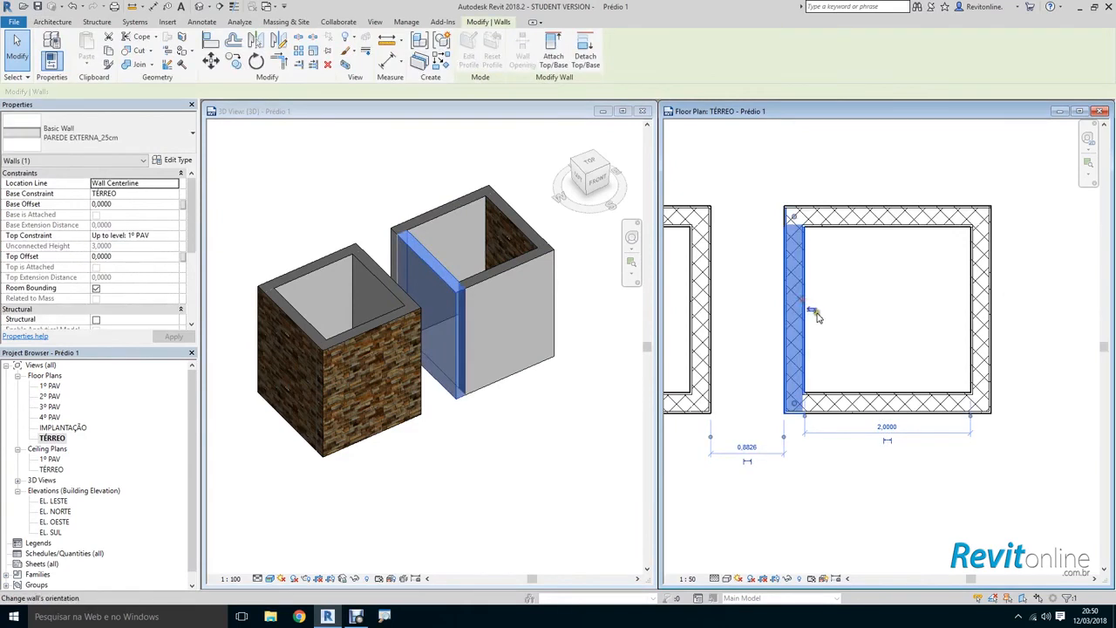
click(938, 344)
click(889, 398)
click(879, 381)
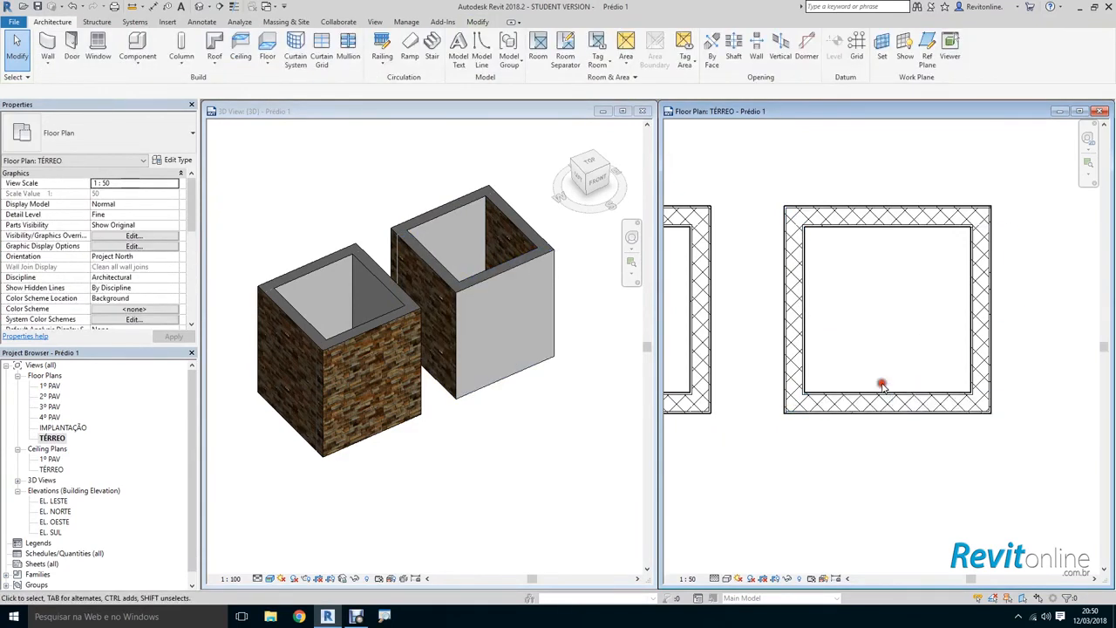
click(889, 400)
click(917, 331)
click(978, 316)
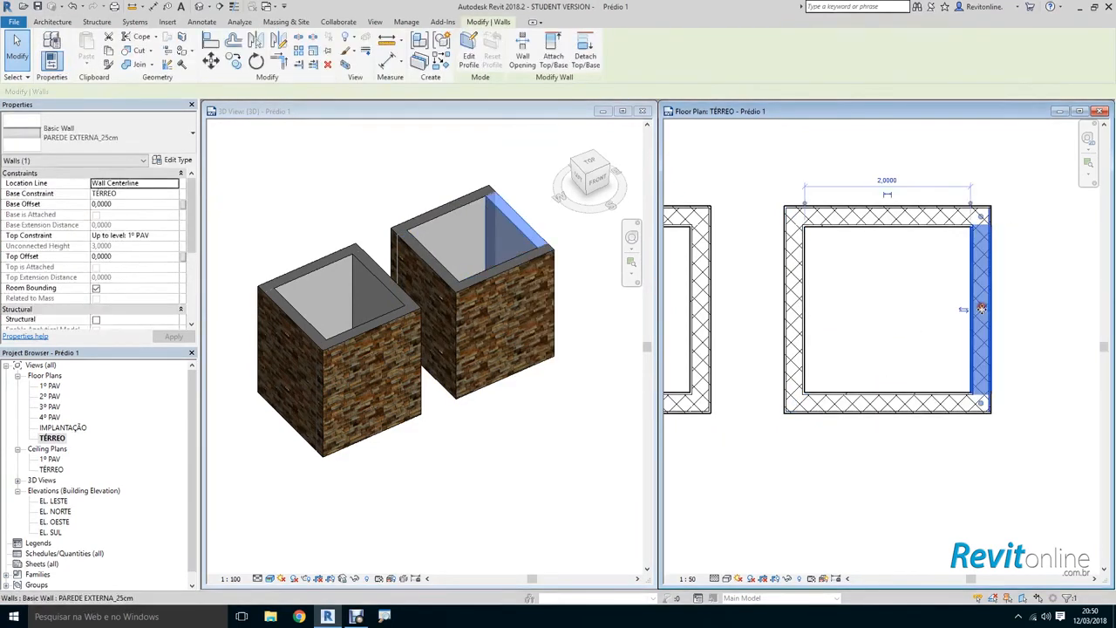
click(404, 154)
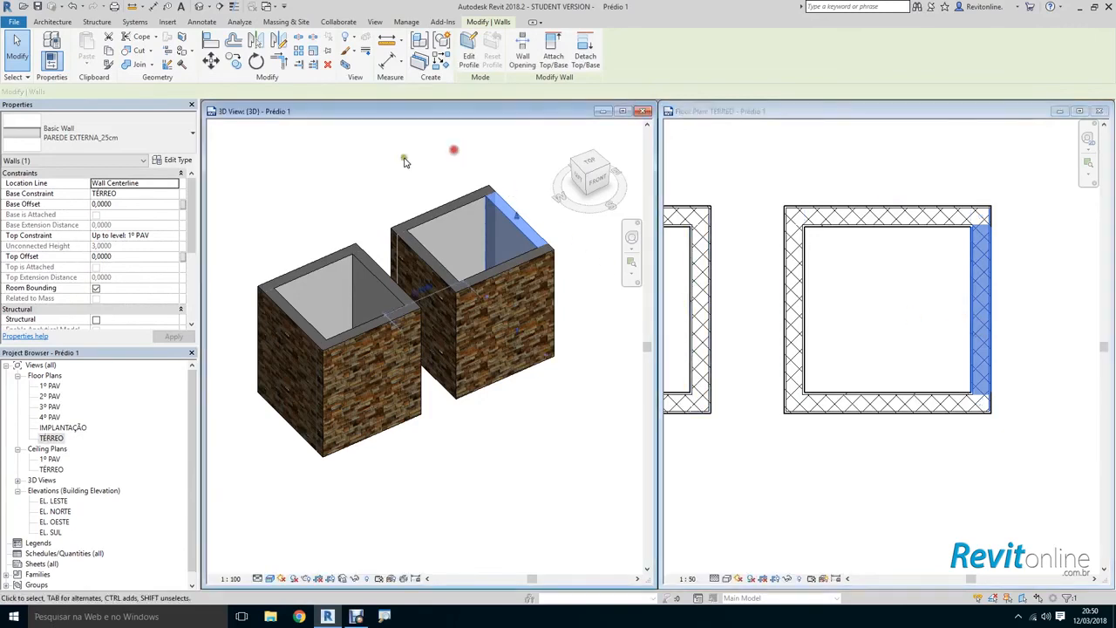
shift+middle_drag(404, 154, 500, 376)
scroll(481, 318, up, 2)
Step: Flip all four walls of the second box together so their stone finish faces inward
click(955, 149)
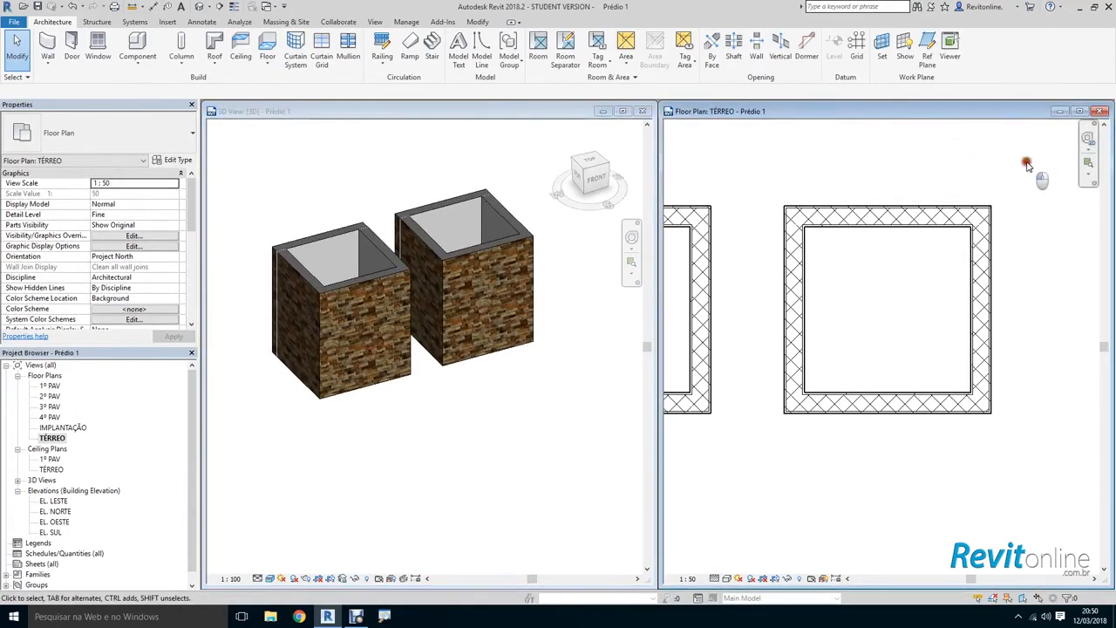
drag(1027, 165, 762, 463)
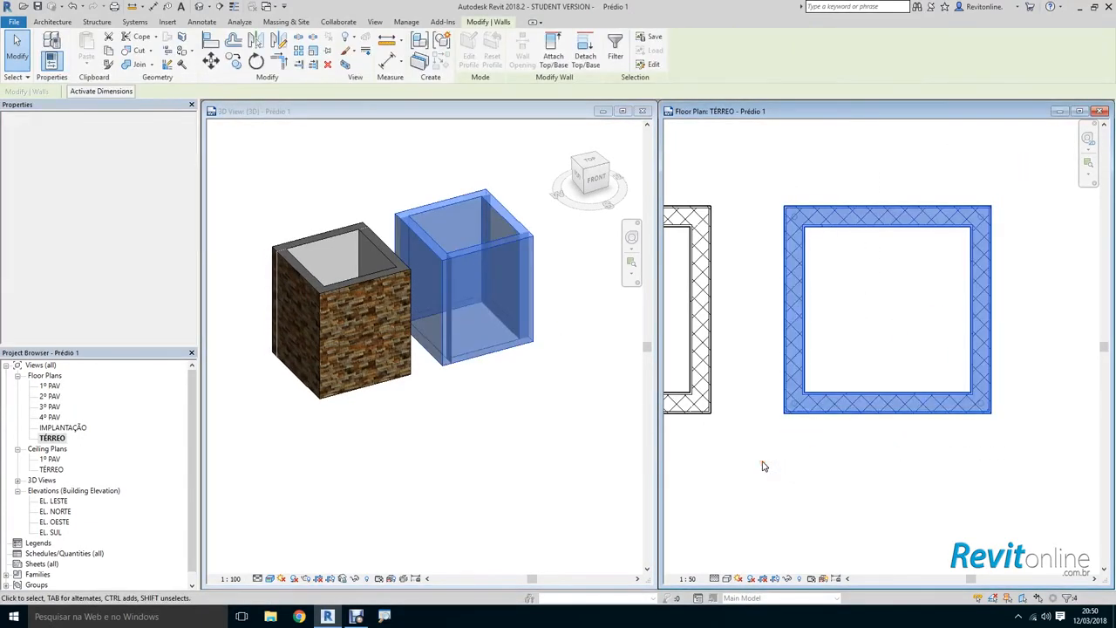
click(613, 449)
click(551, 455)
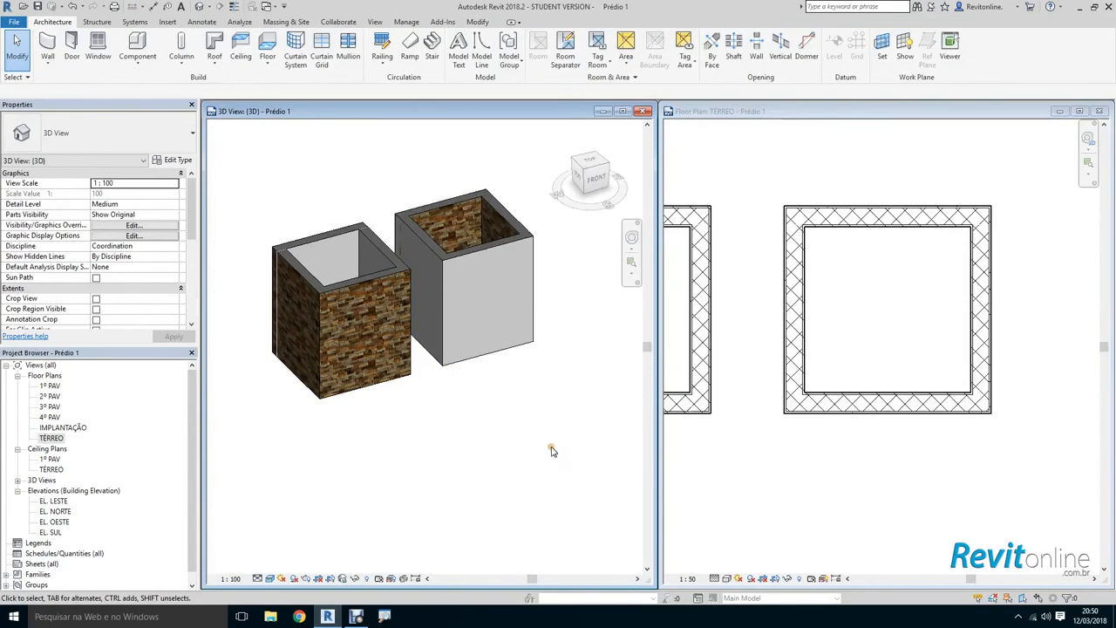
Step: Flip the second box's front wall back and forth in the 3D view, ending with its stone finish facing outward
click(496, 274)
click(505, 425)
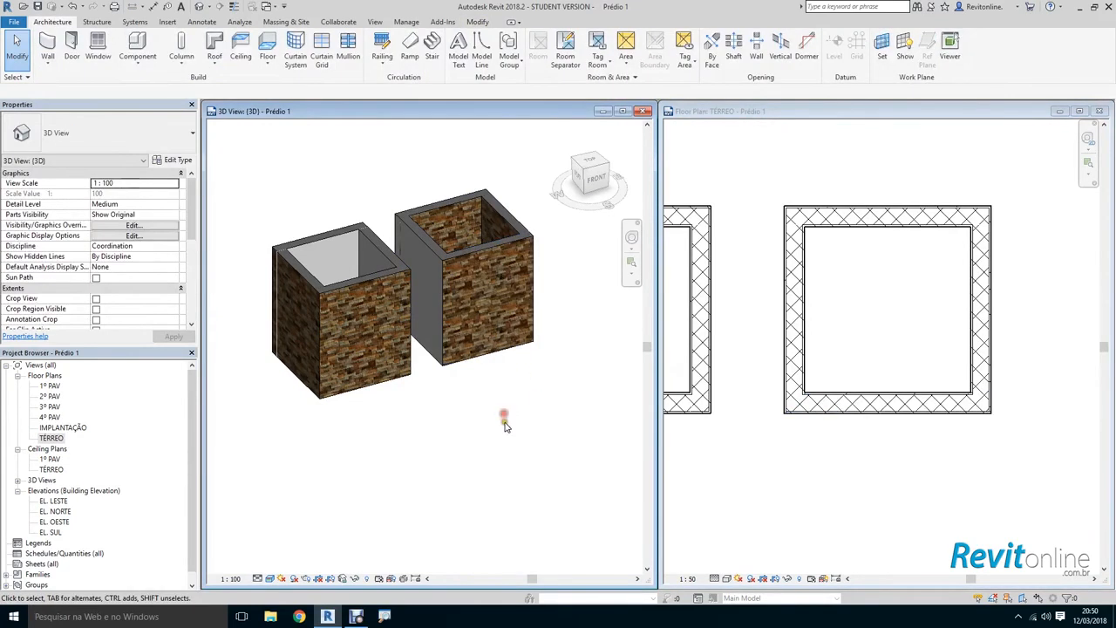
middle_drag(532, 397, 553, 428)
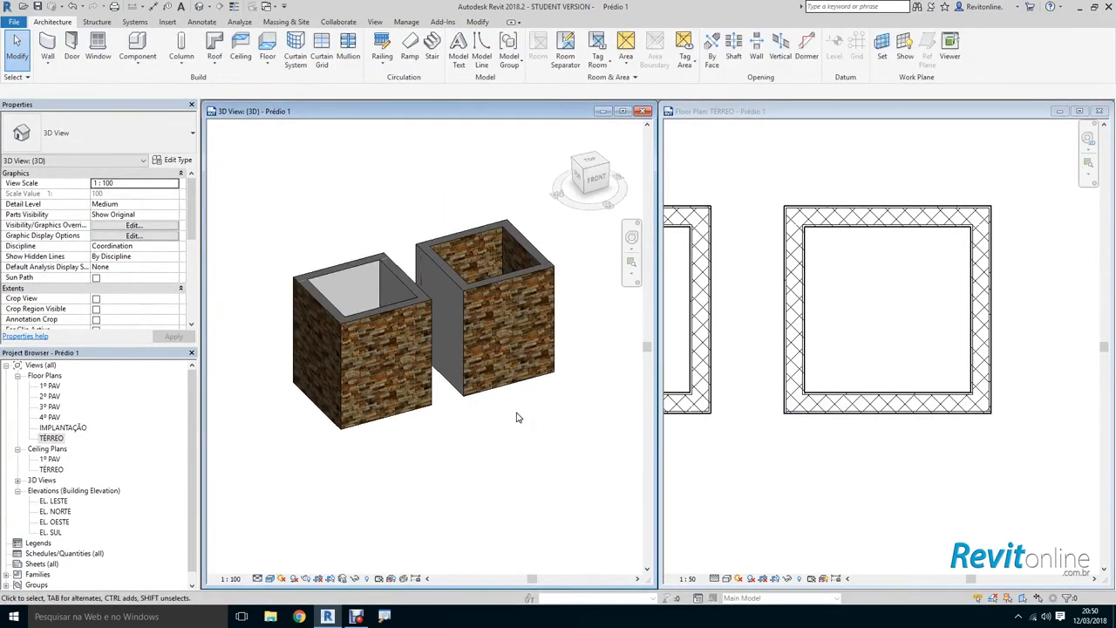
click(510, 317)
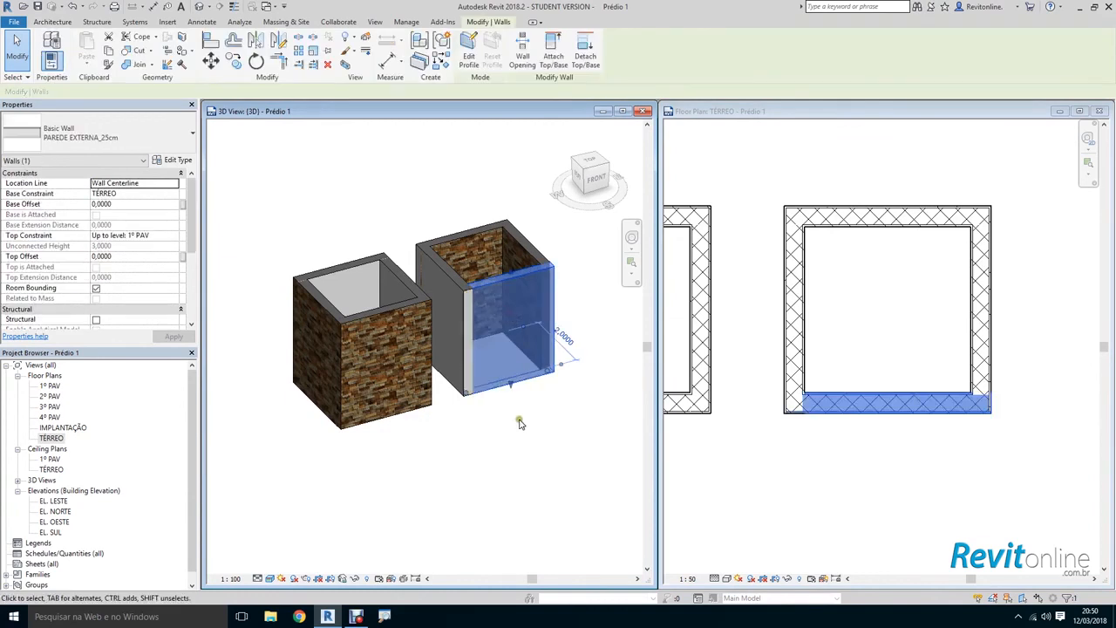
click(519, 421)
click(511, 356)
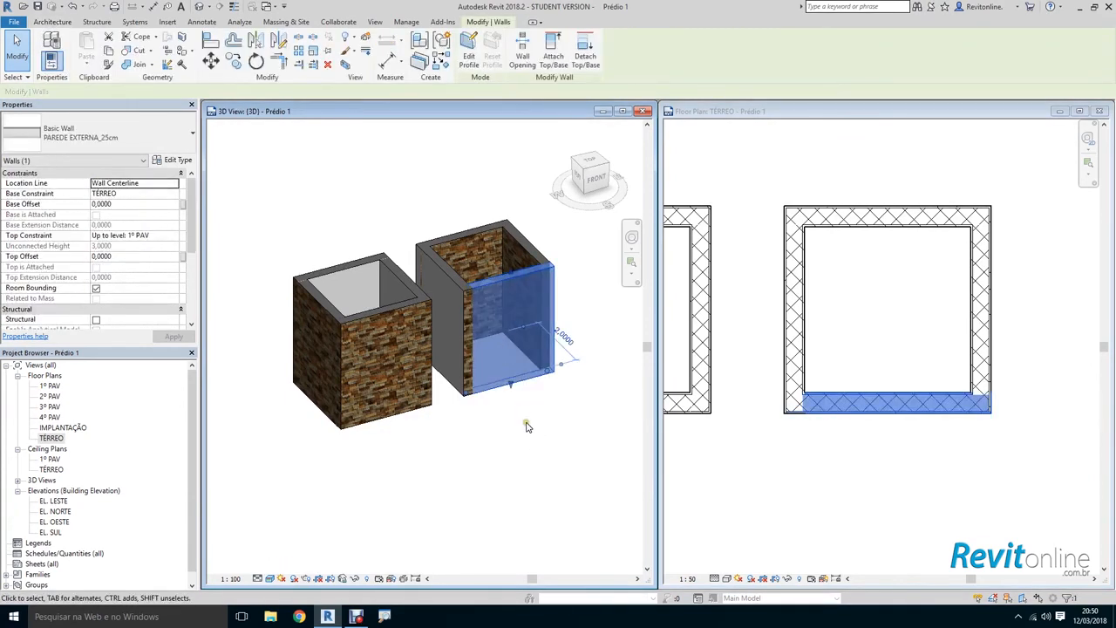
click(527, 425)
Step: Delete all the walls of both square boxes above the grid in the TÉRREO floor plan
click(797, 200)
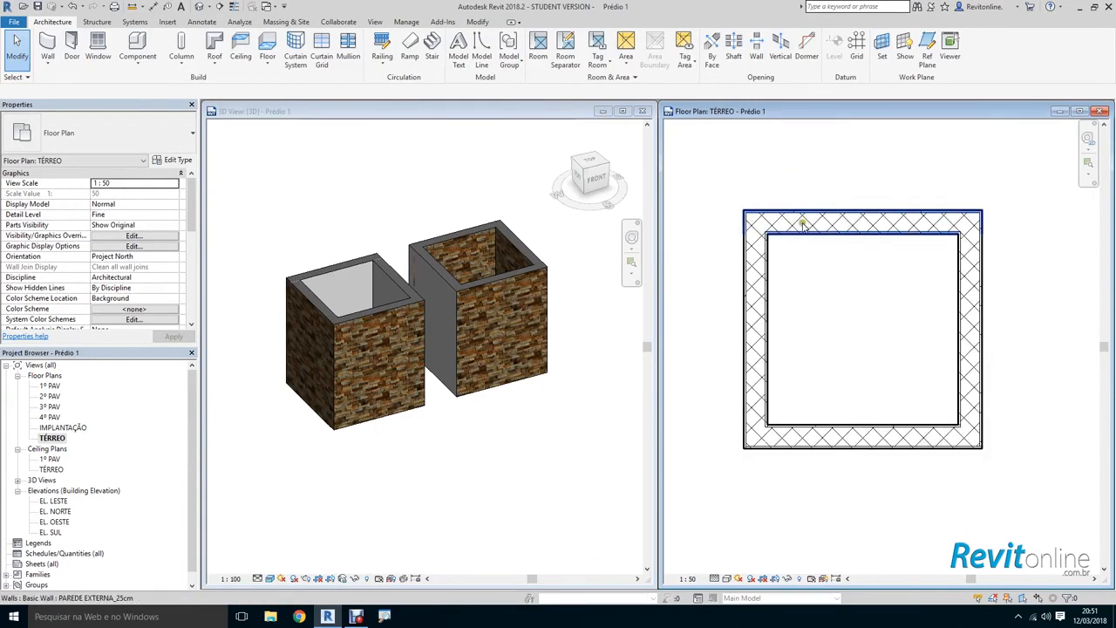
scroll(836, 140, down, 3)
middle_drag(780, 157, 927, 172)
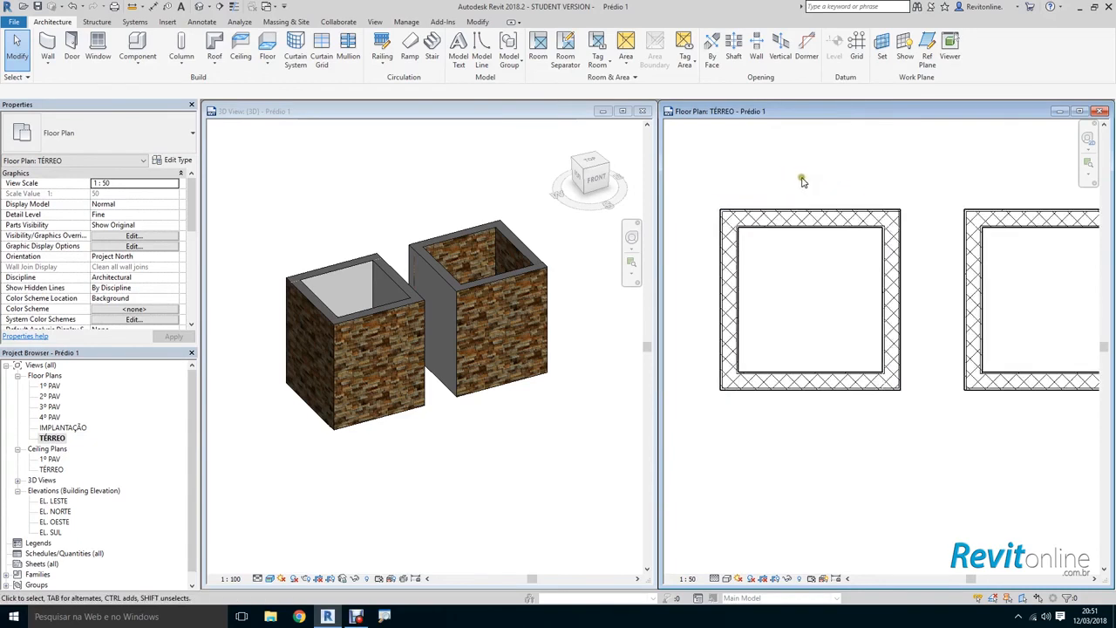
scroll(748, 202, up, 1)
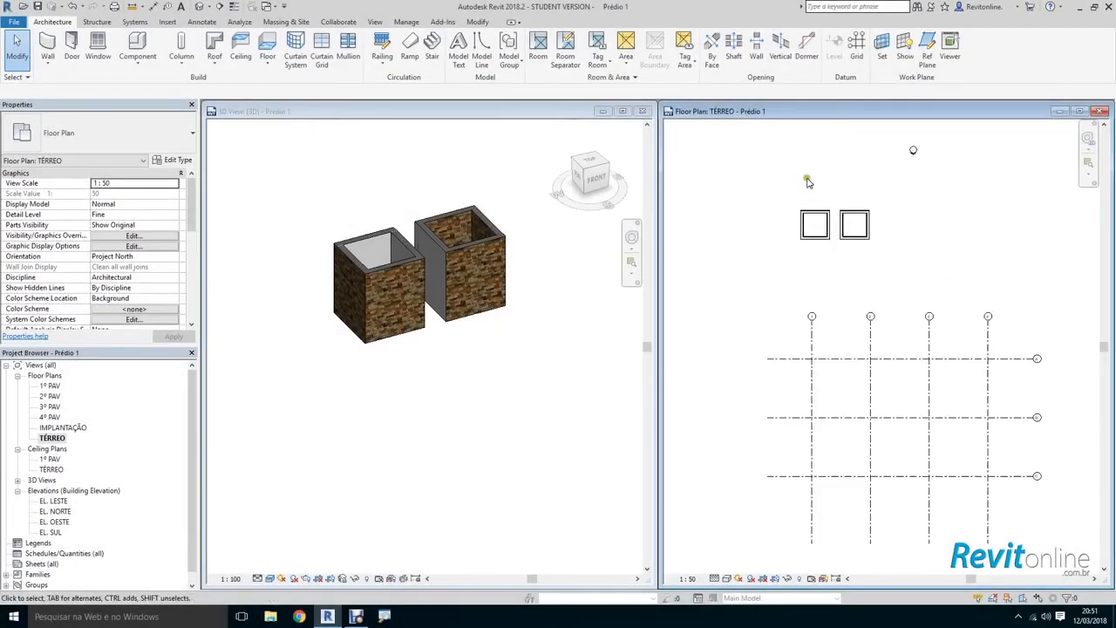
drag(770, 187, 907, 277)
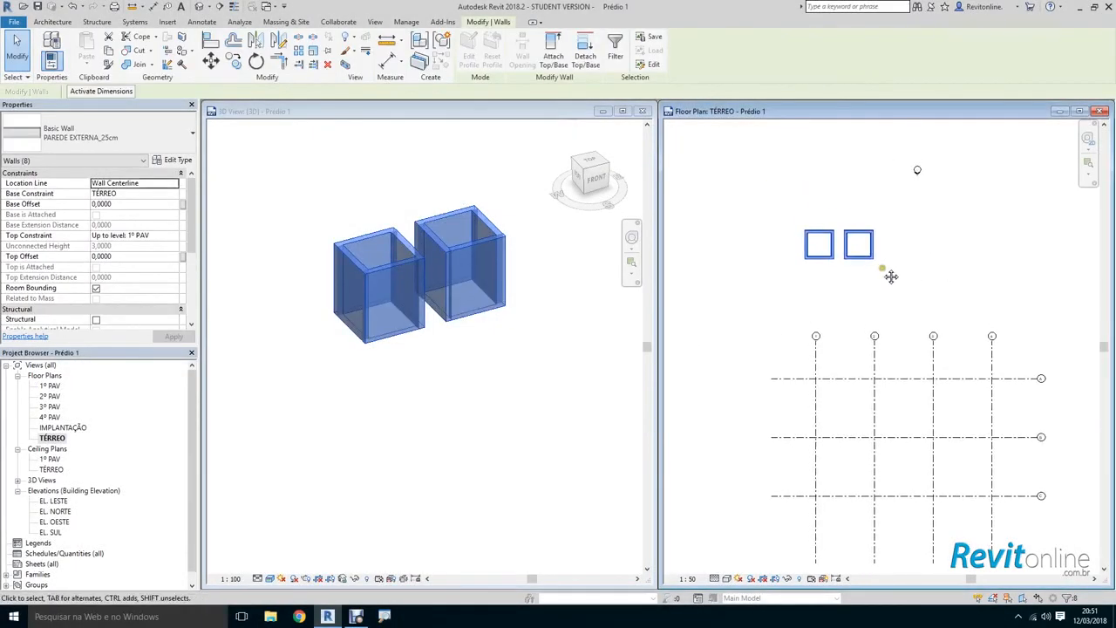
scroll(890, 277, up, 2)
key(Delete)
scroll(854, 249, down, 2)
middle_drag(854, 250, 804, 192)
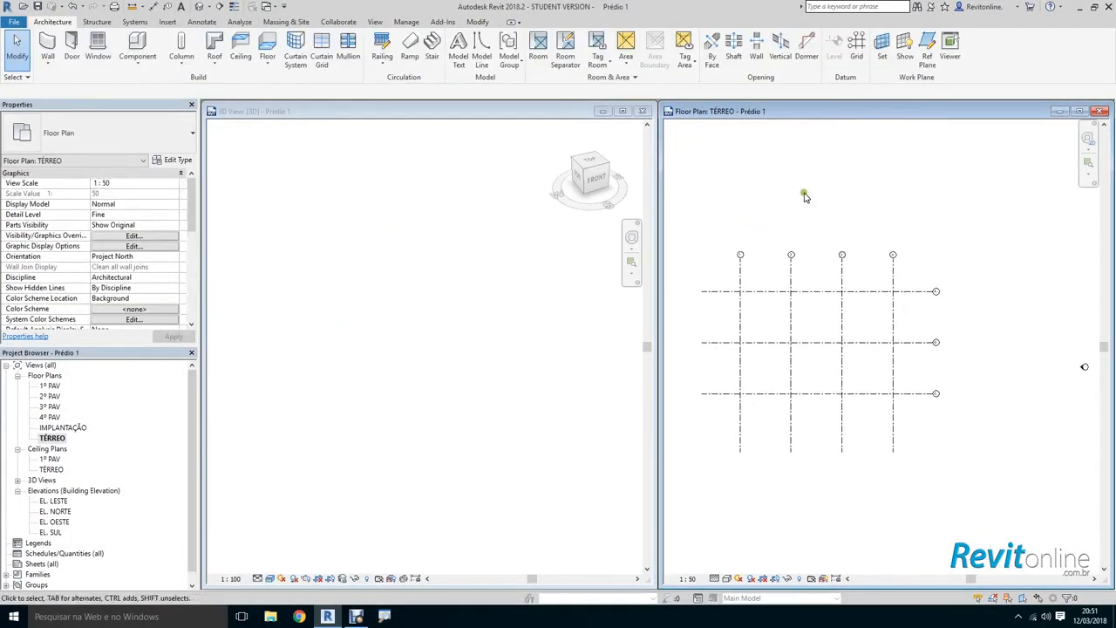
Step: Close the 3D view and maximize the TÉRREO floor plan, framing grid lines 1 to 4 and A to C
click(642, 112)
double_click(755, 112)
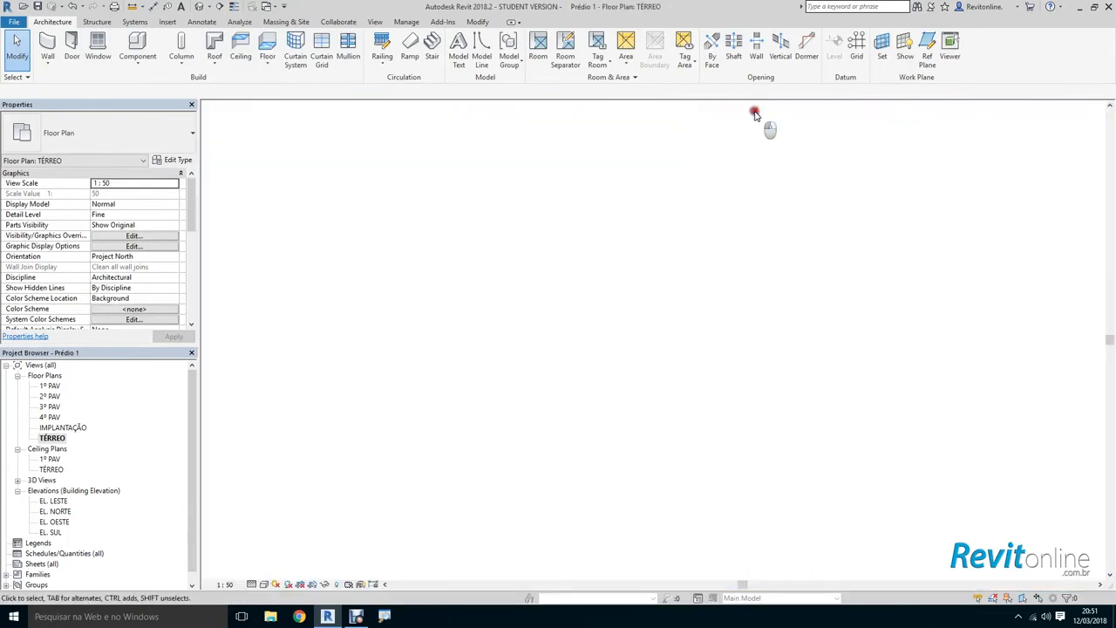
scroll(718, 308, up, 2)
middle_drag(717, 307, 605, 281)
scroll(605, 281, down, 3)
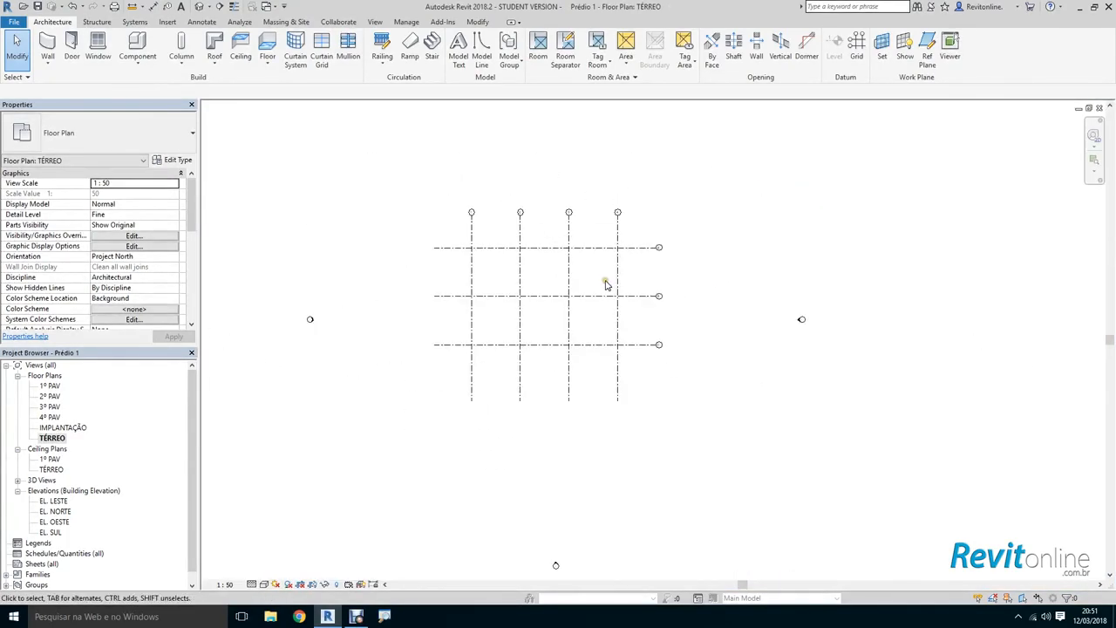
middle_drag(756, 337, 779, 388)
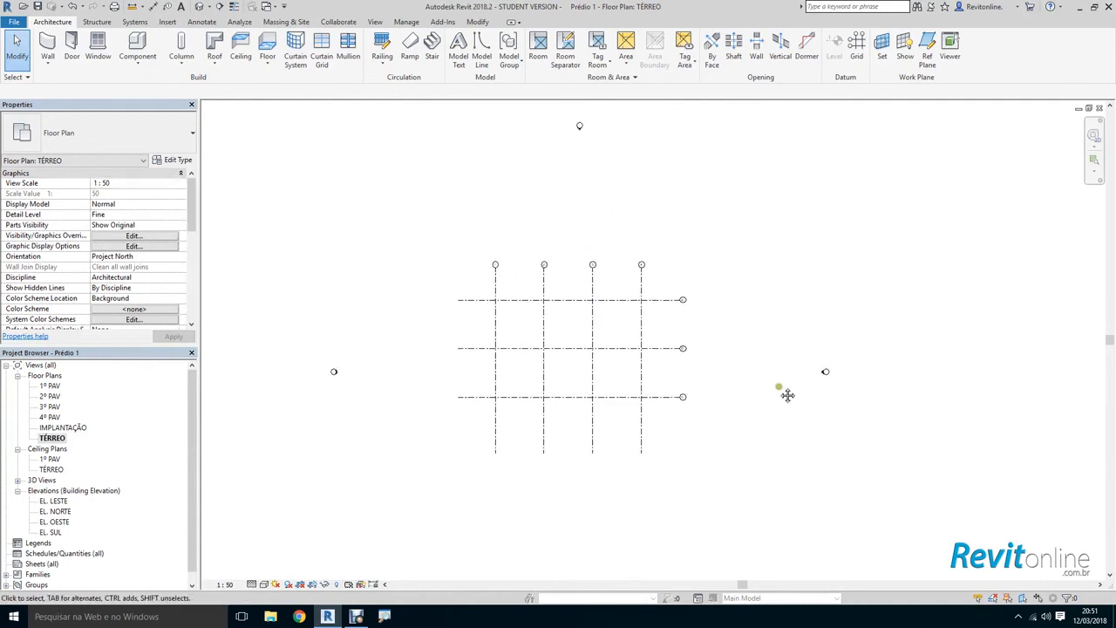
scroll(743, 375, down, 1)
scroll(660, 323, up, 3)
middle_drag(686, 377, 681, 336)
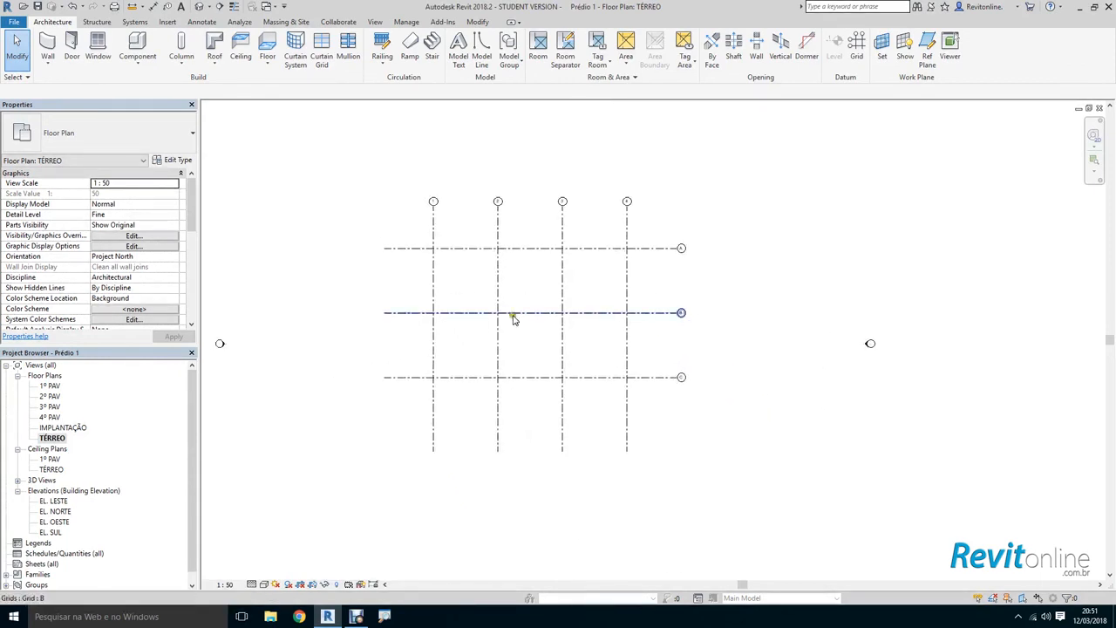
scroll(511, 314, up, 1)
middle_drag(591, 276, 600, 295)
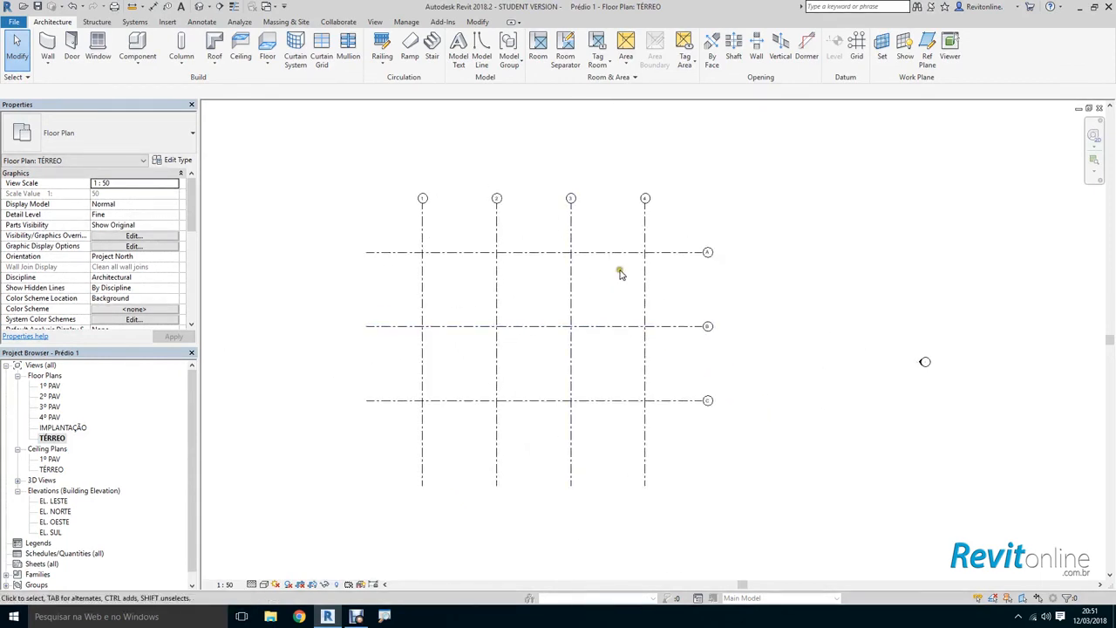
scroll(548, 314, up, 1)
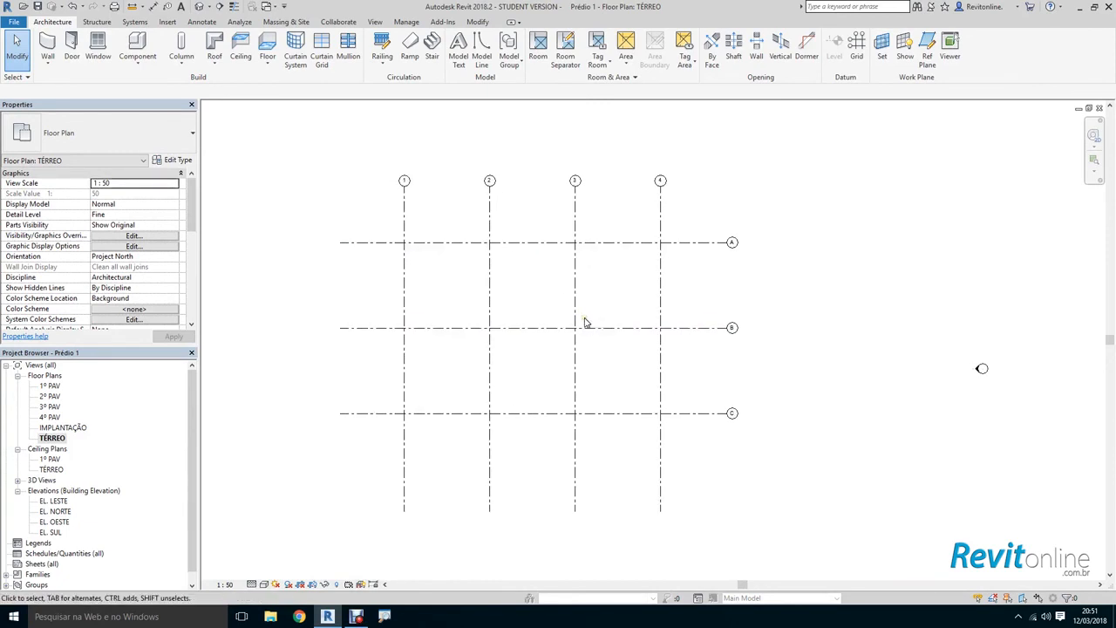